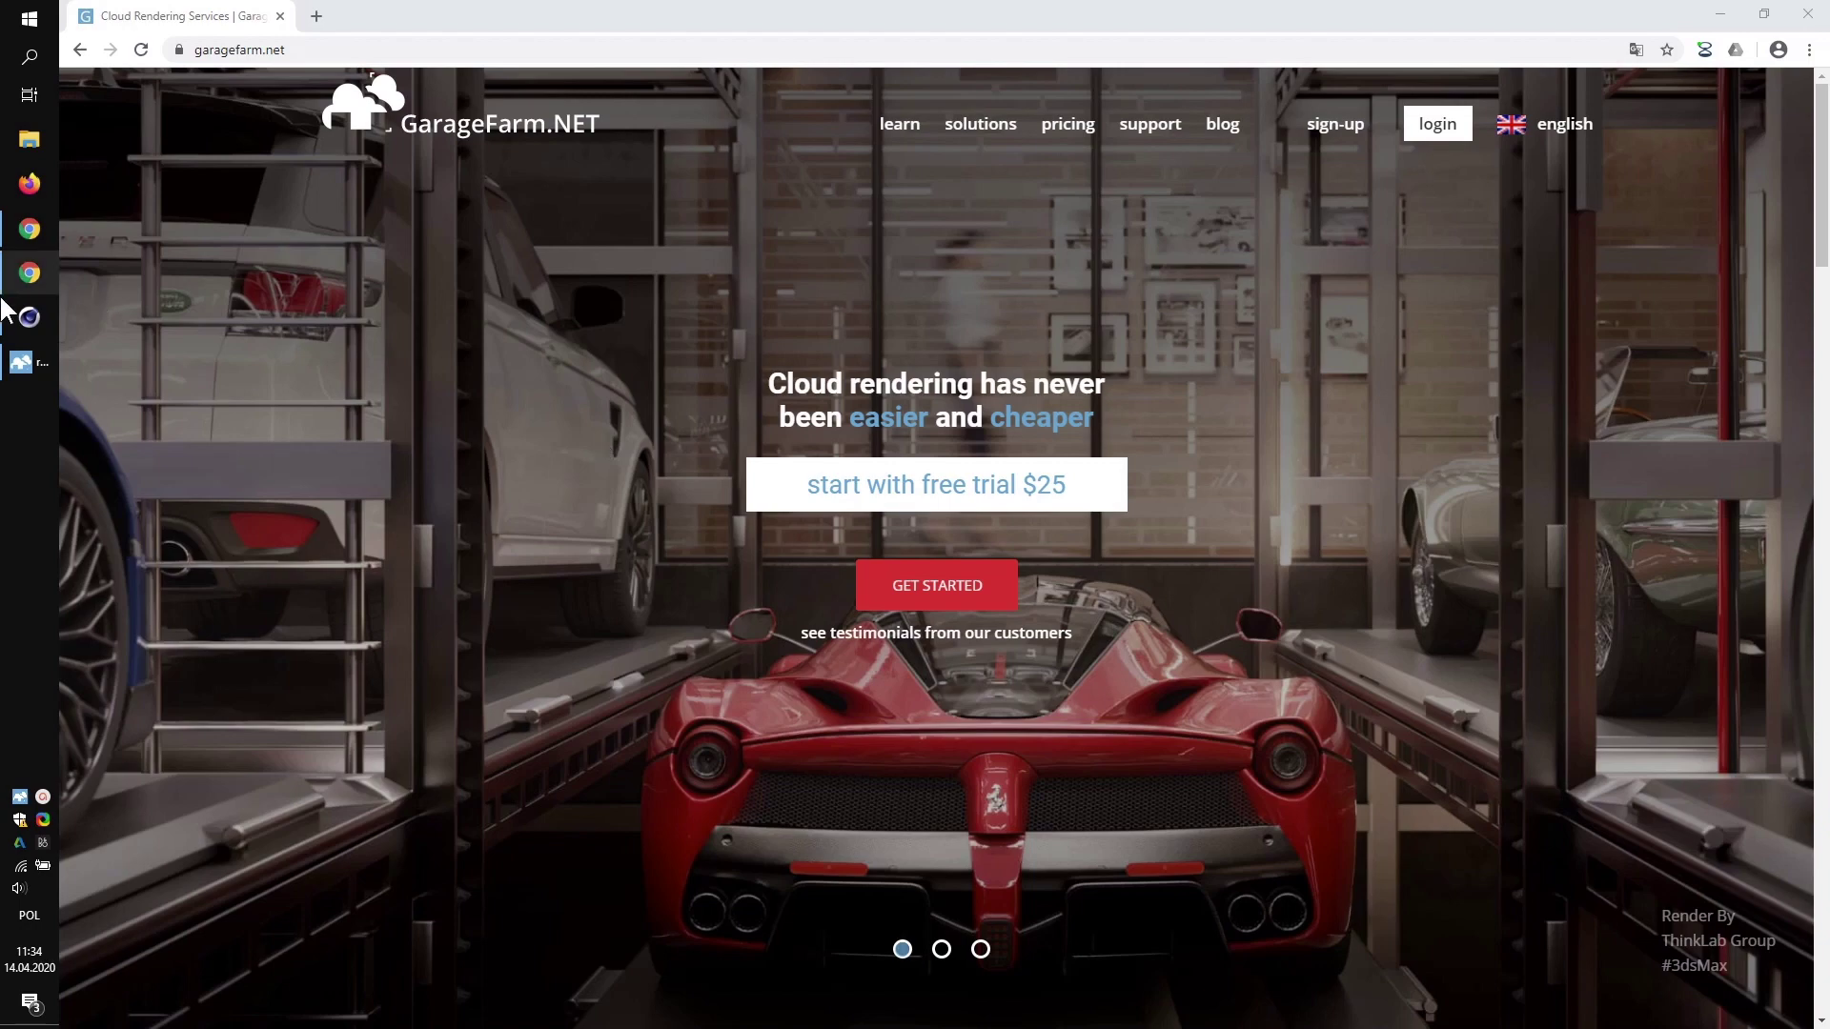
Bring the Cinema 4D window with Pool Table-Start_ARTUR_farm_v2.c4d in front of the browser
click(30, 318)
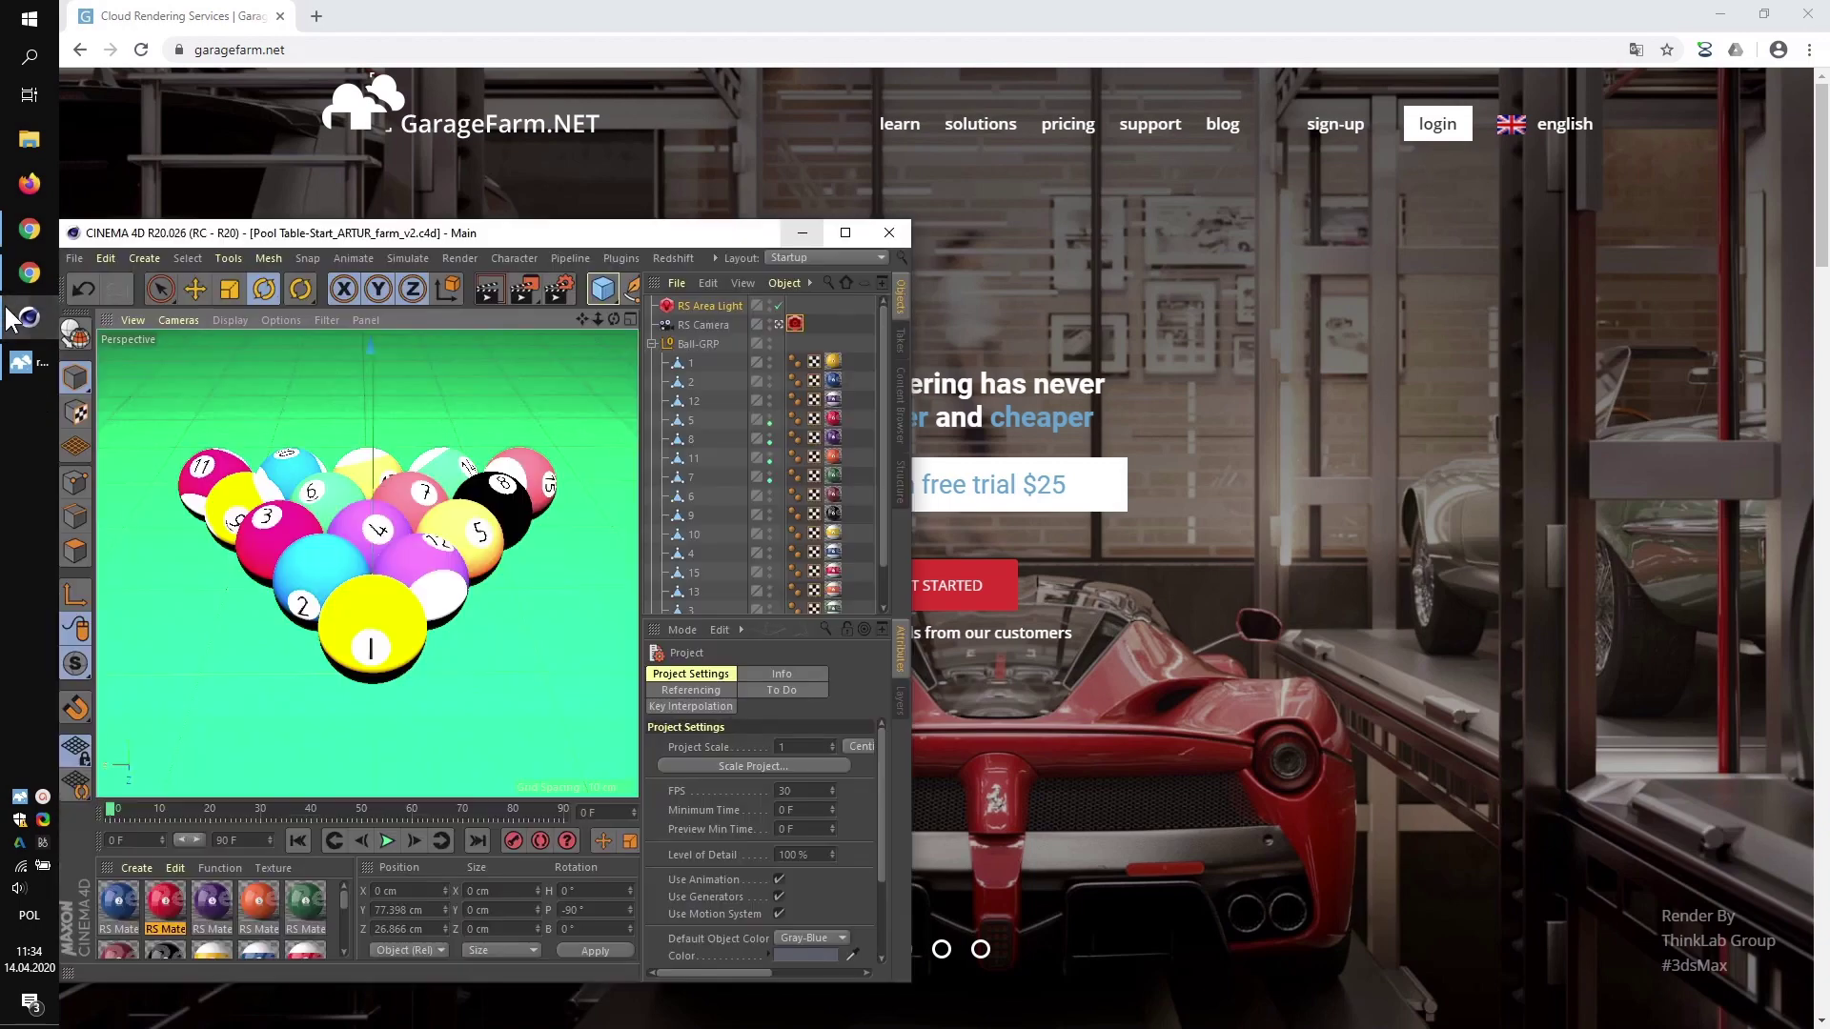
Maximize Cinema 4D and open the Redshift Render Settings, moving the dialog lower
click(847, 238)
click(558, 61)
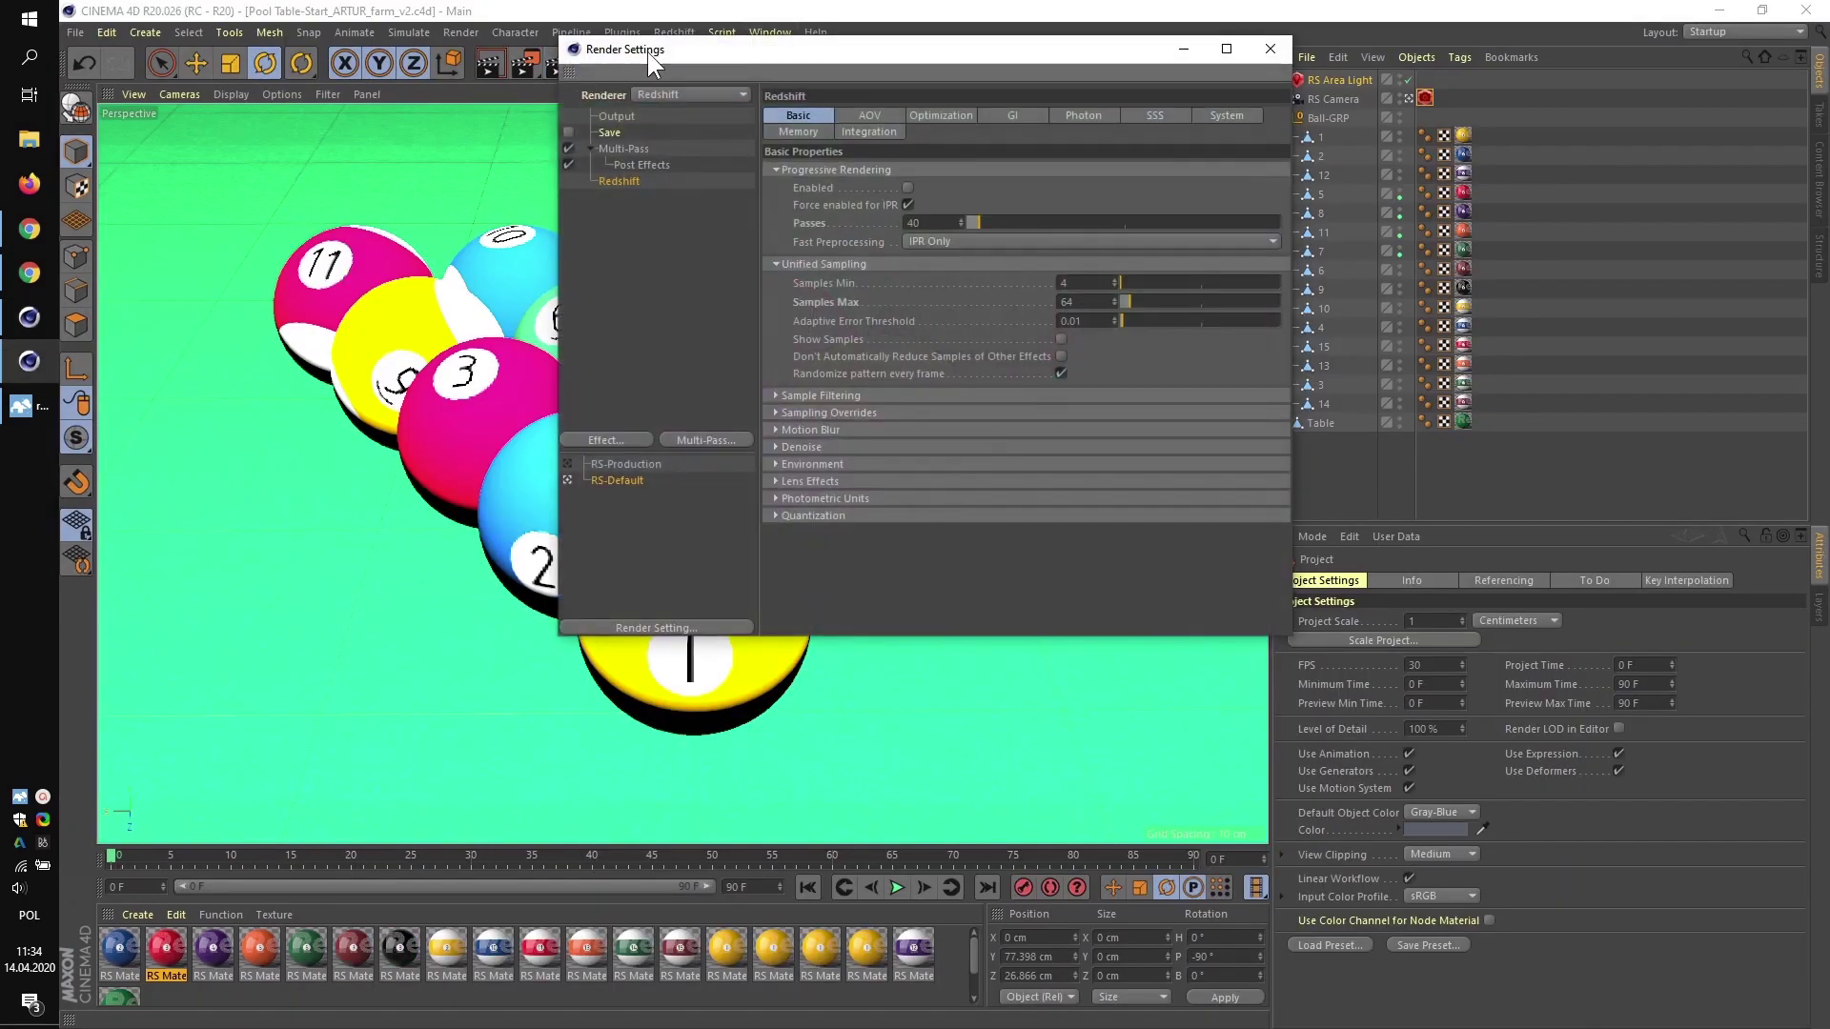
drag(660, 70, 654, 141)
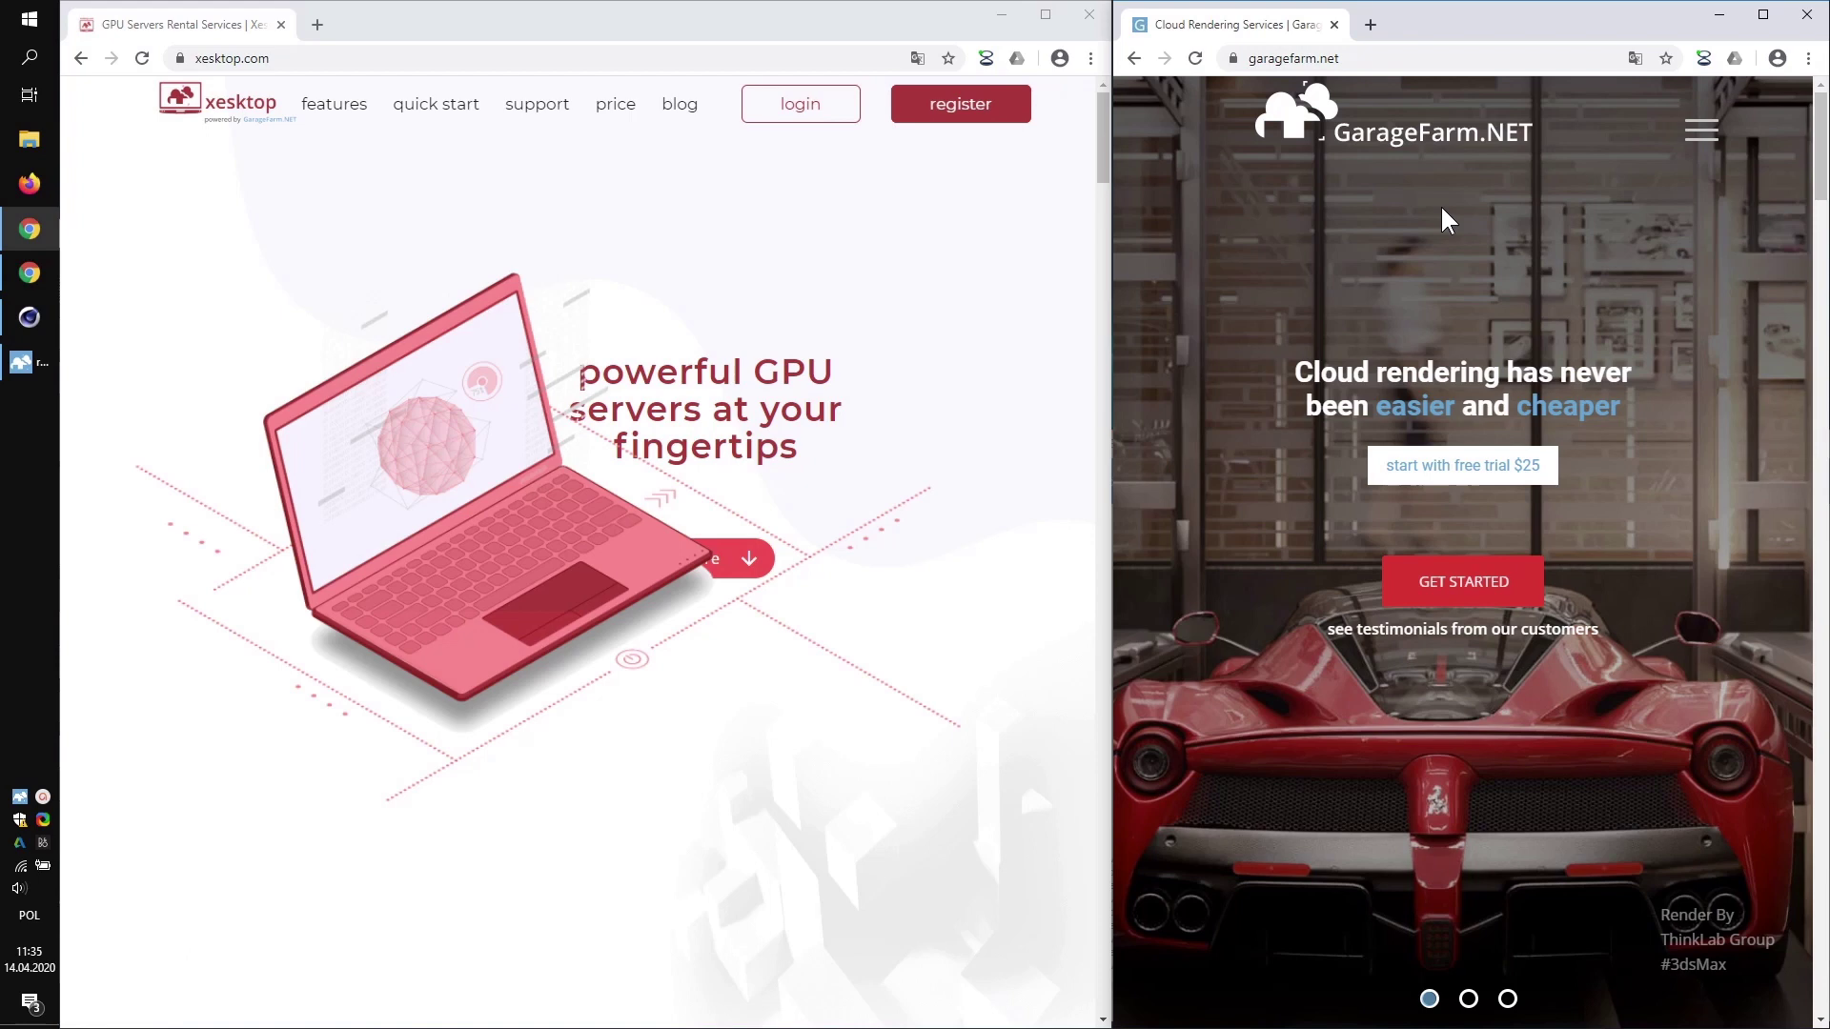
Maximize the GarageFarm.NET Chrome window to full screen with Win+Up
key(super+Up)
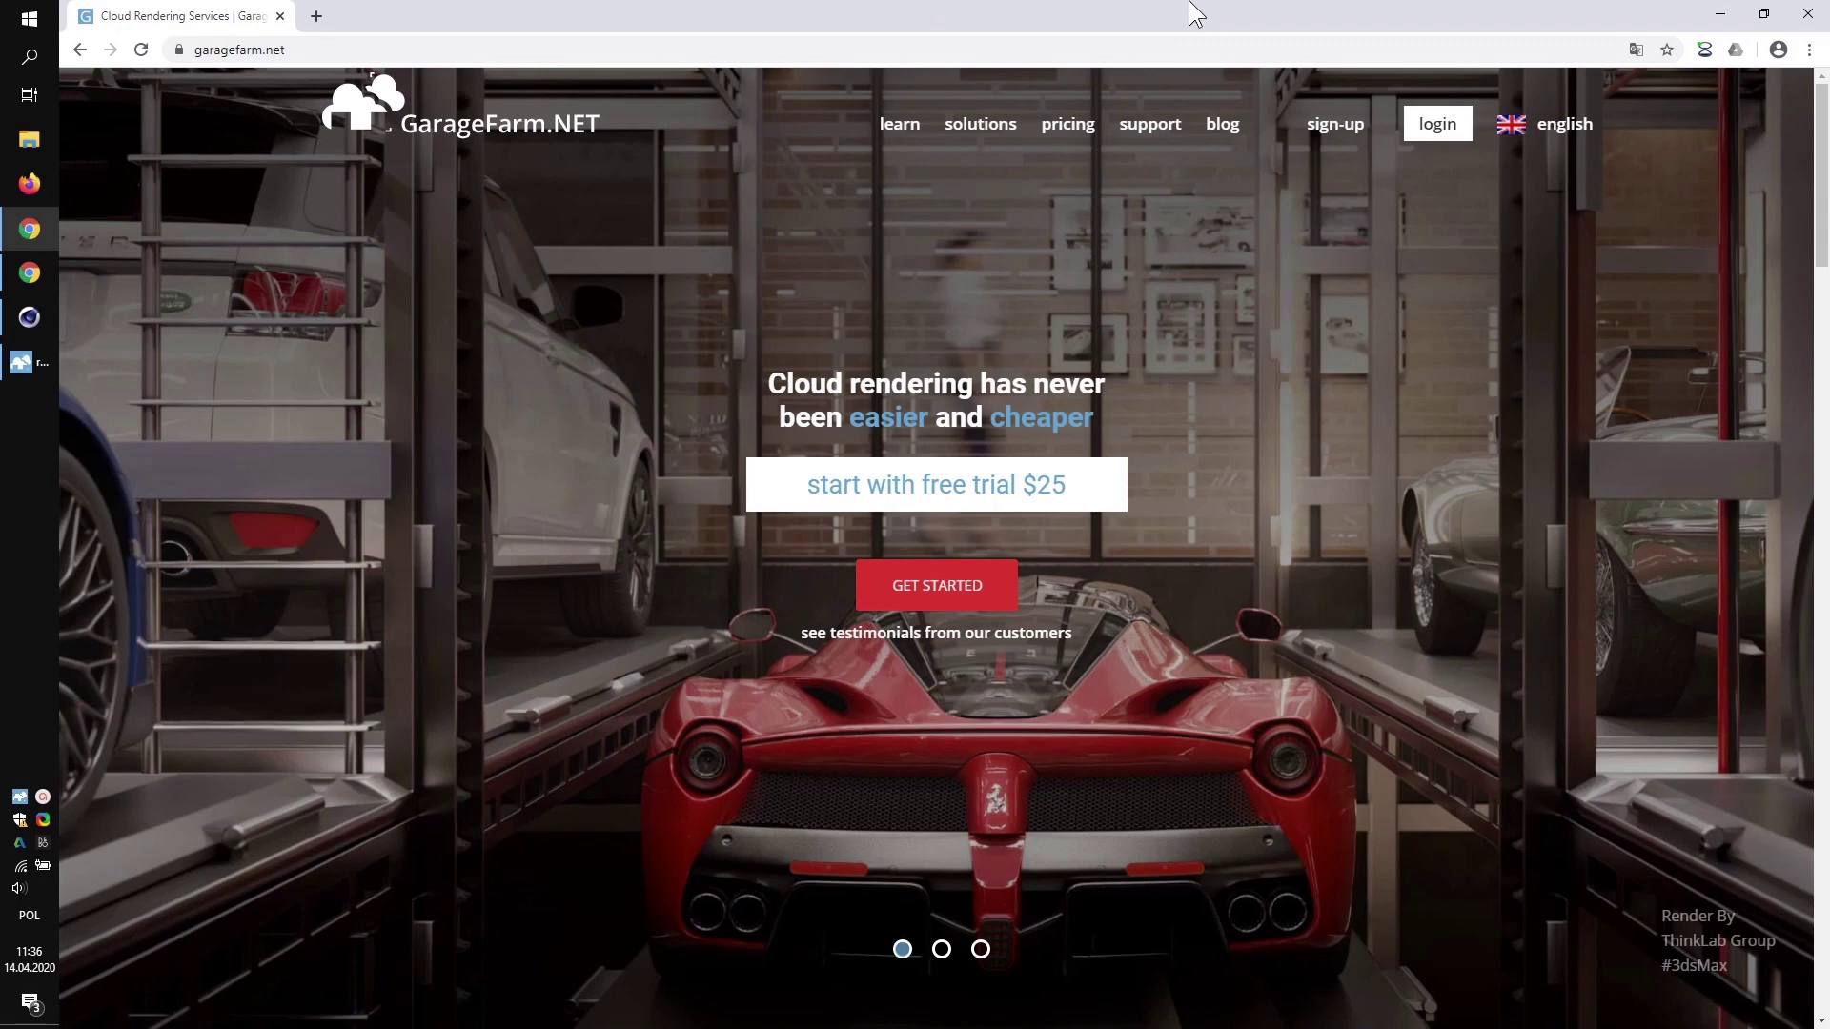
Log in to the GarageFarm.NET account with the autofilled credentials, reaching the downloads page
click(1344, 136)
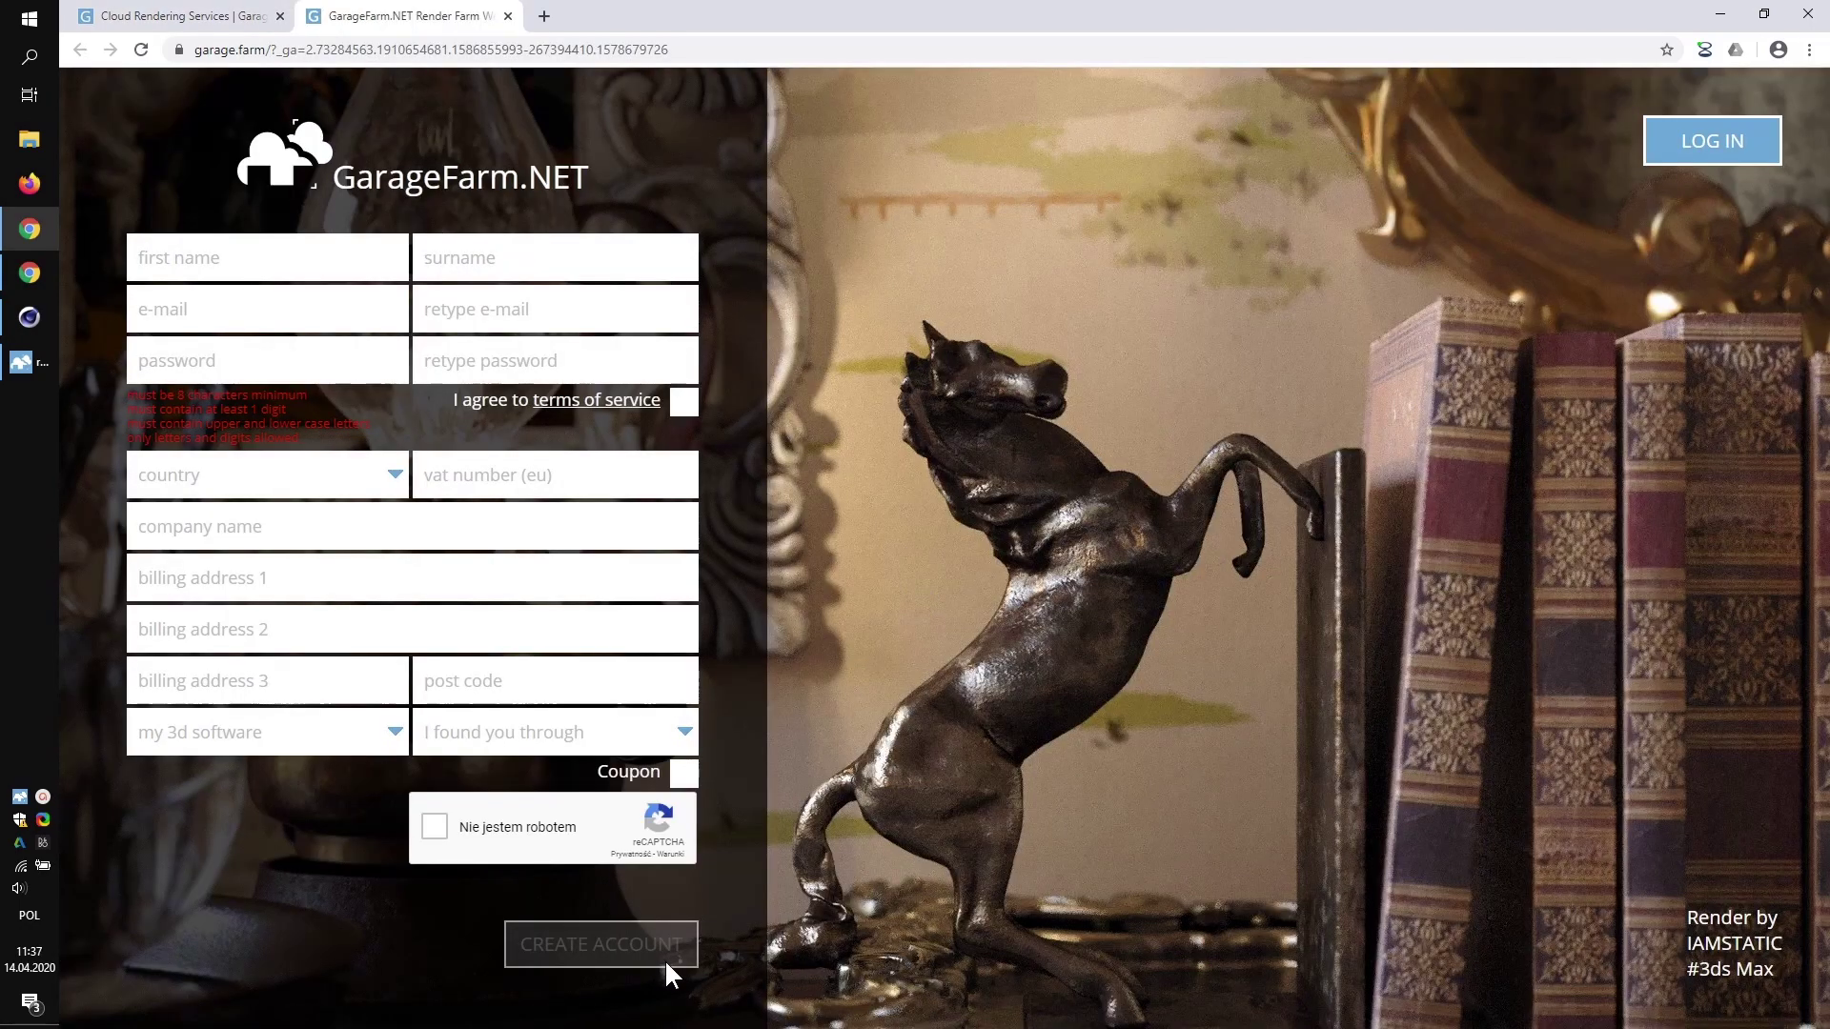
click(1687, 162)
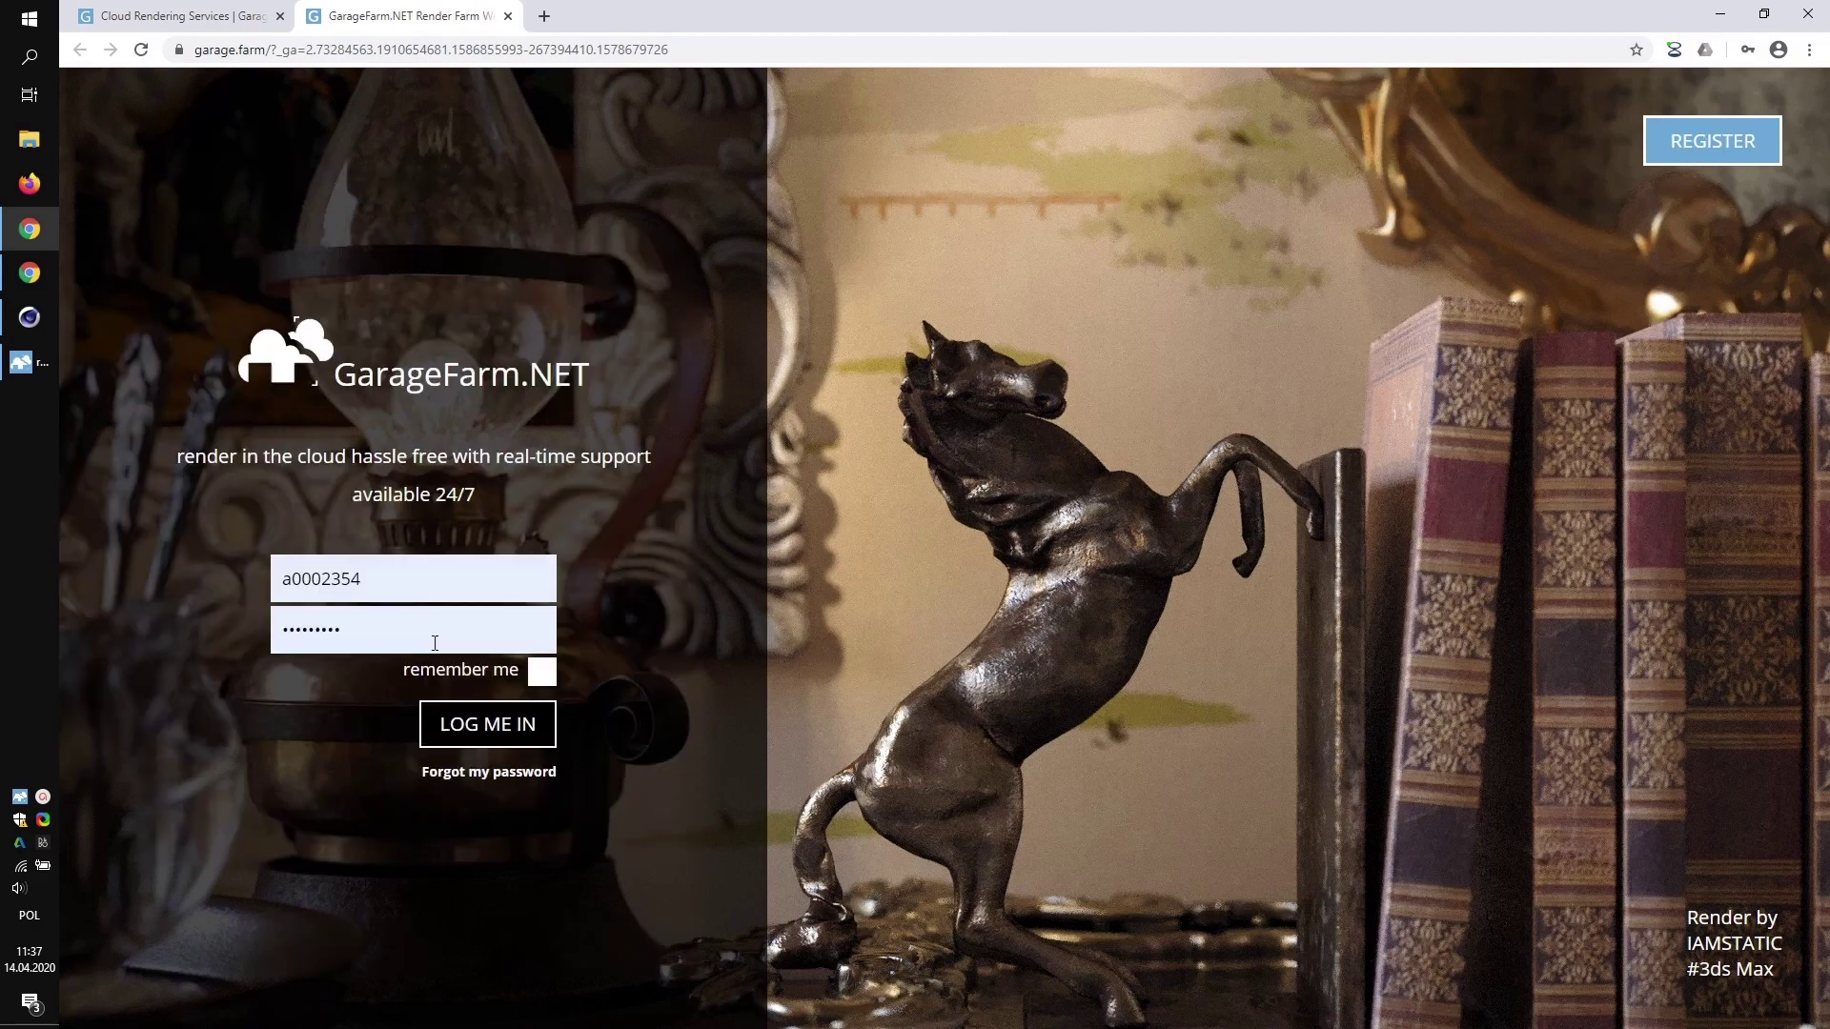
click(501, 734)
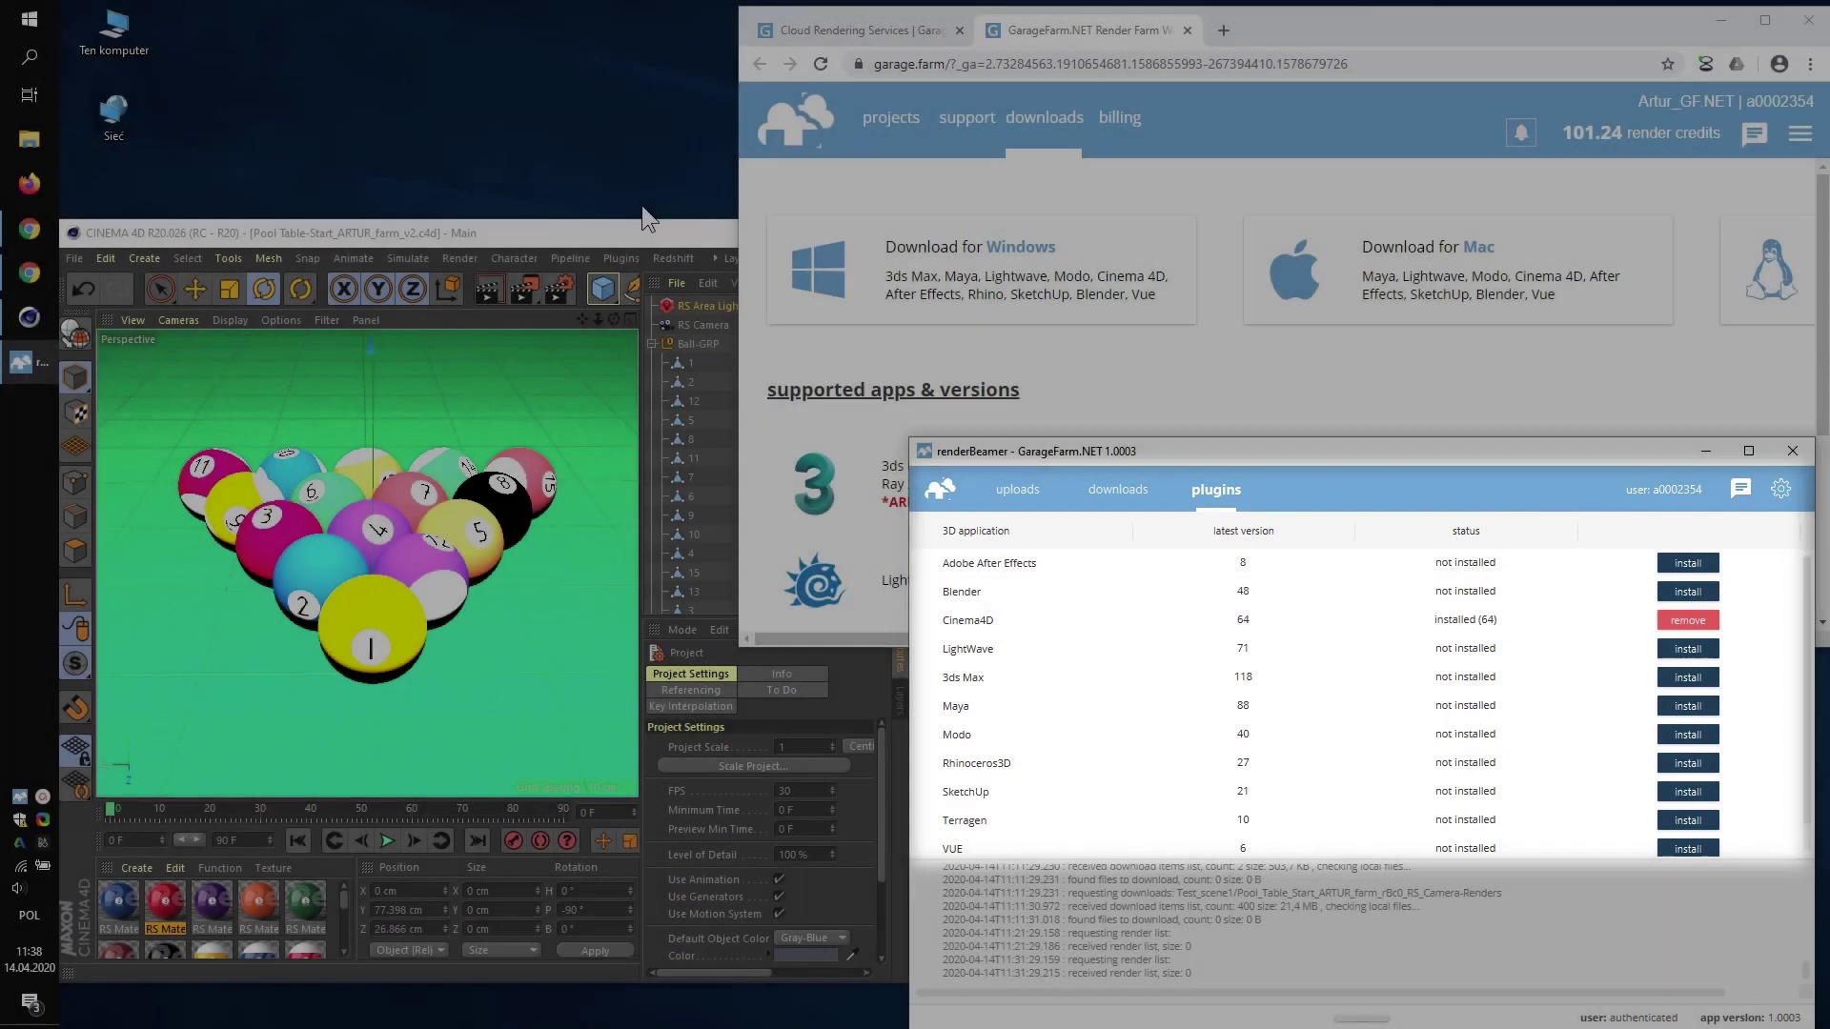
Bring Cinema 4D forward, reposition it, and show the Plugins menu with renderBeamer's commands
click(605, 237)
drag(553, 237, 558, 235)
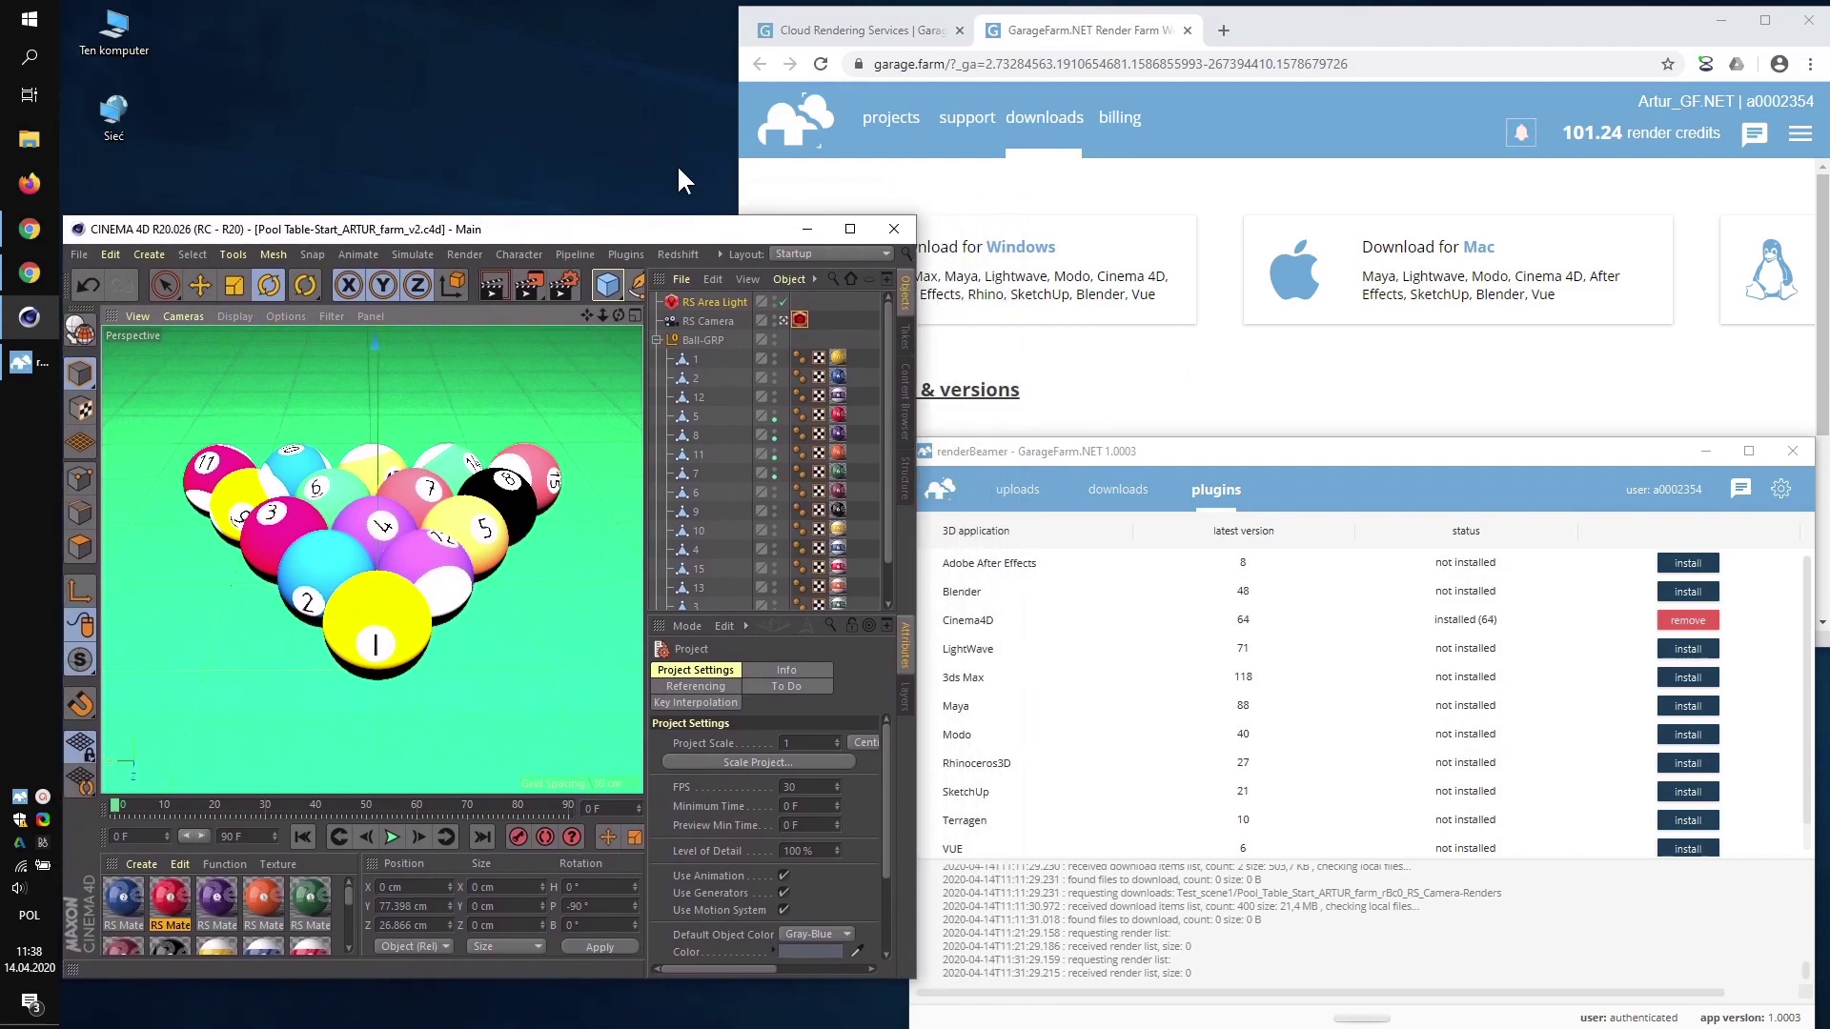
click(626, 250)
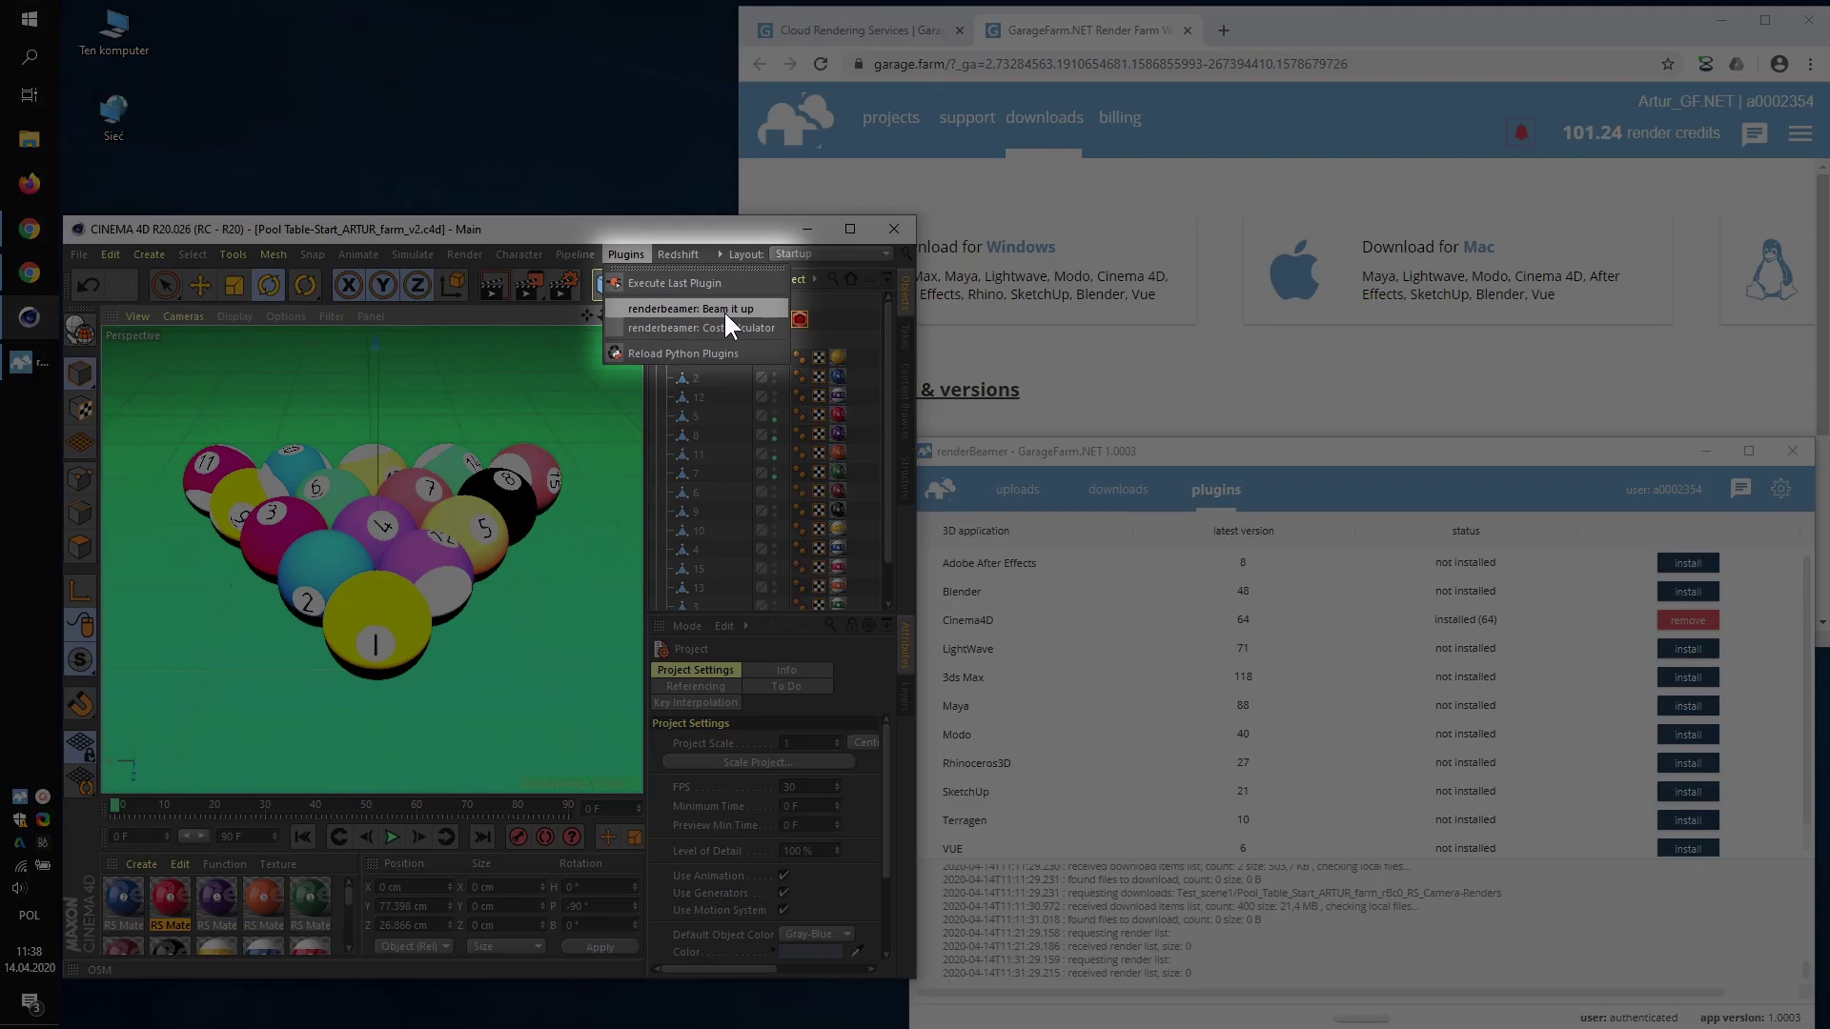
Rearrange the renderBeamer and GarageFarm browser windows on screen
click(724, 311)
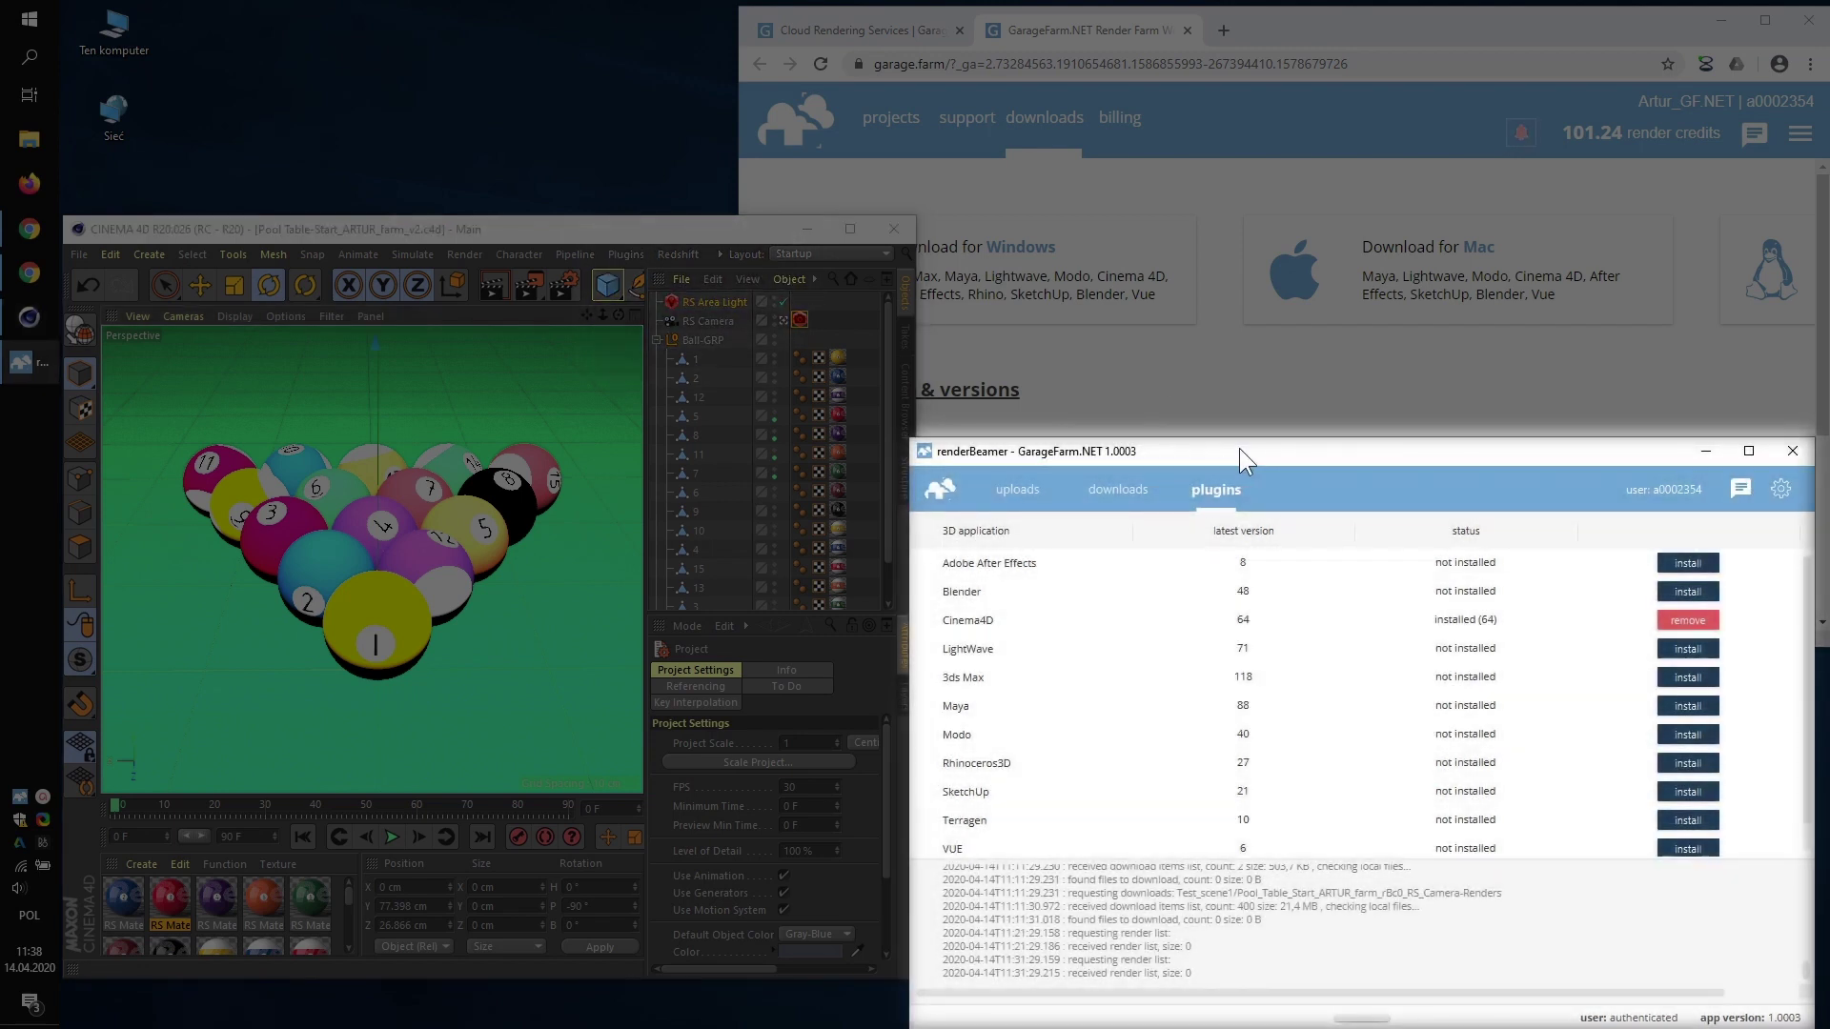
mouse_move(1239, 448)
mouse_down()
mouse_move(1174, 417)
mouse_move(1304, 439)
mouse_up()
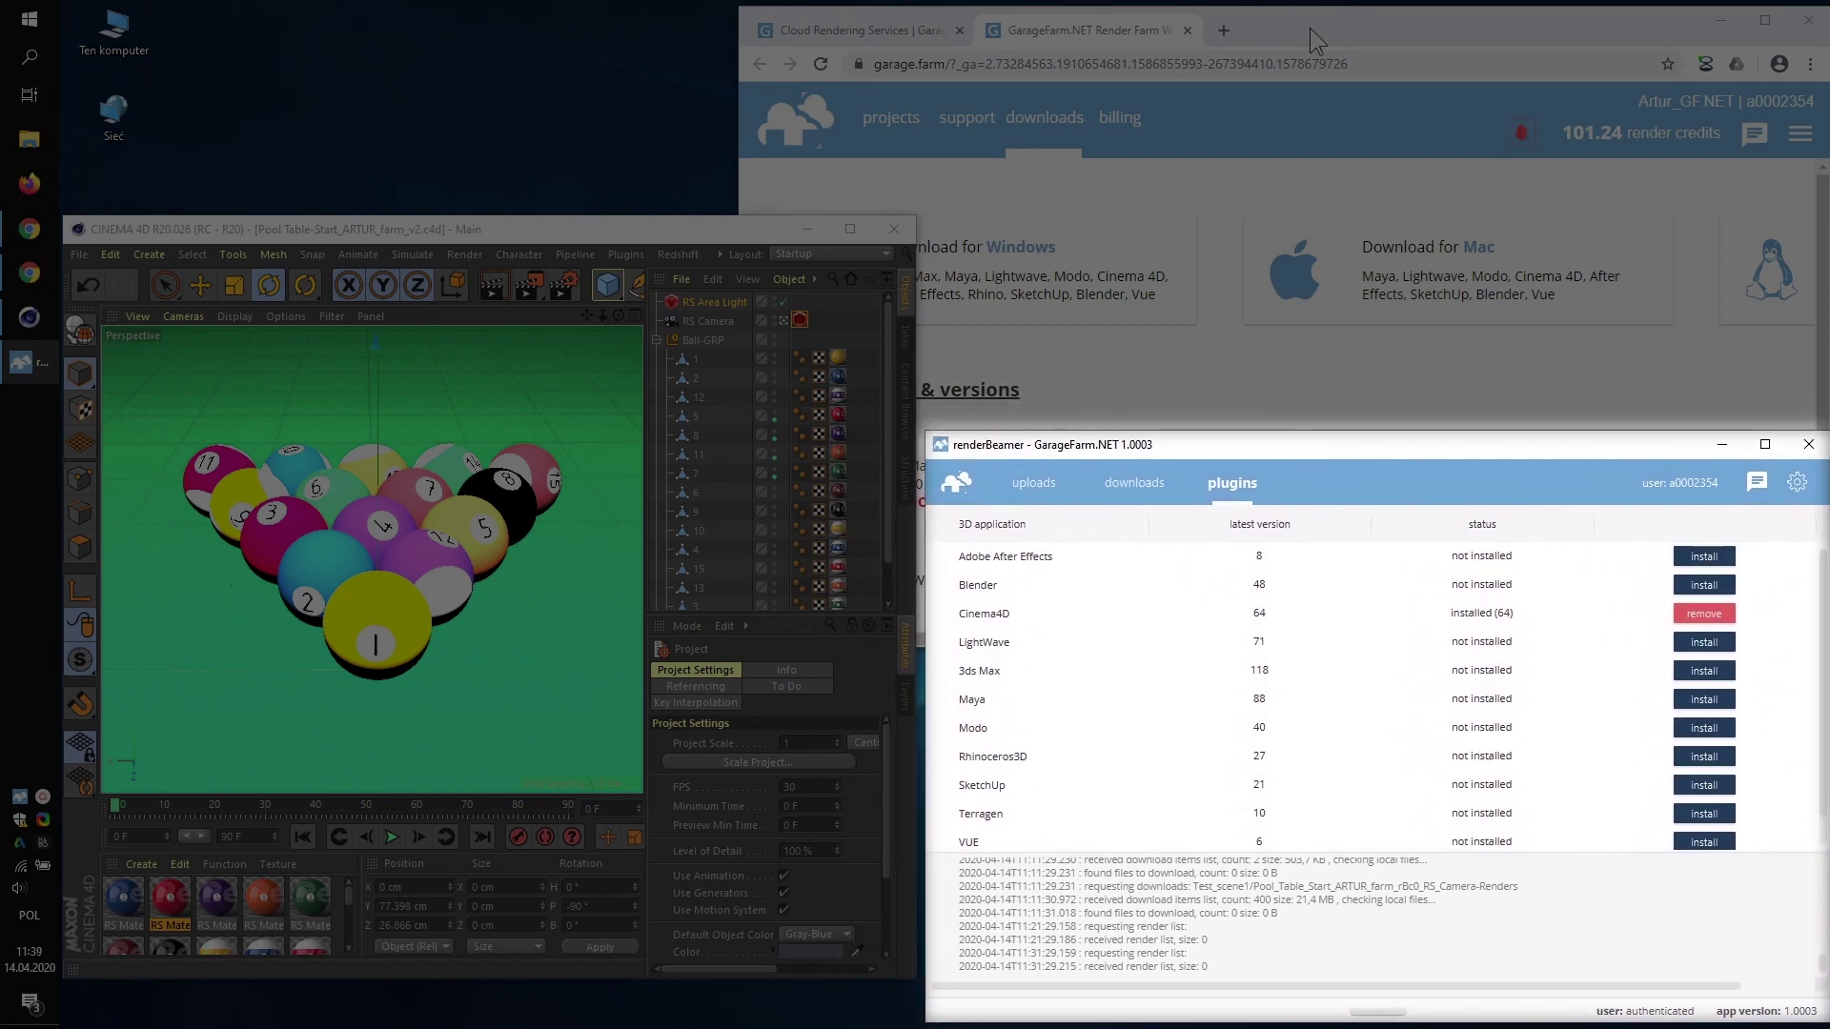
mouse_move(1320, 24)
mouse_down()
mouse_move(1189, 74)
mouse_move(1320, 21)
mouse_up()
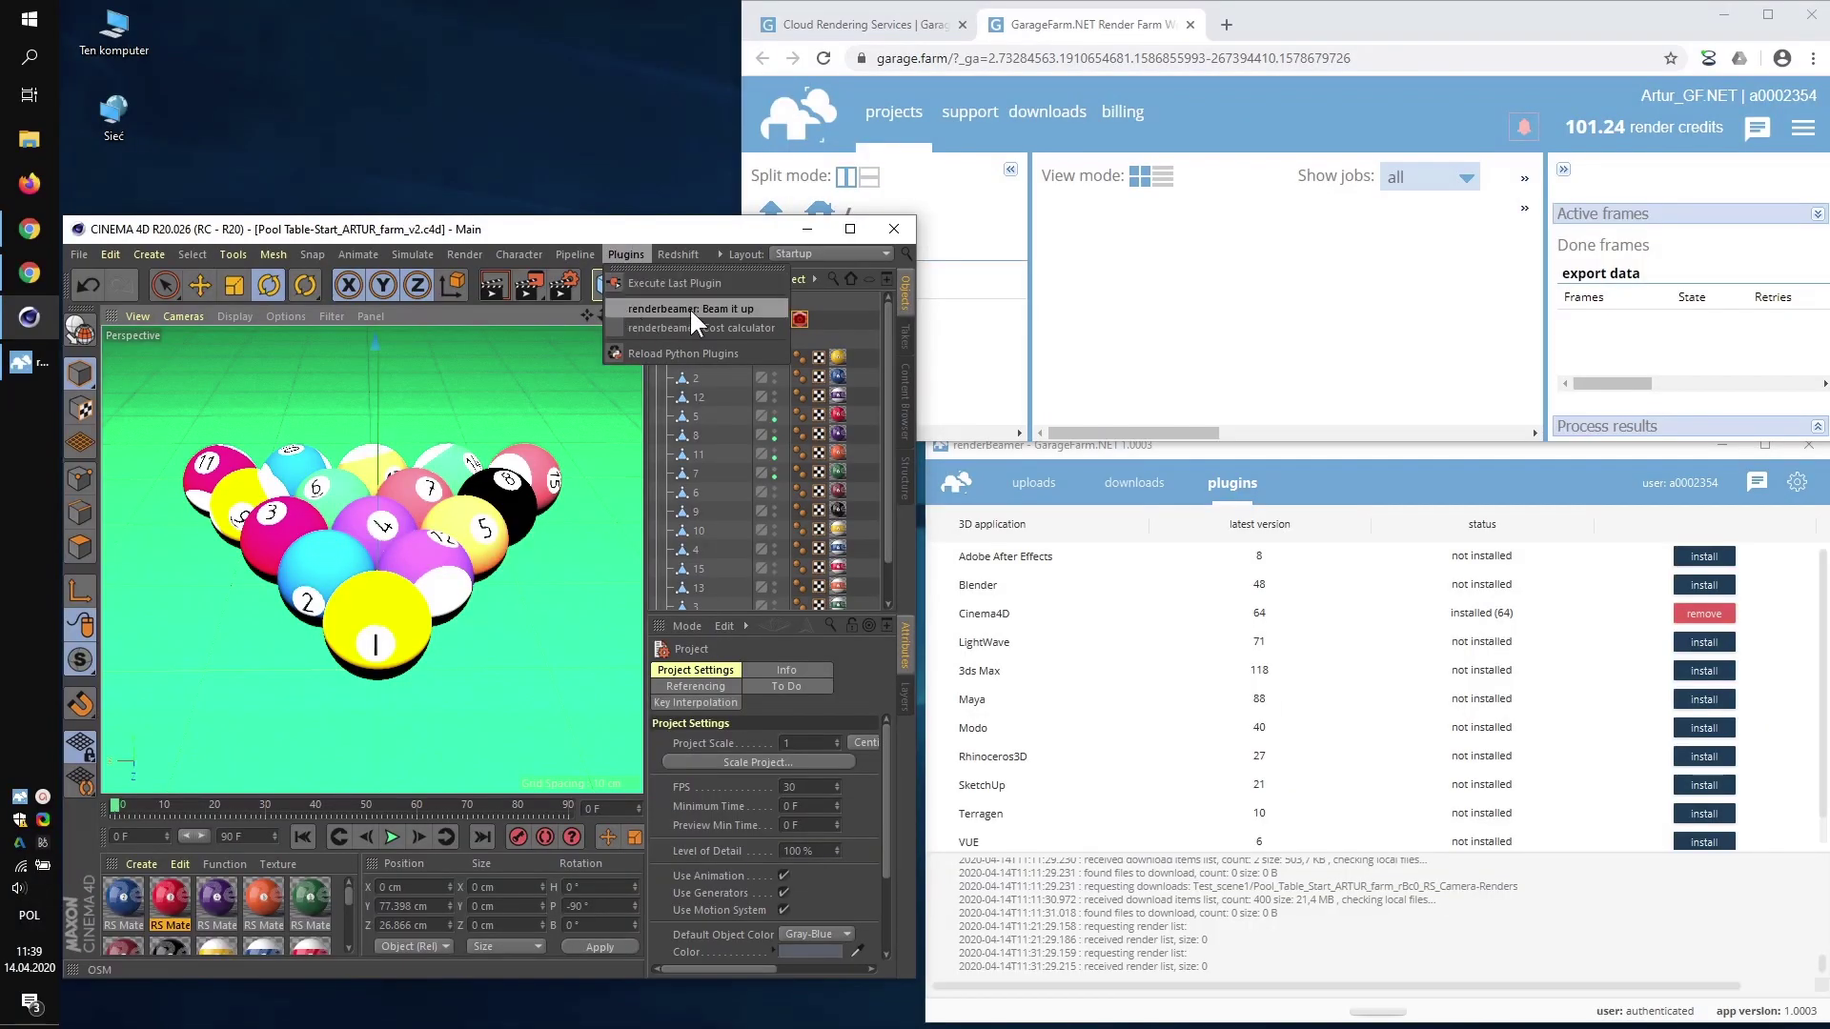
Run renderBeamer's Beam it up, accept the test-render advice, and dismiss the missing render-output warning
click(694, 307)
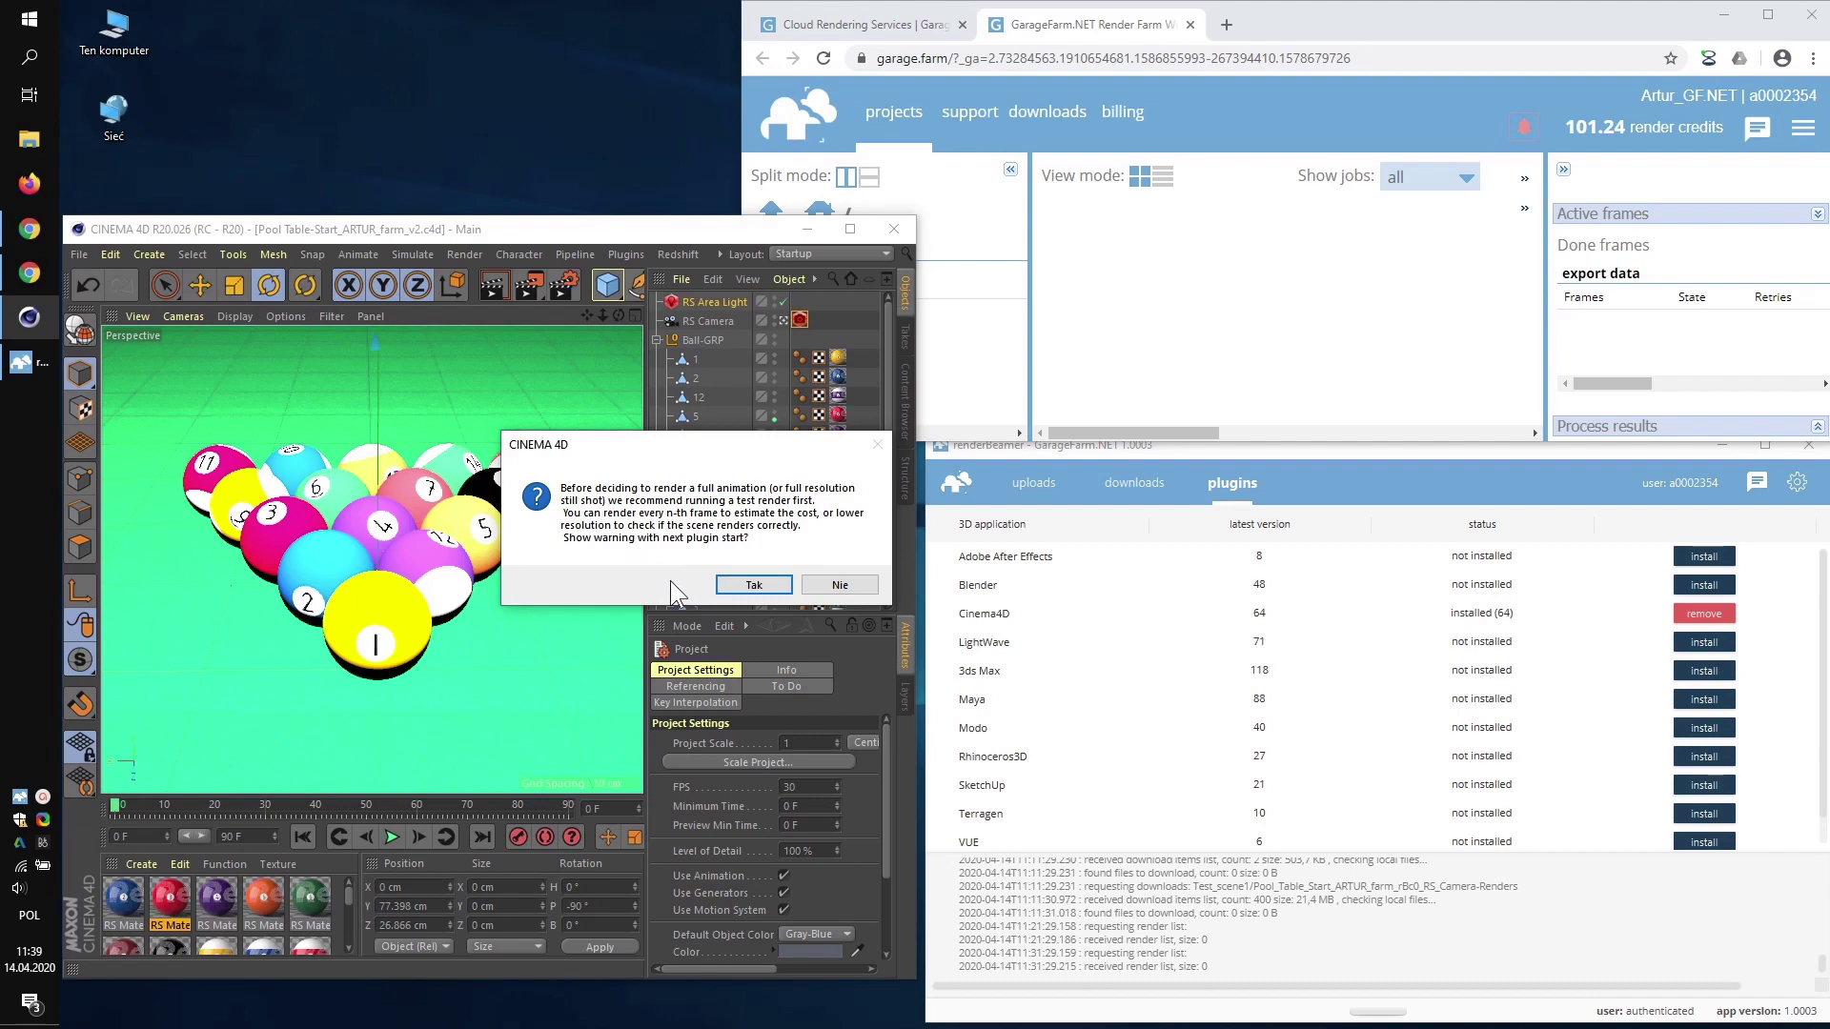
click(747, 586)
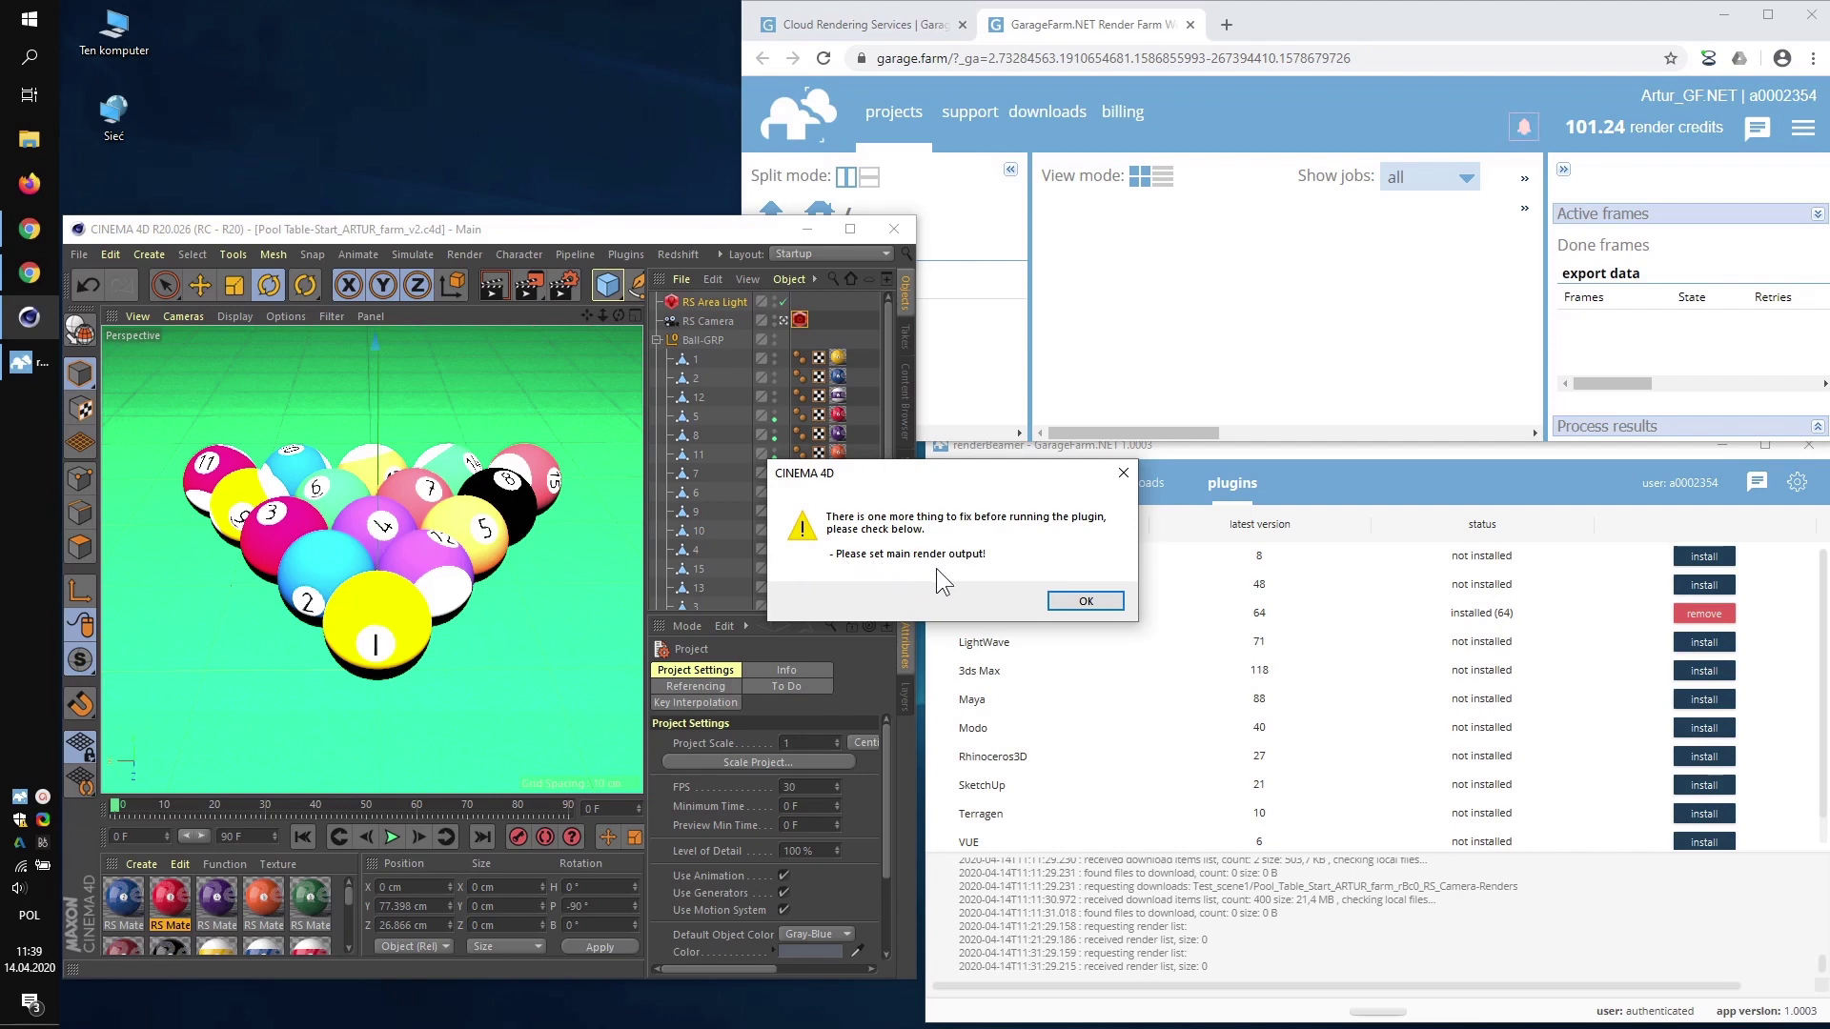
click(1092, 602)
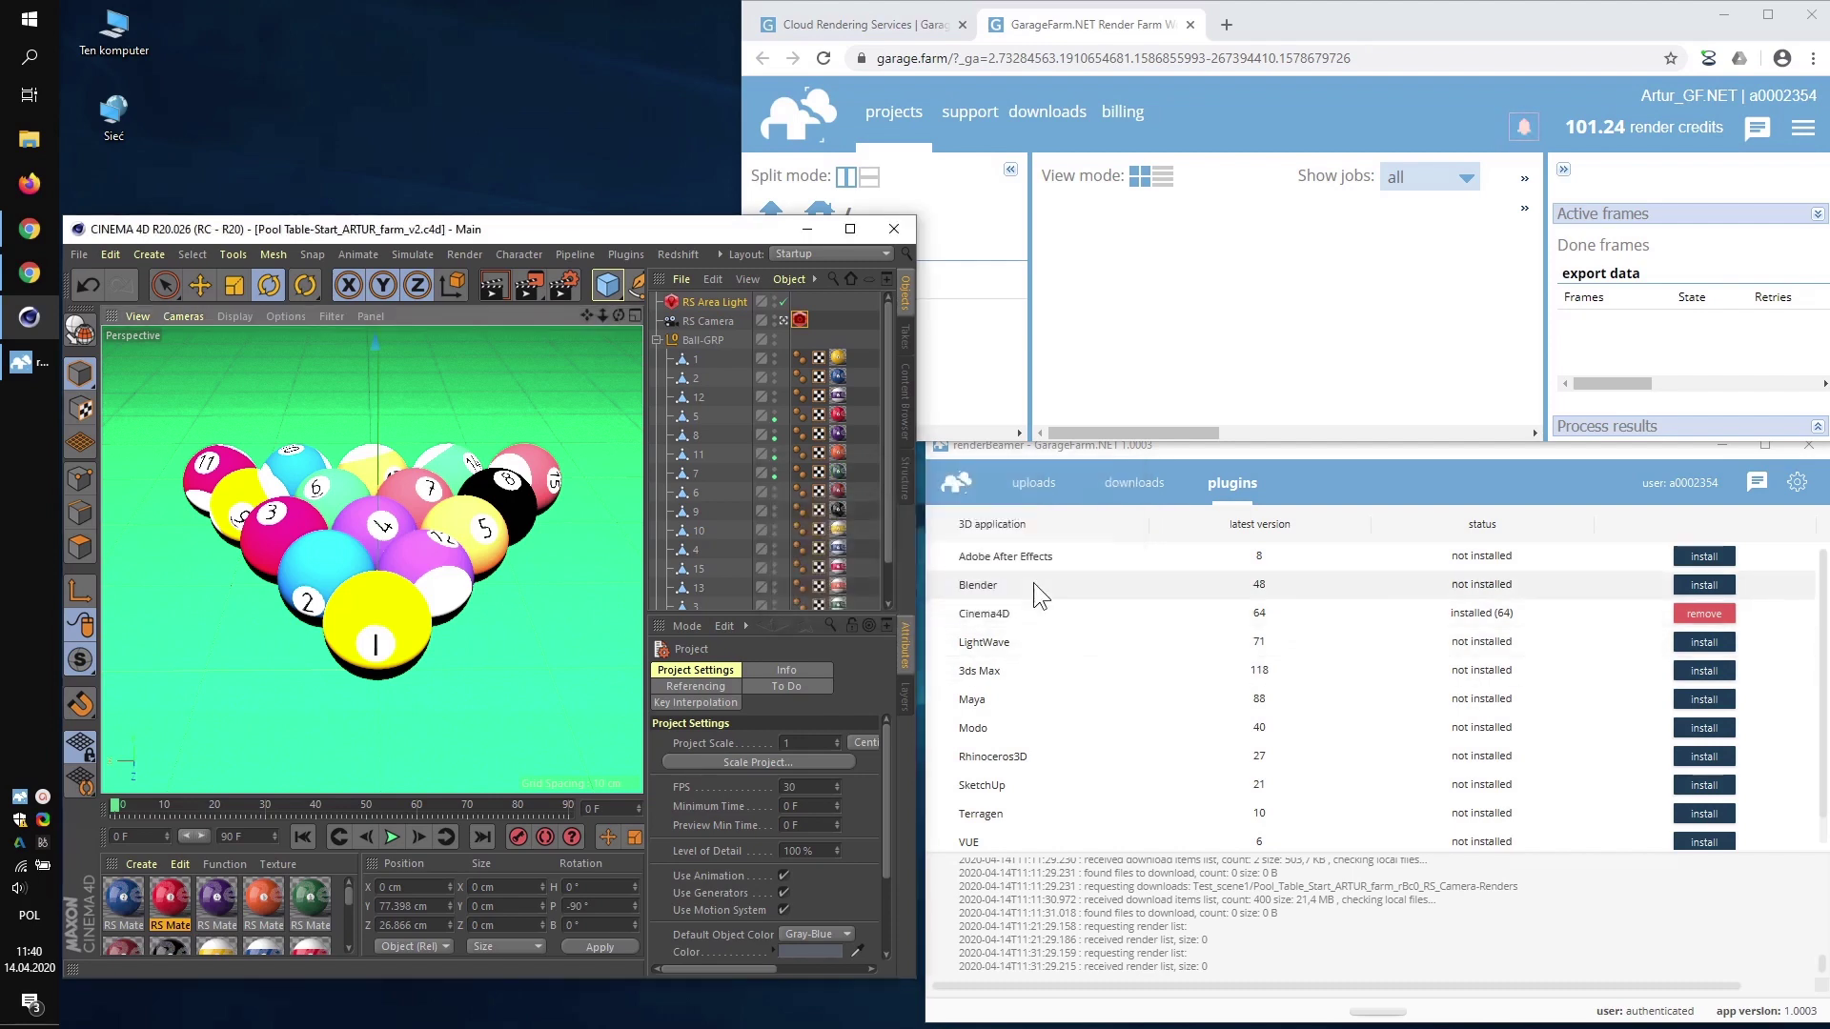
Turn on image saving in Render Settings with the main output file 'test' in Documents
click(566, 277)
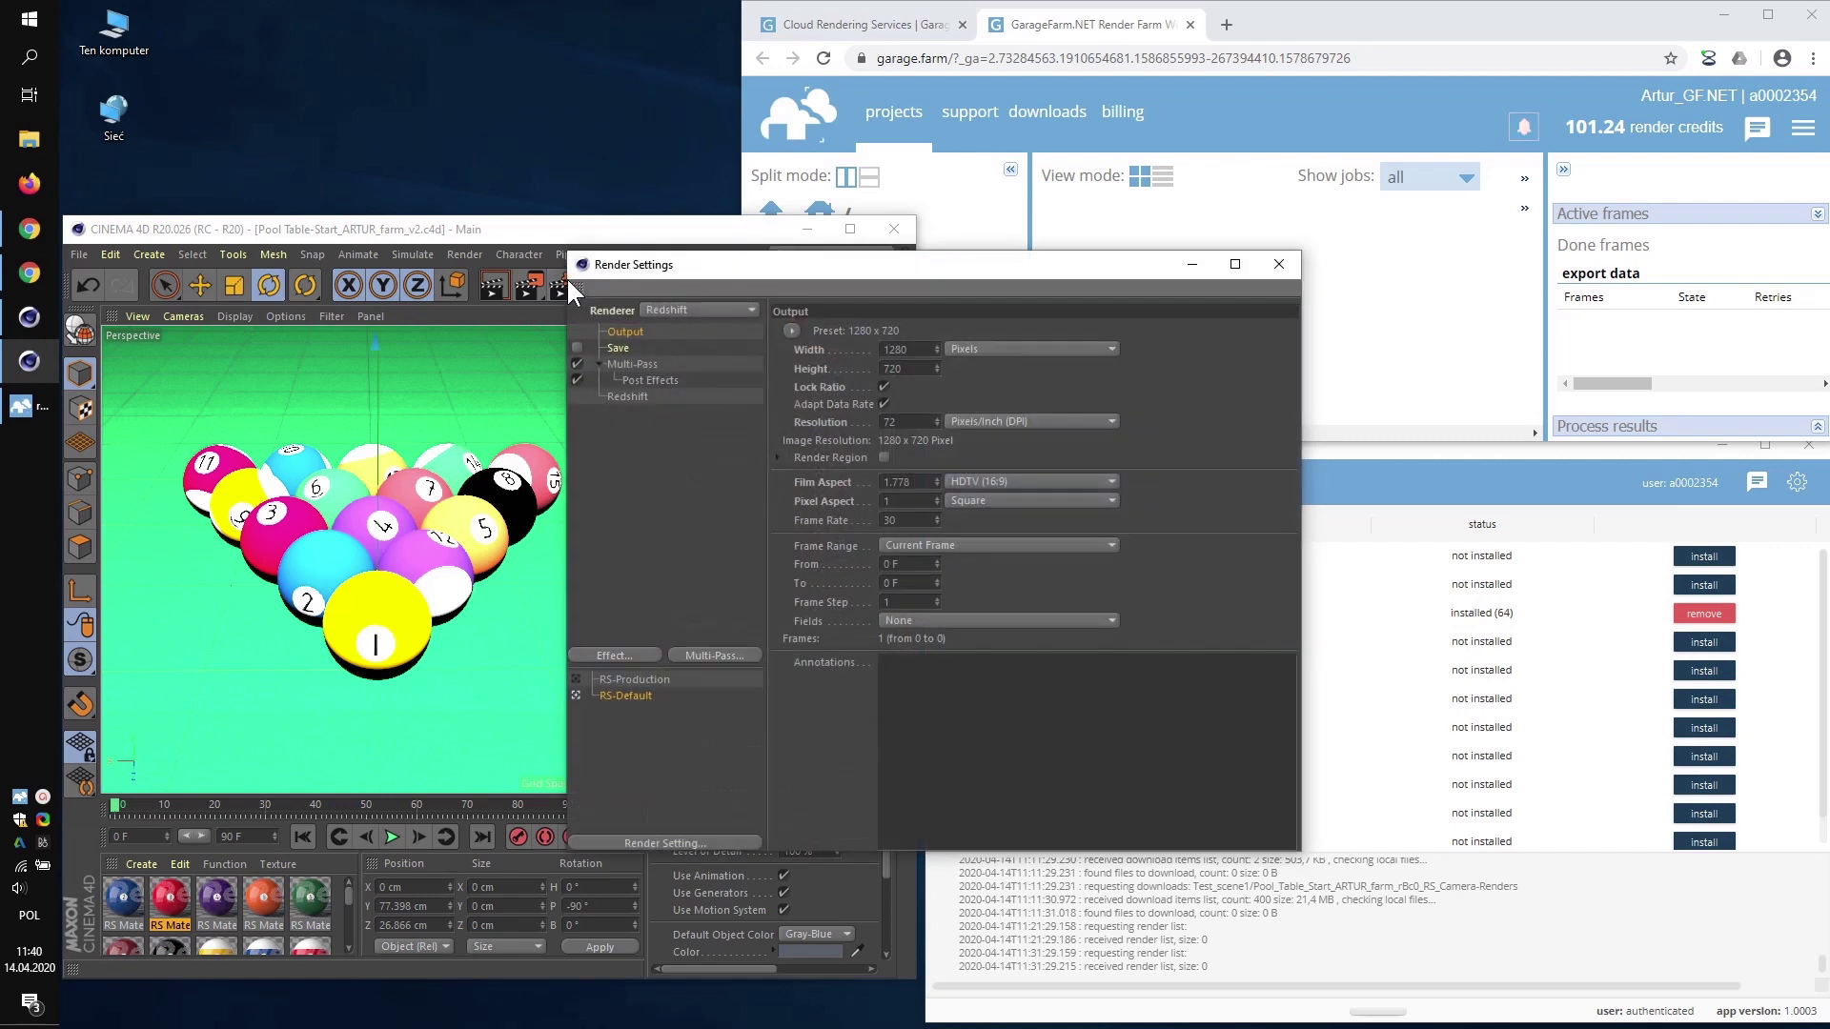
click(615, 350)
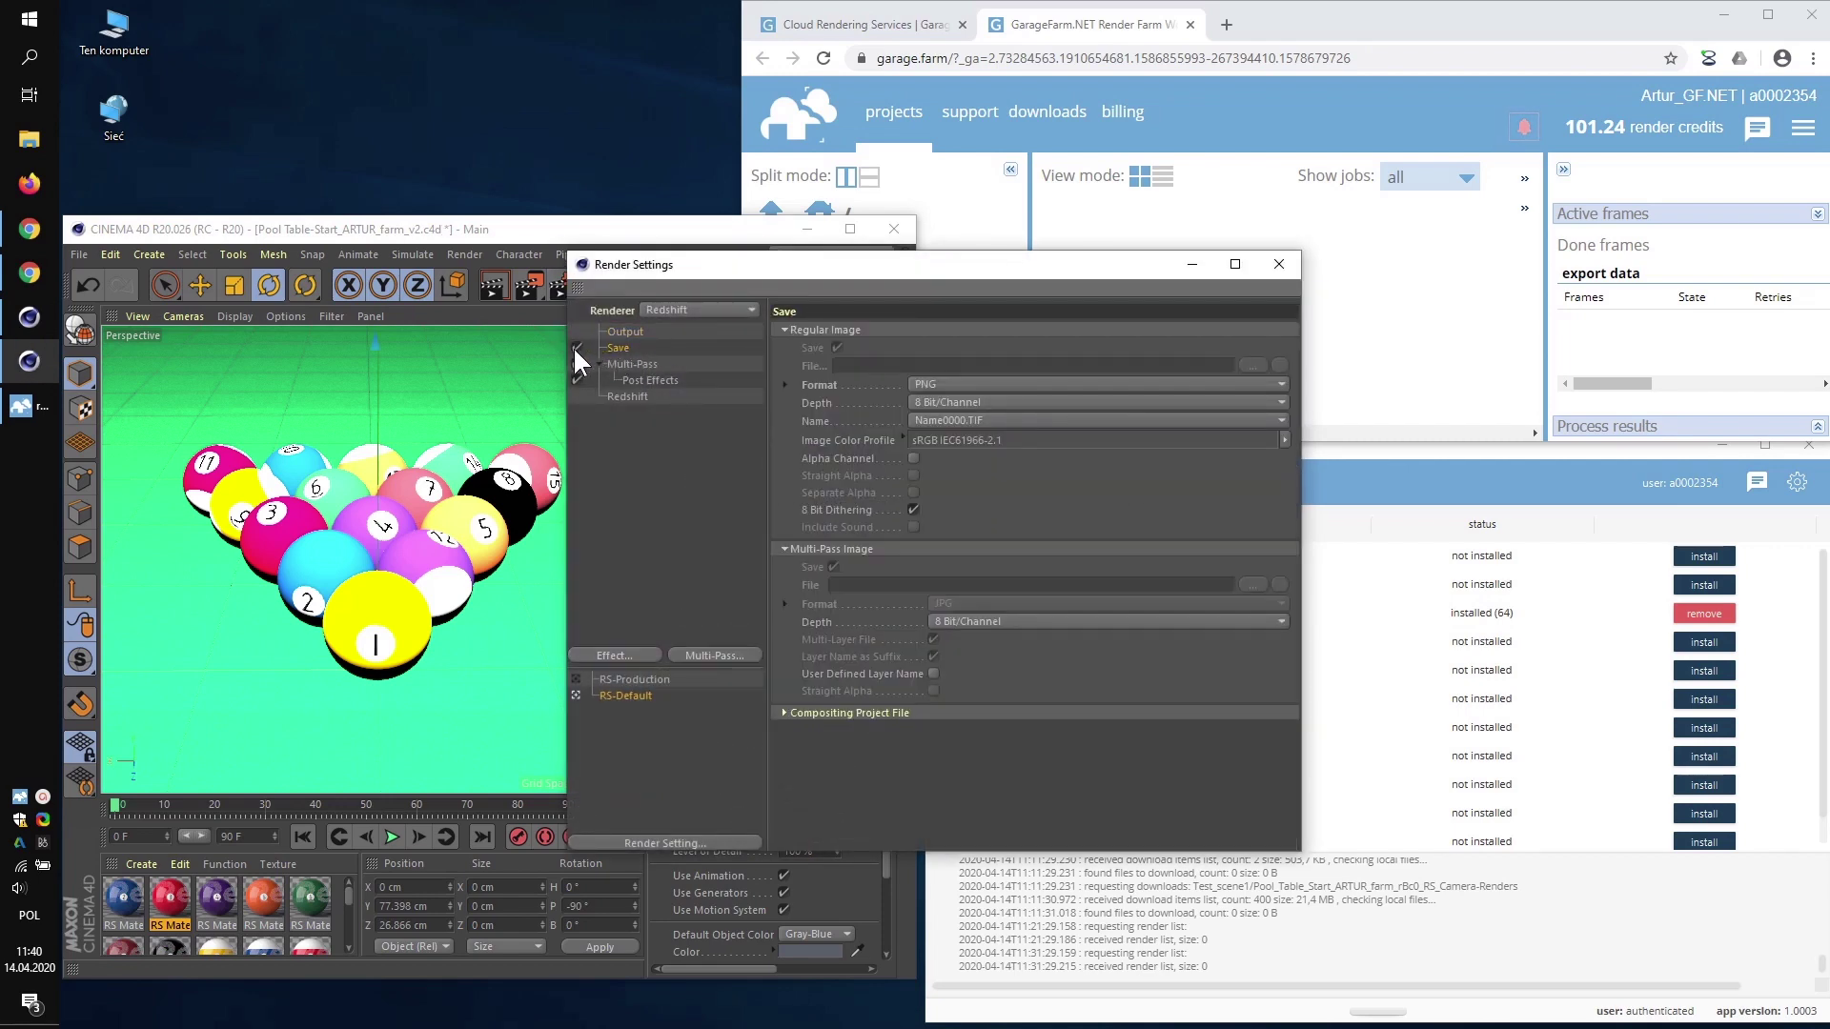
click(576, 347)
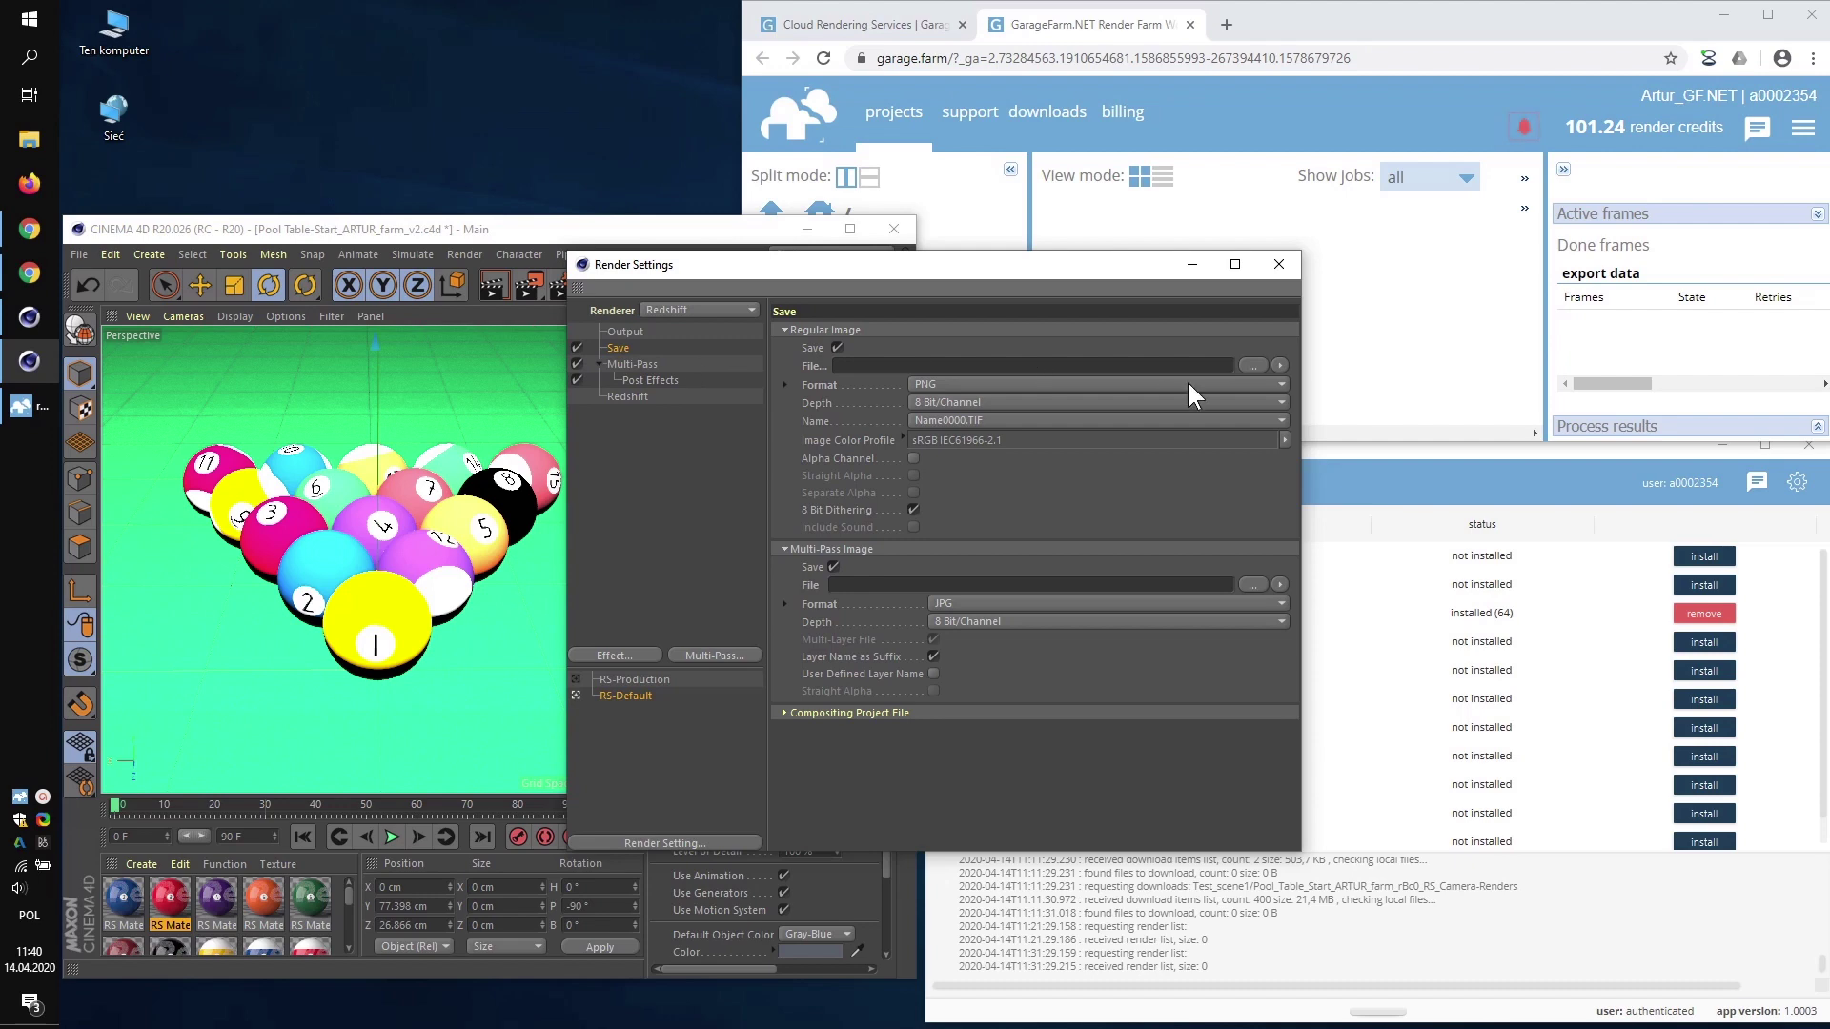
click(1252, 365)
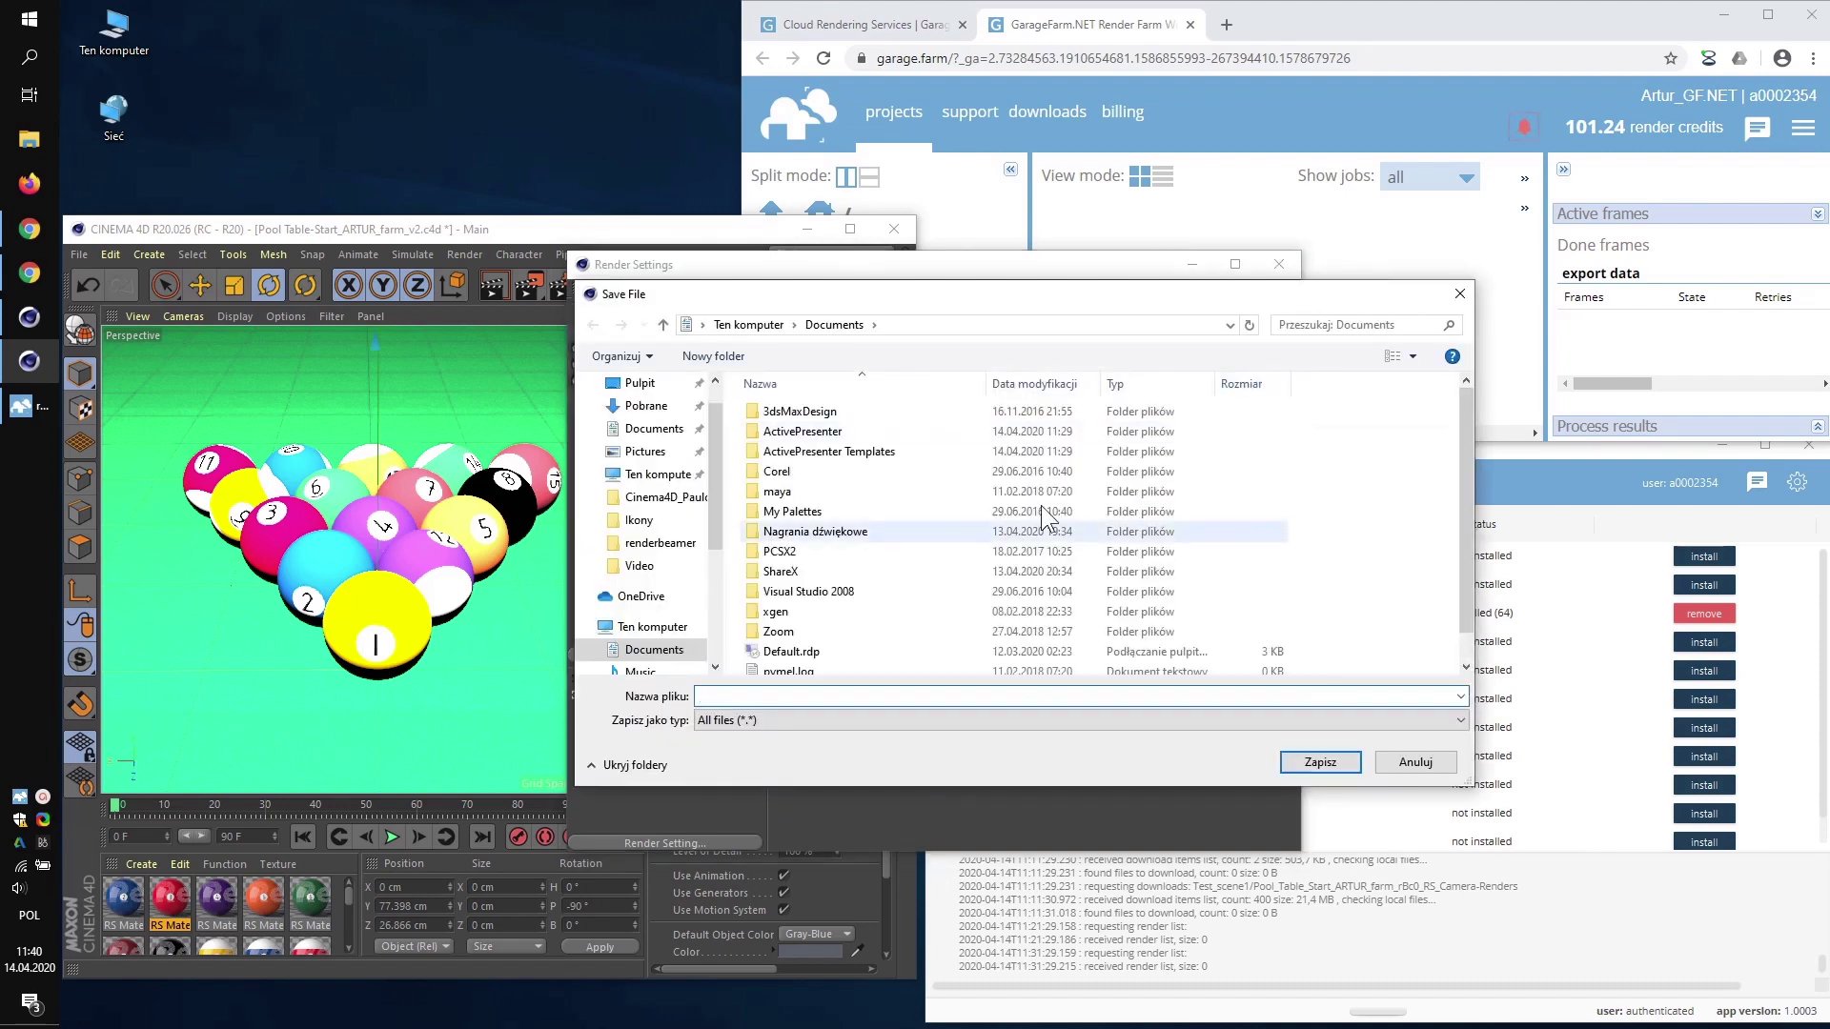
text(test)
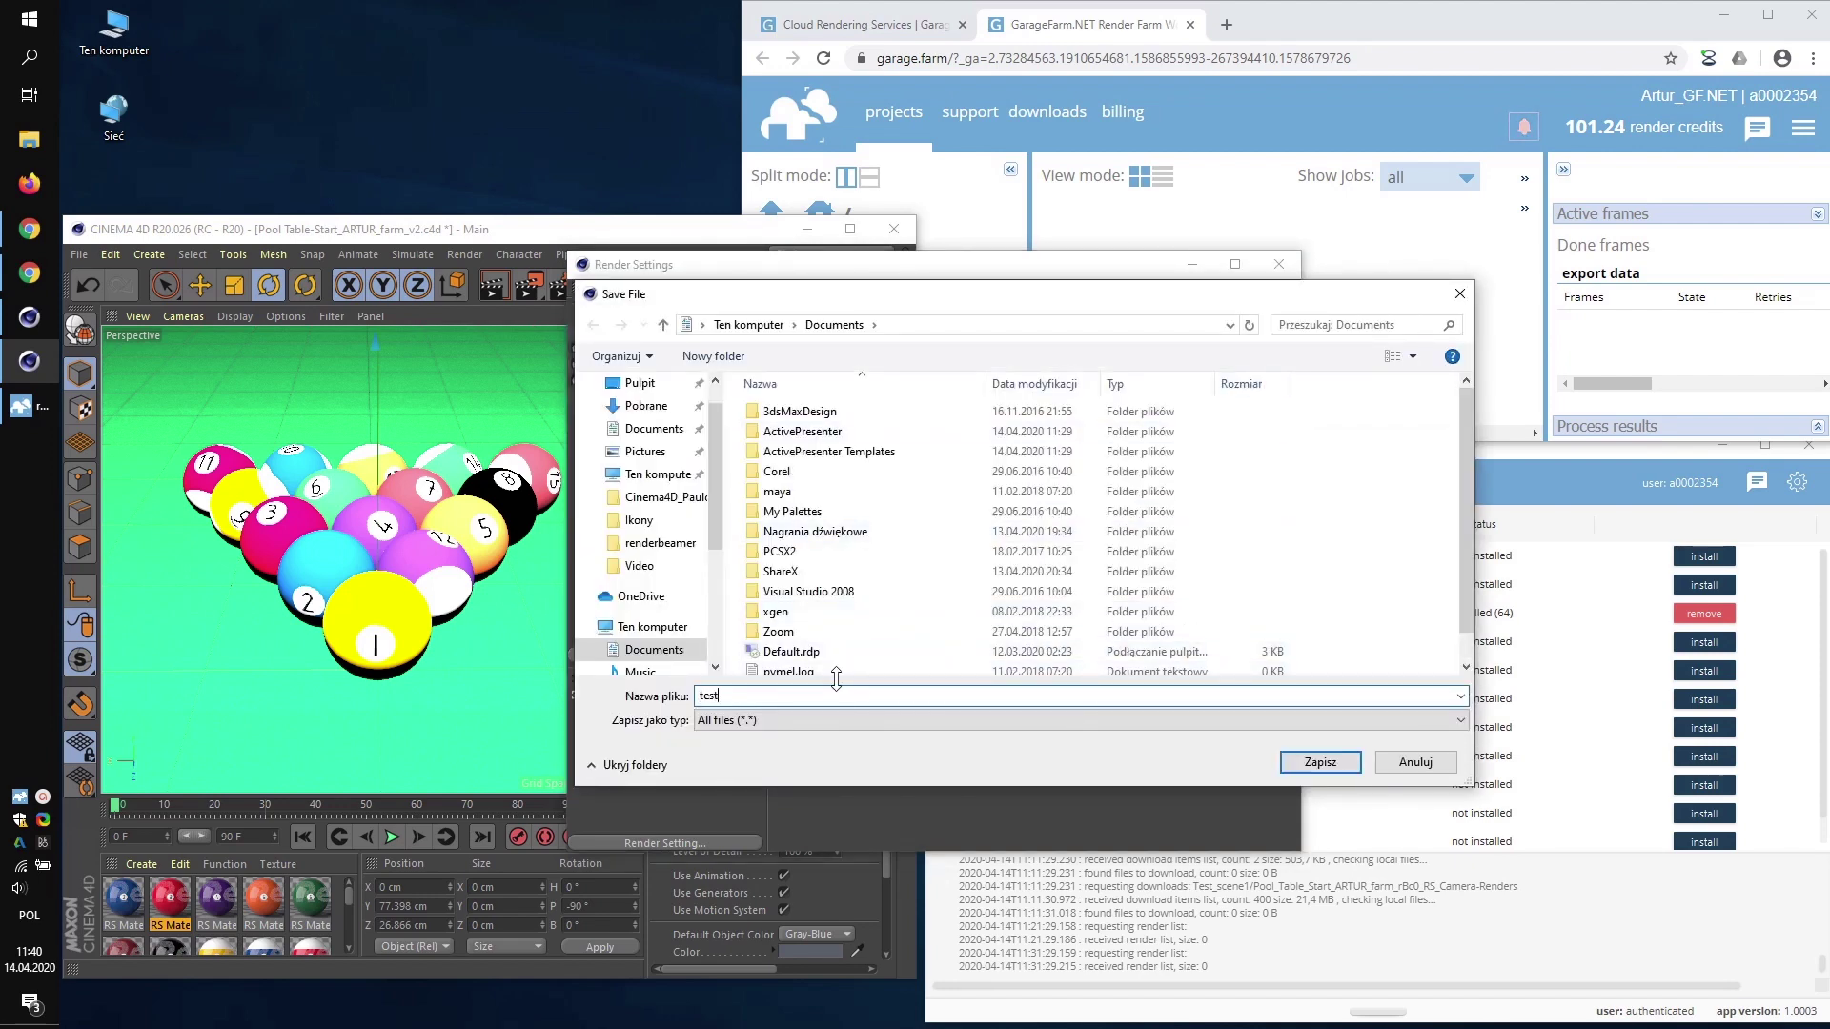
click(1313, 771)
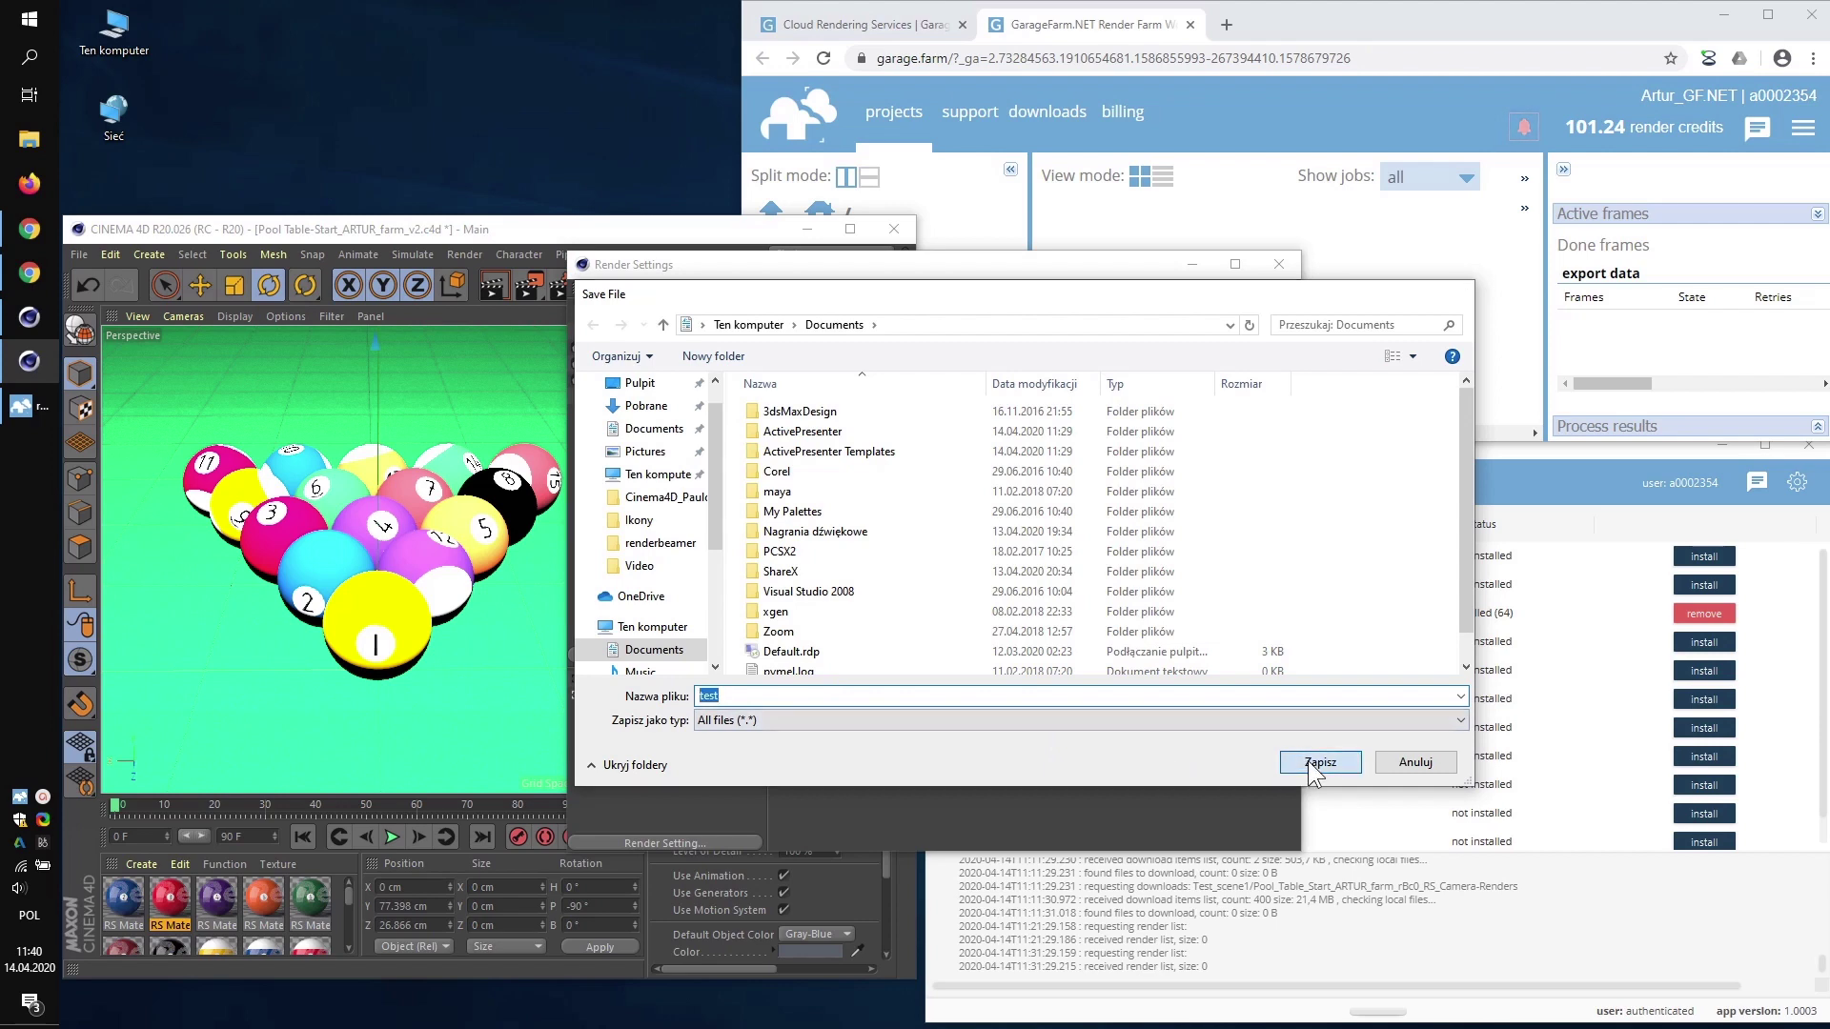
click(627, 255)
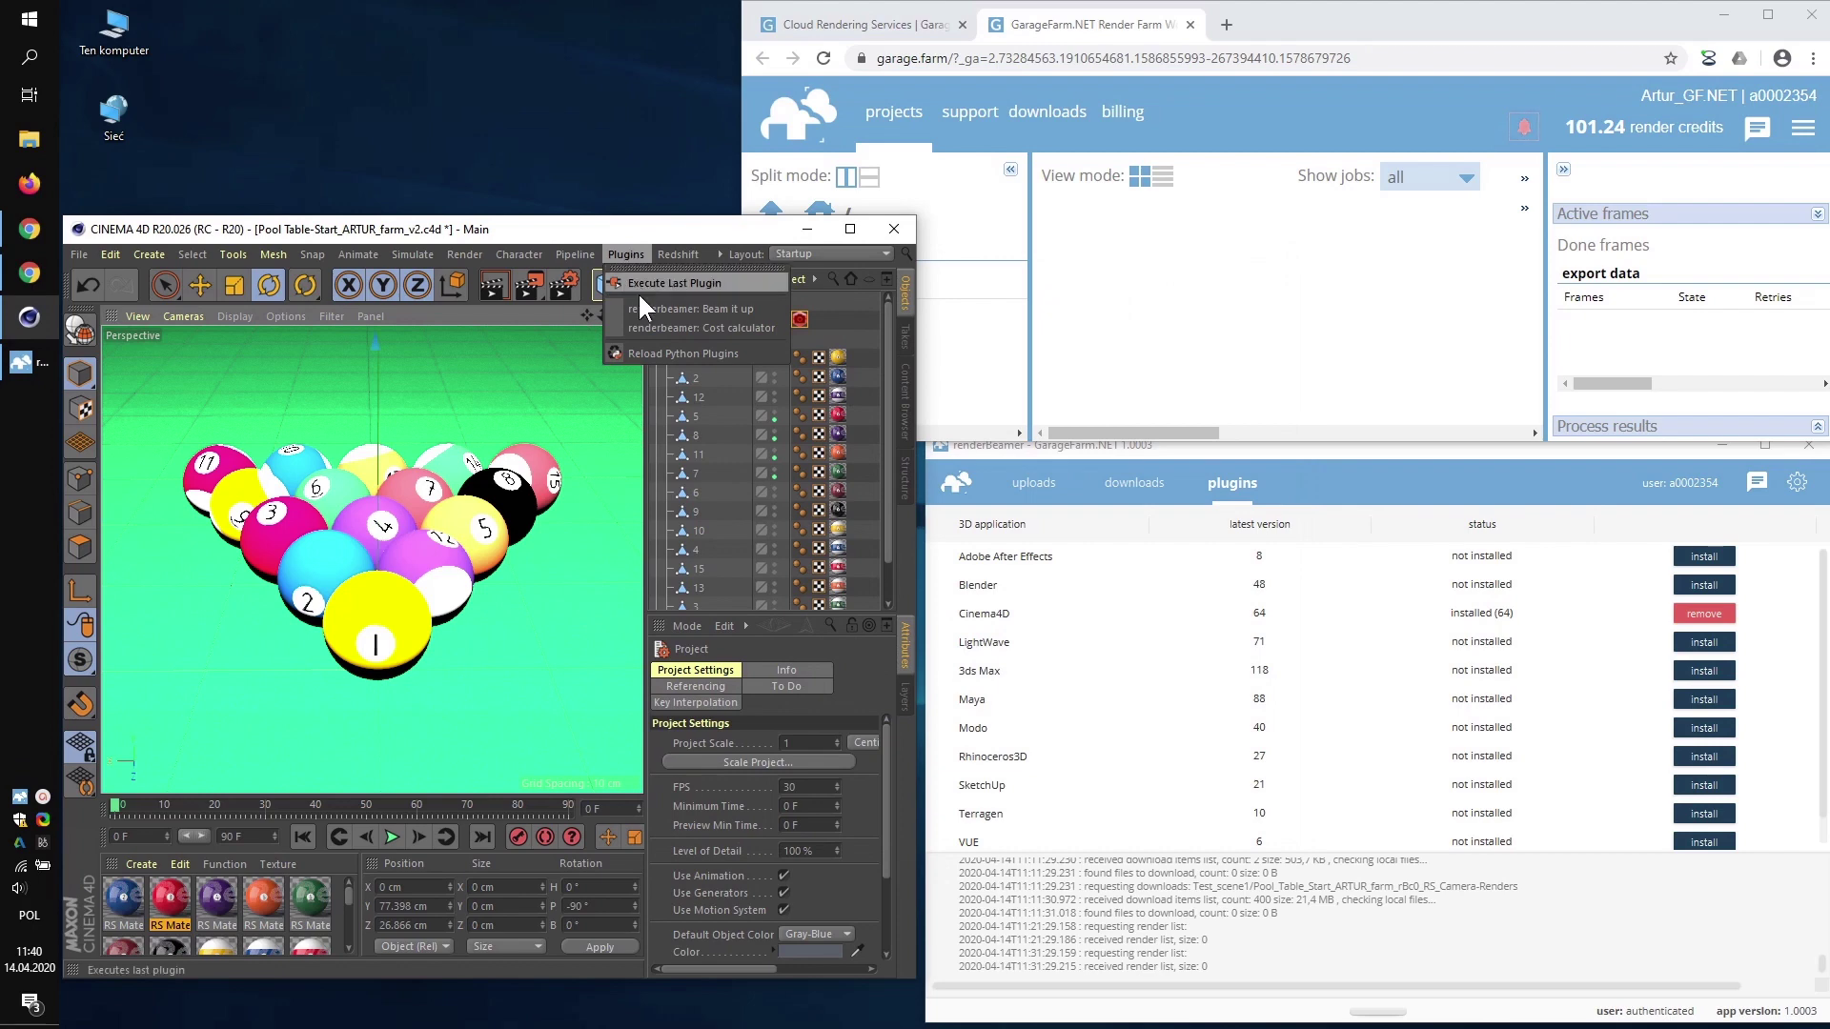
Launch renderBeamer's Beam it up and set the camera frame range to 1to100s10
click(677, 309)
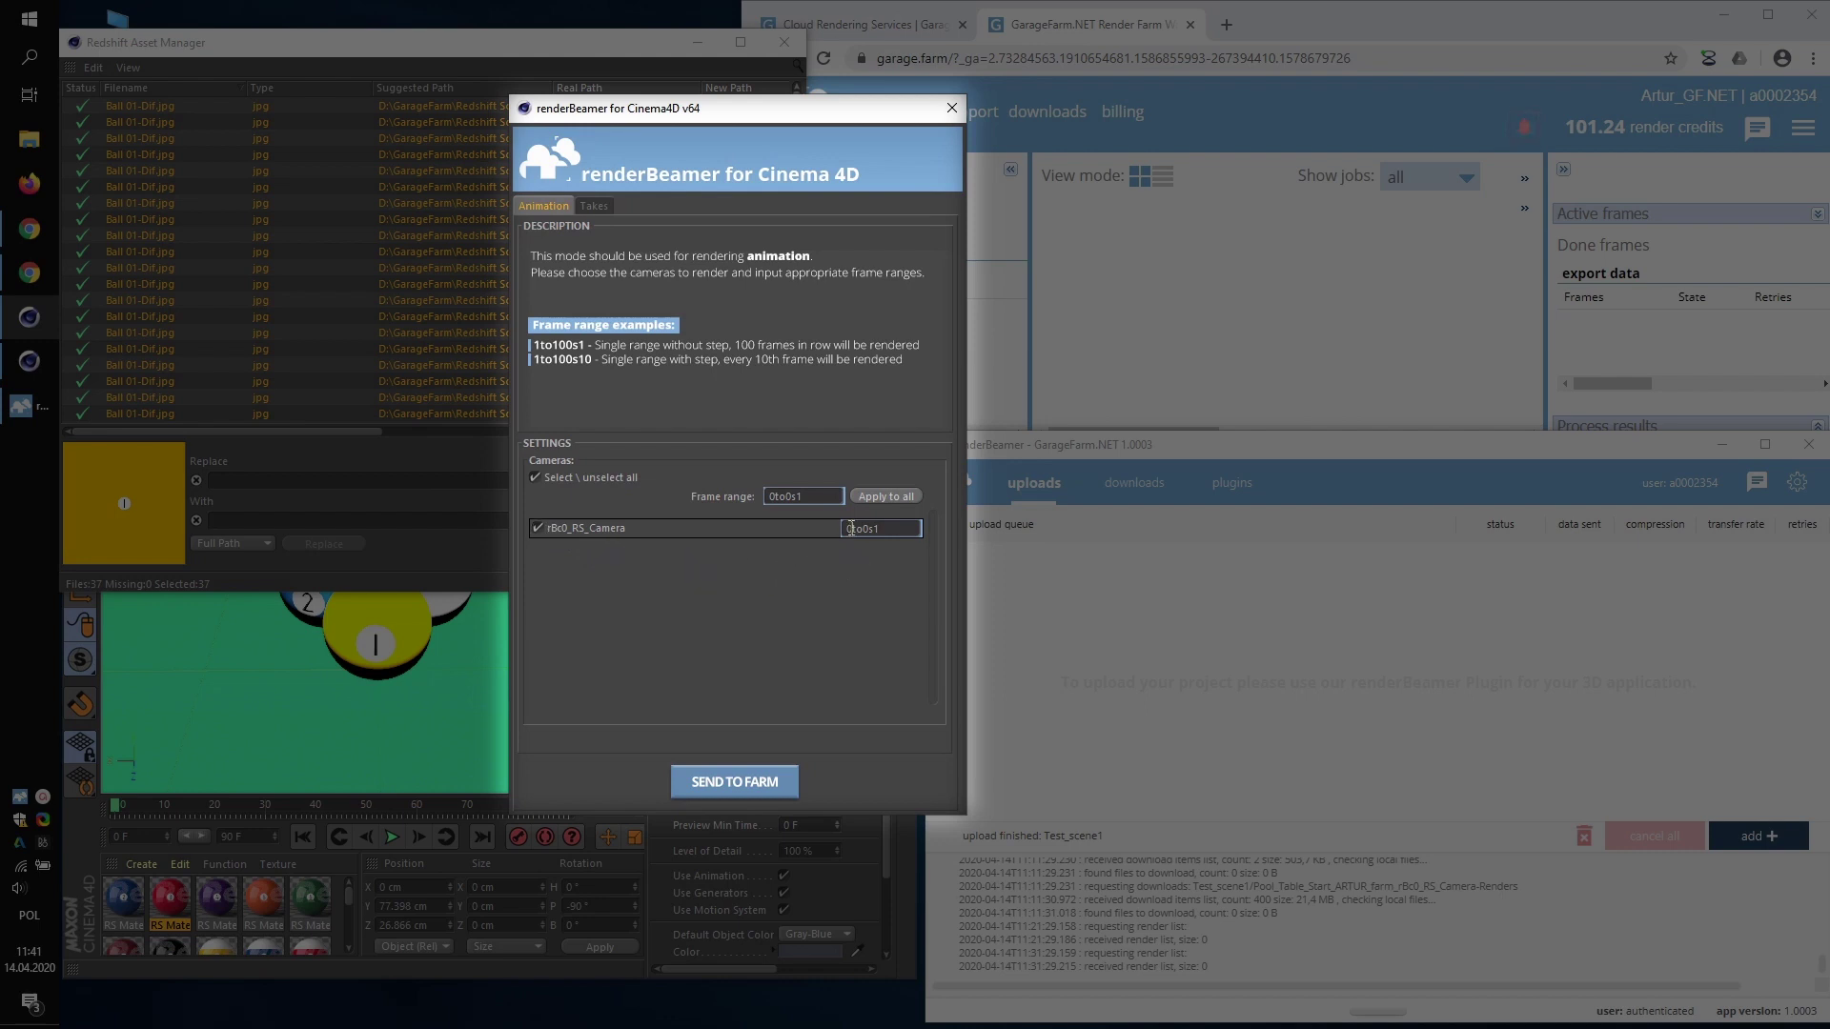
text(1to)
text(10)
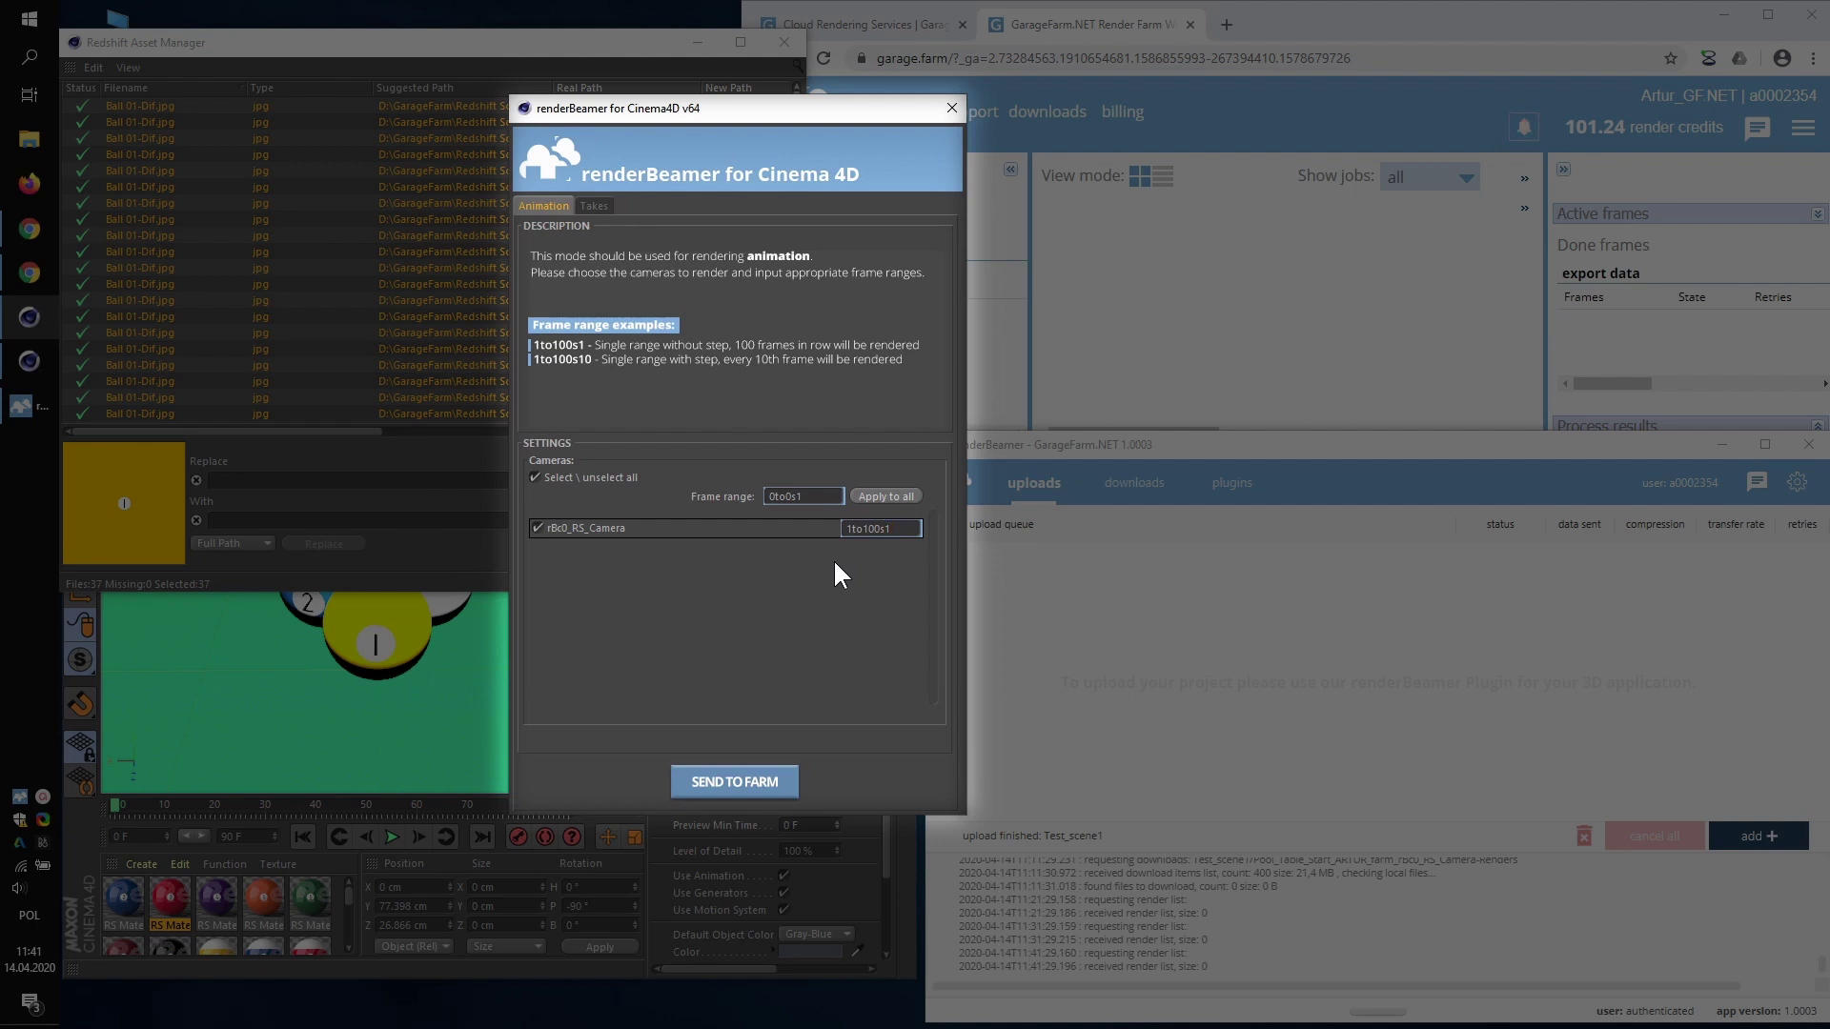
text(0)
drag(886, 529, 916, 529)
click(916, 529)
Export each take as its own scene and send the pool-table scene to the farm
click(593, 205)
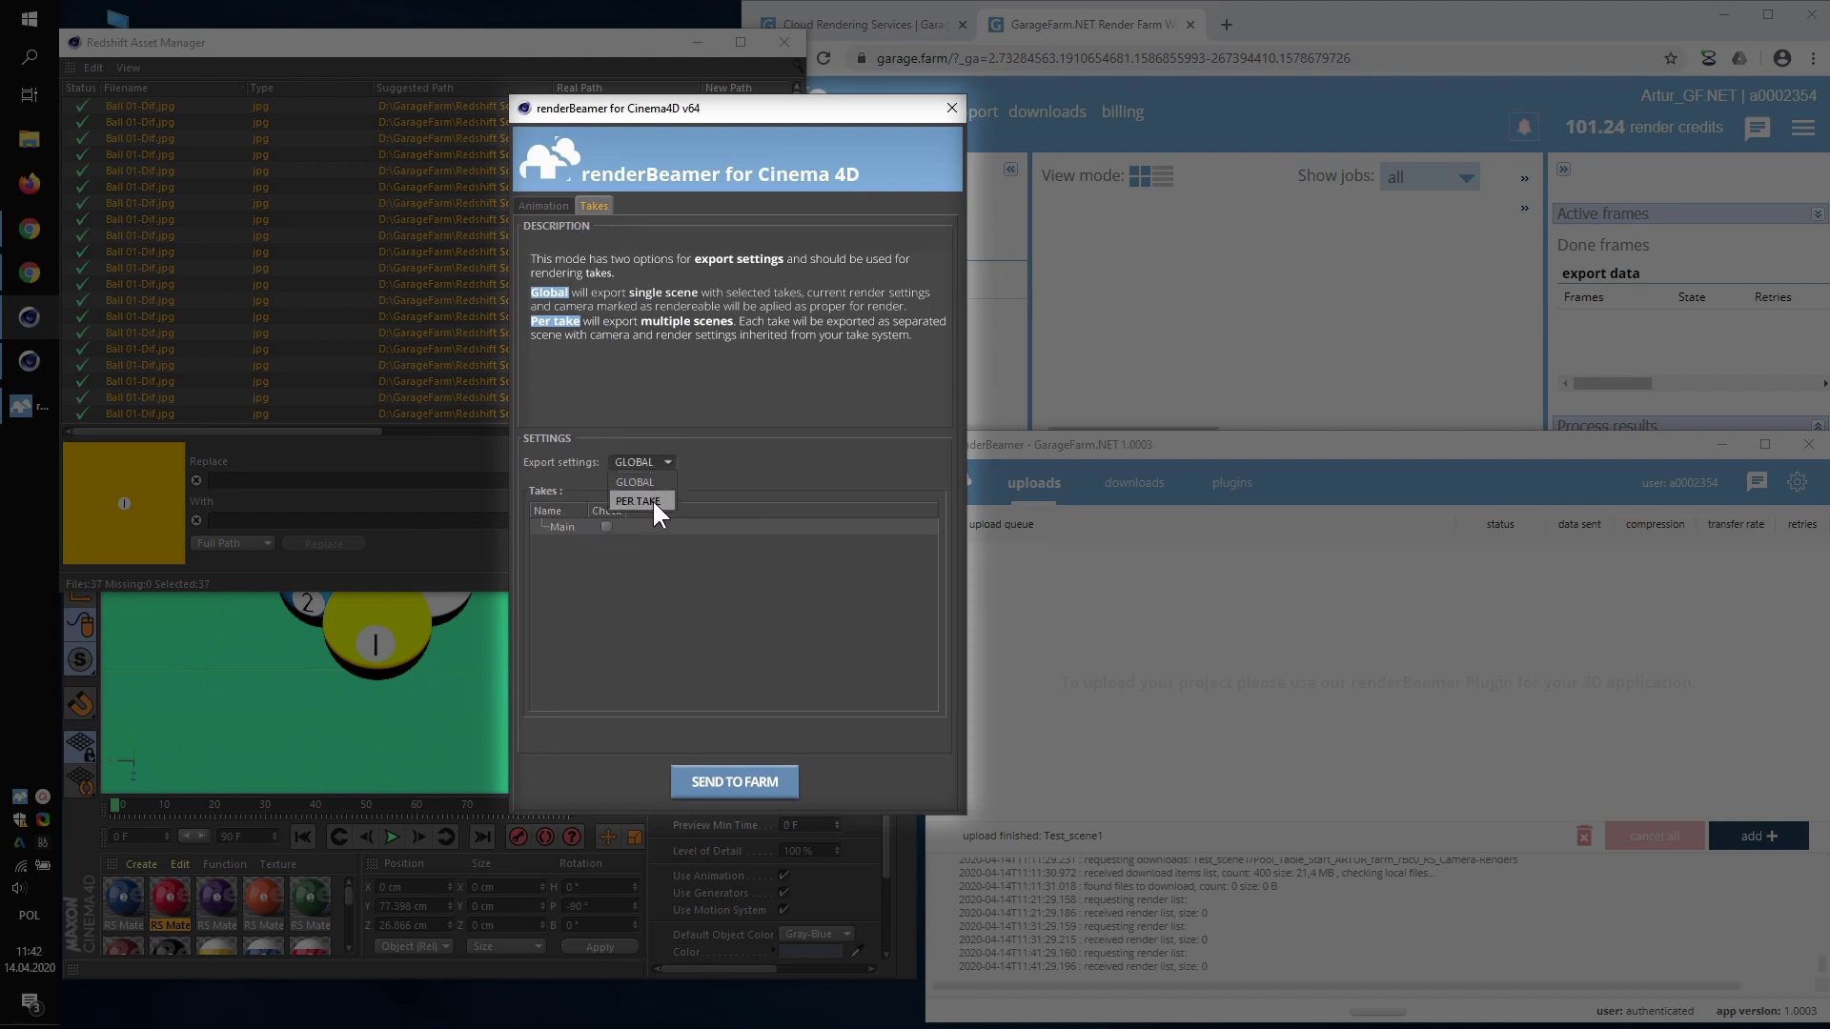
click(652, 499)
click(547, 202)
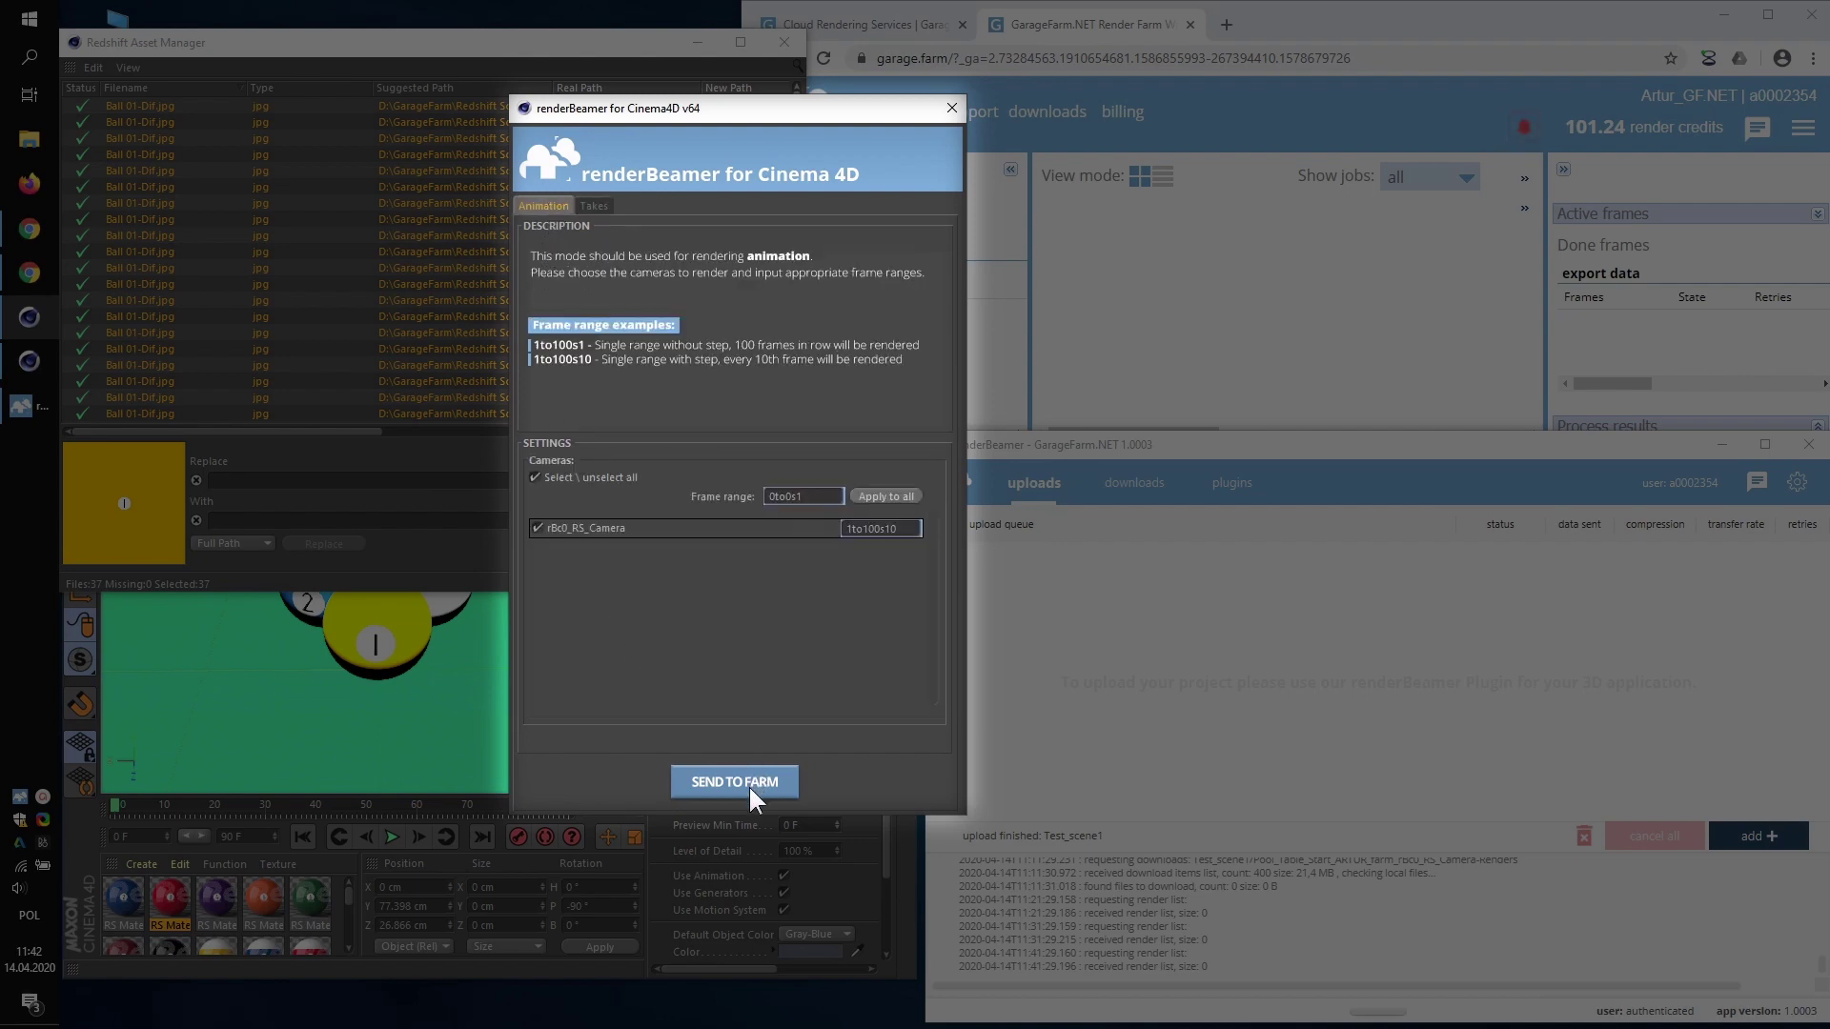
click(747, 785)
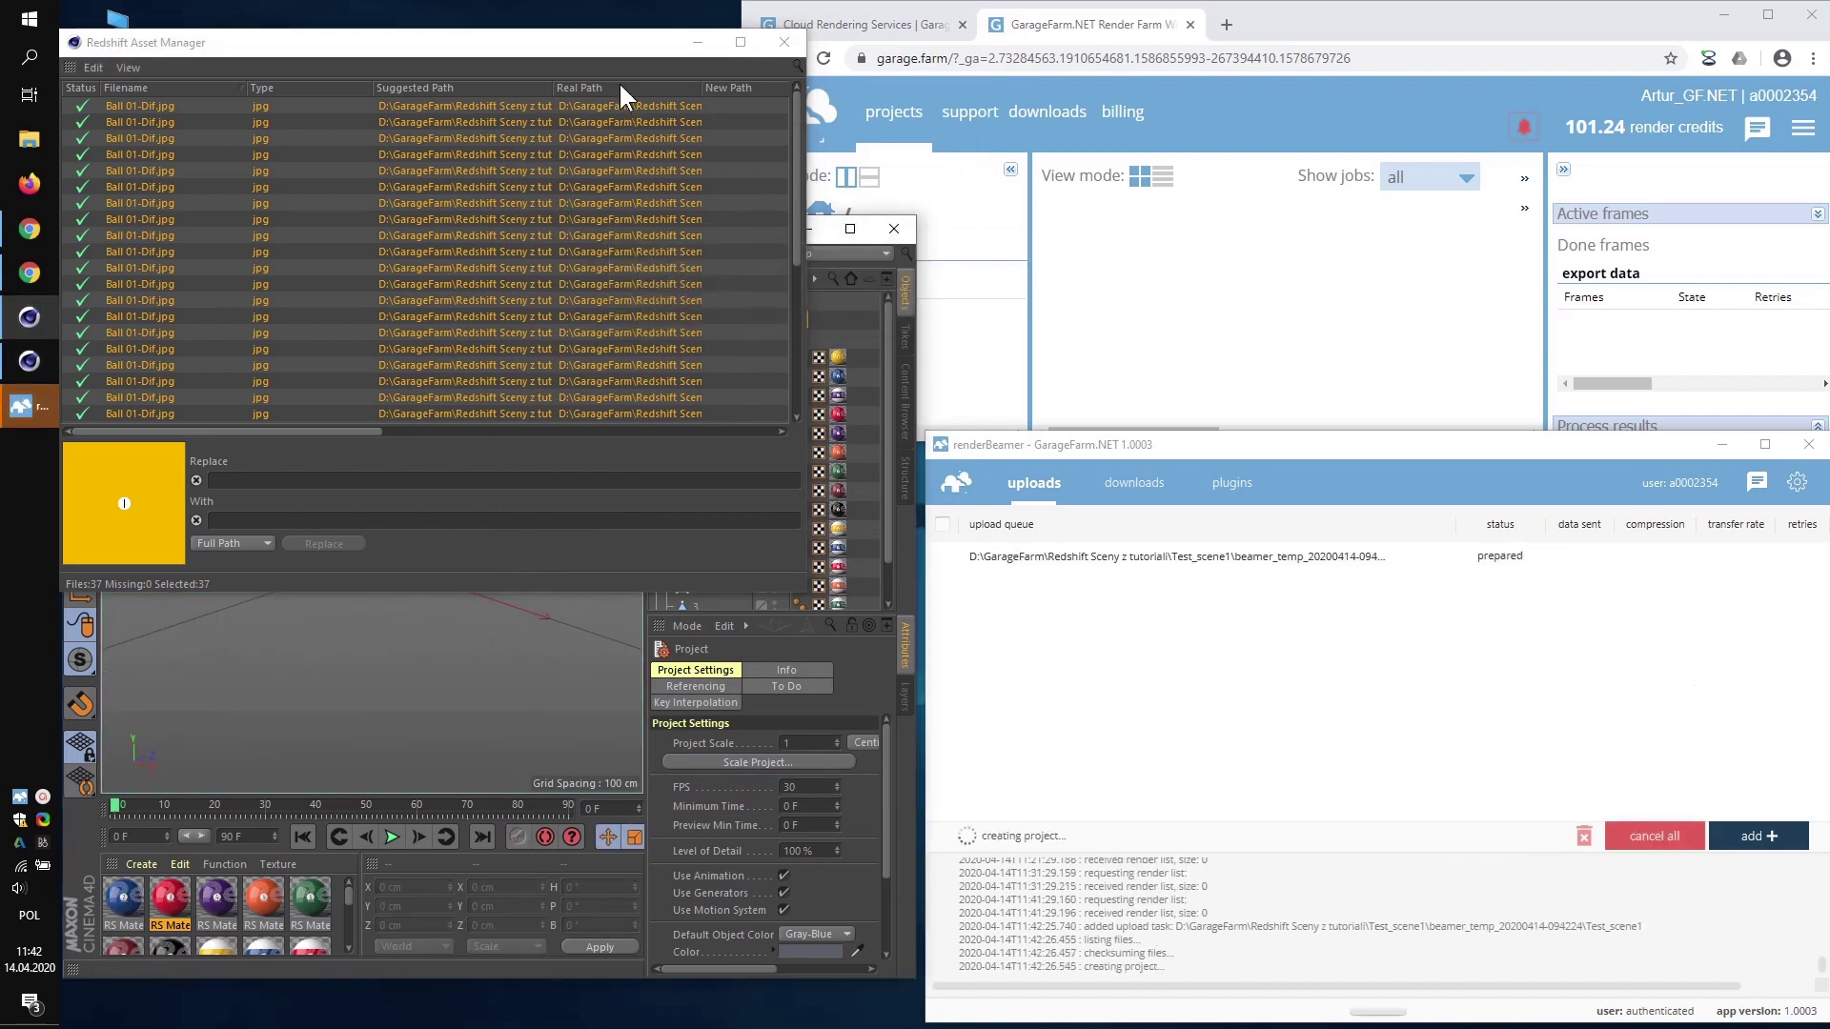
Close the Redshift Asset Manager so Test_scene1 uploads, then start the job submission
click(782, 43)
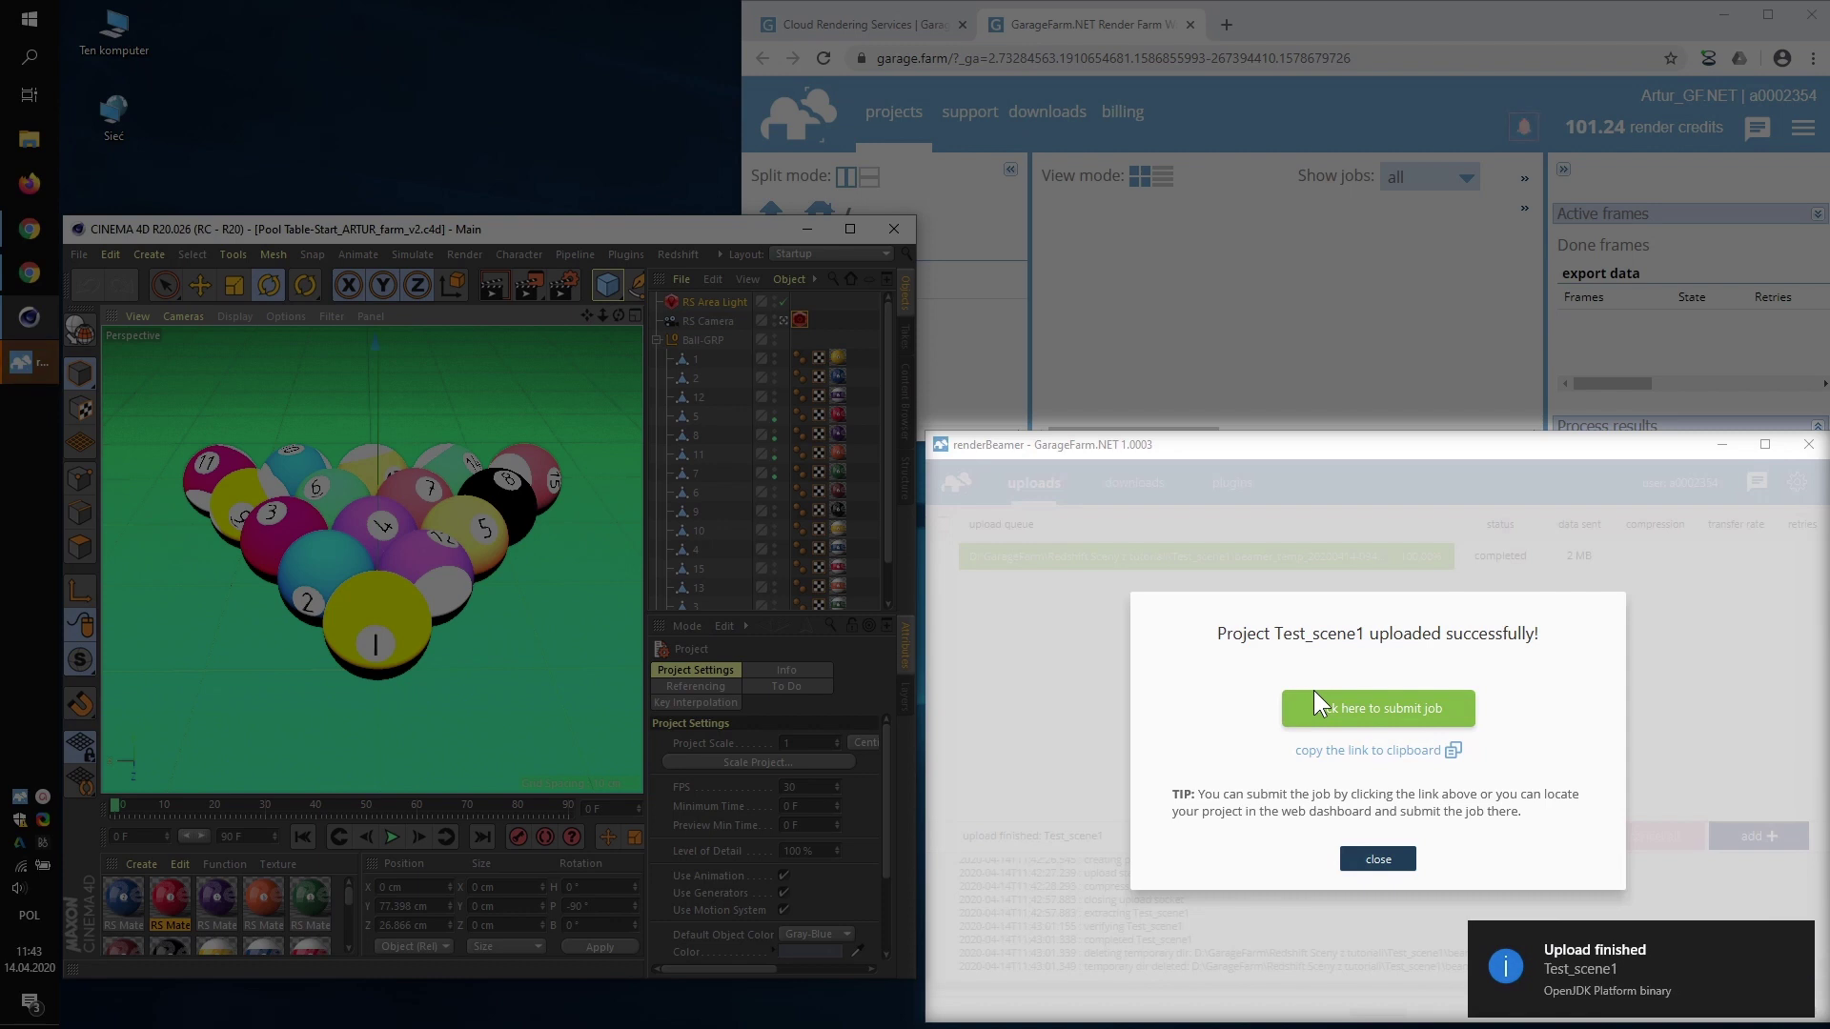
click(1367, 721)
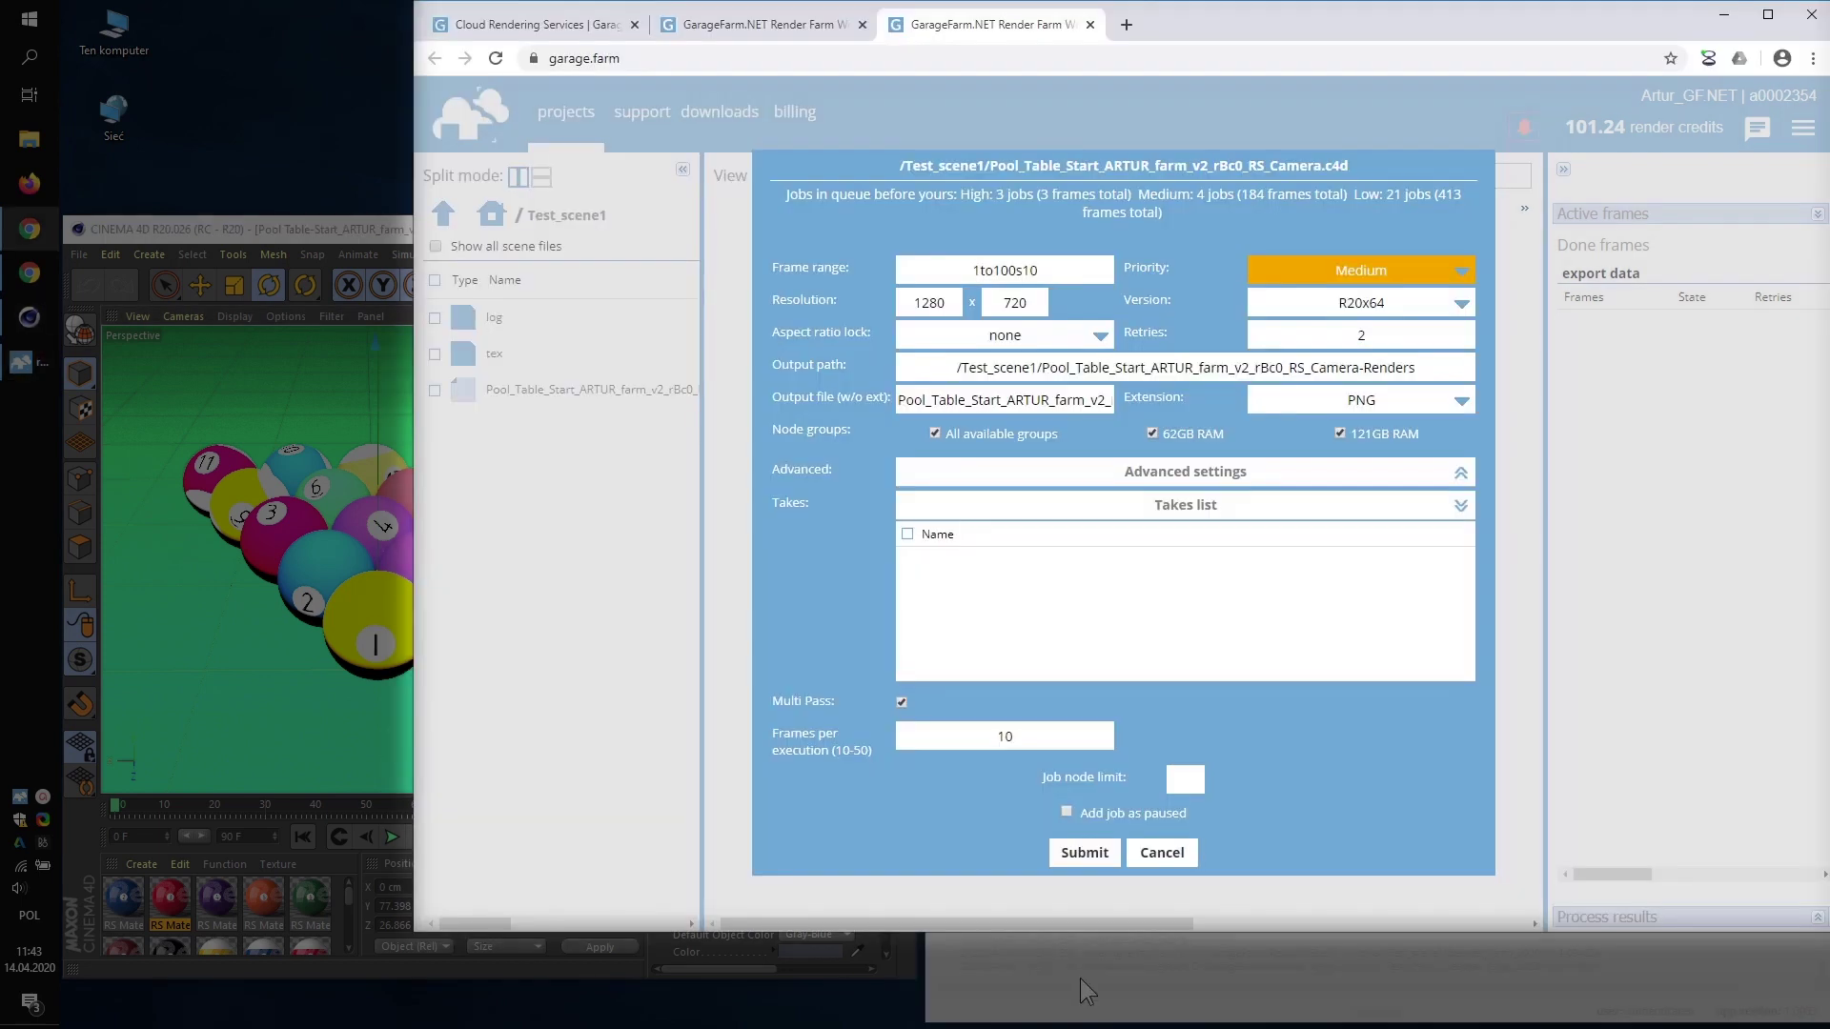
Dismiss the upload success message and close the preliminary job settings form
click(1079, 978)
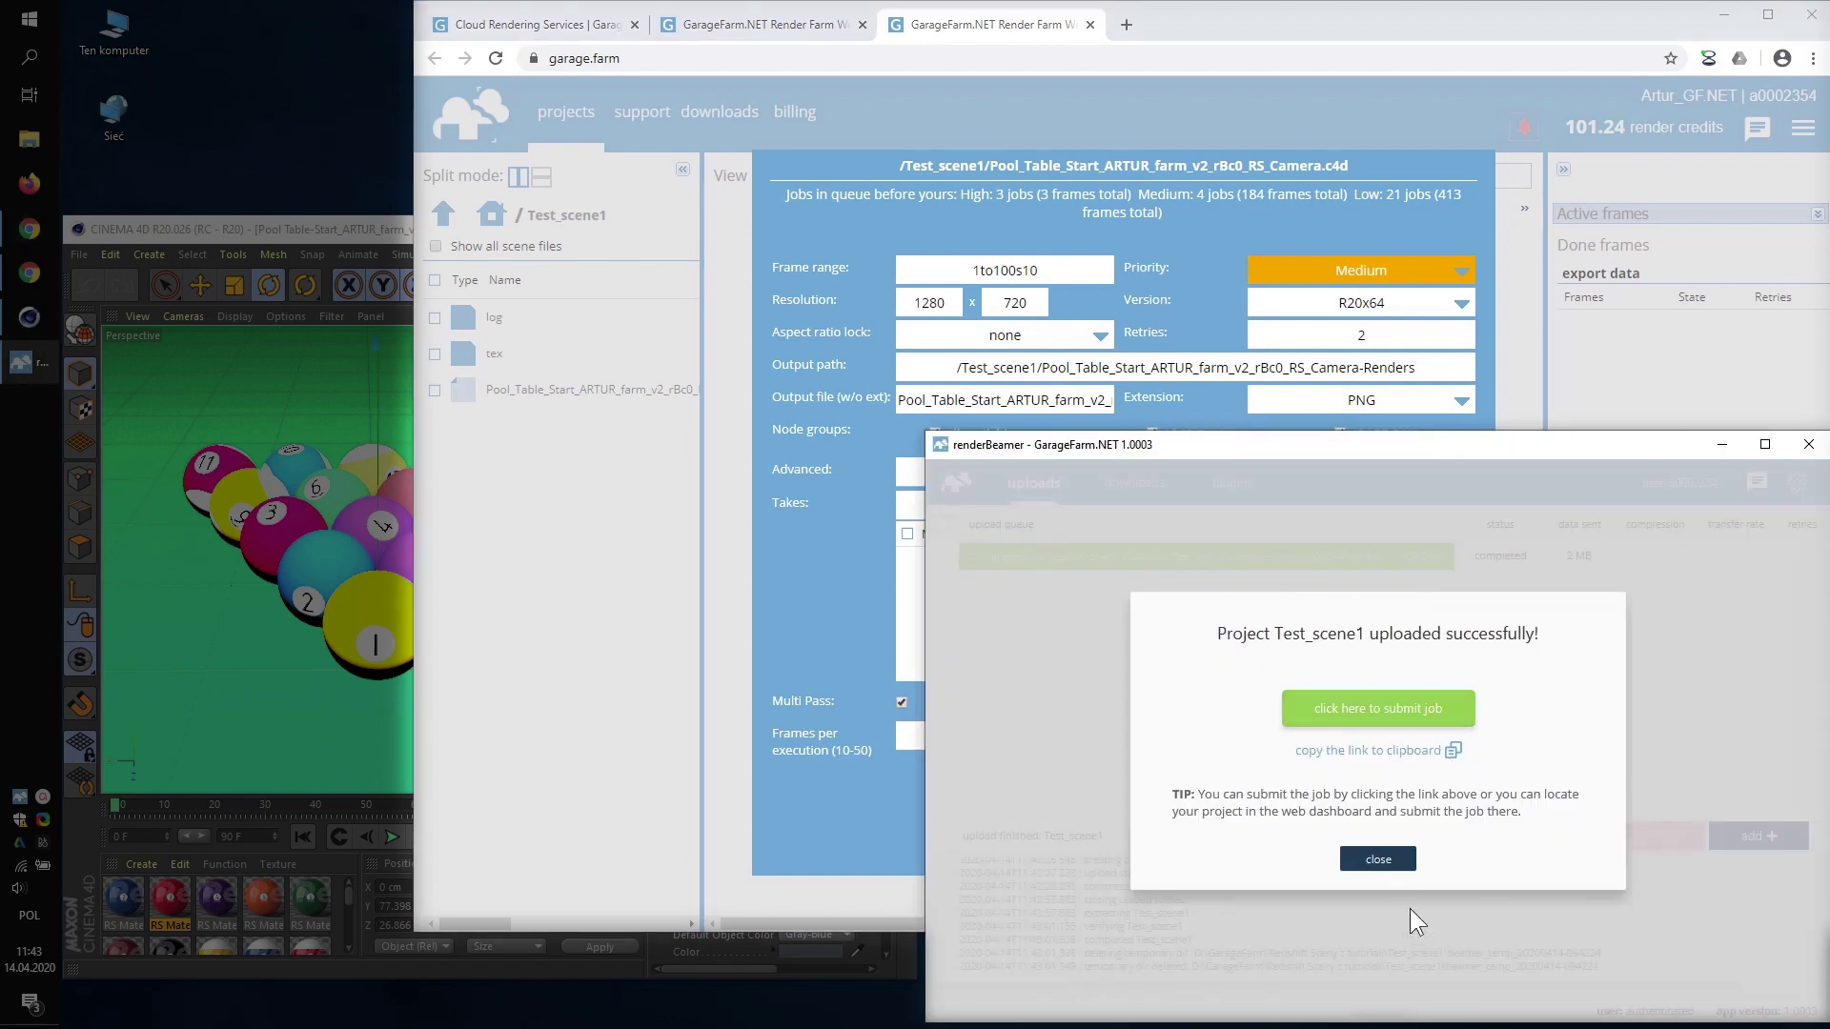
click(1384, 861)
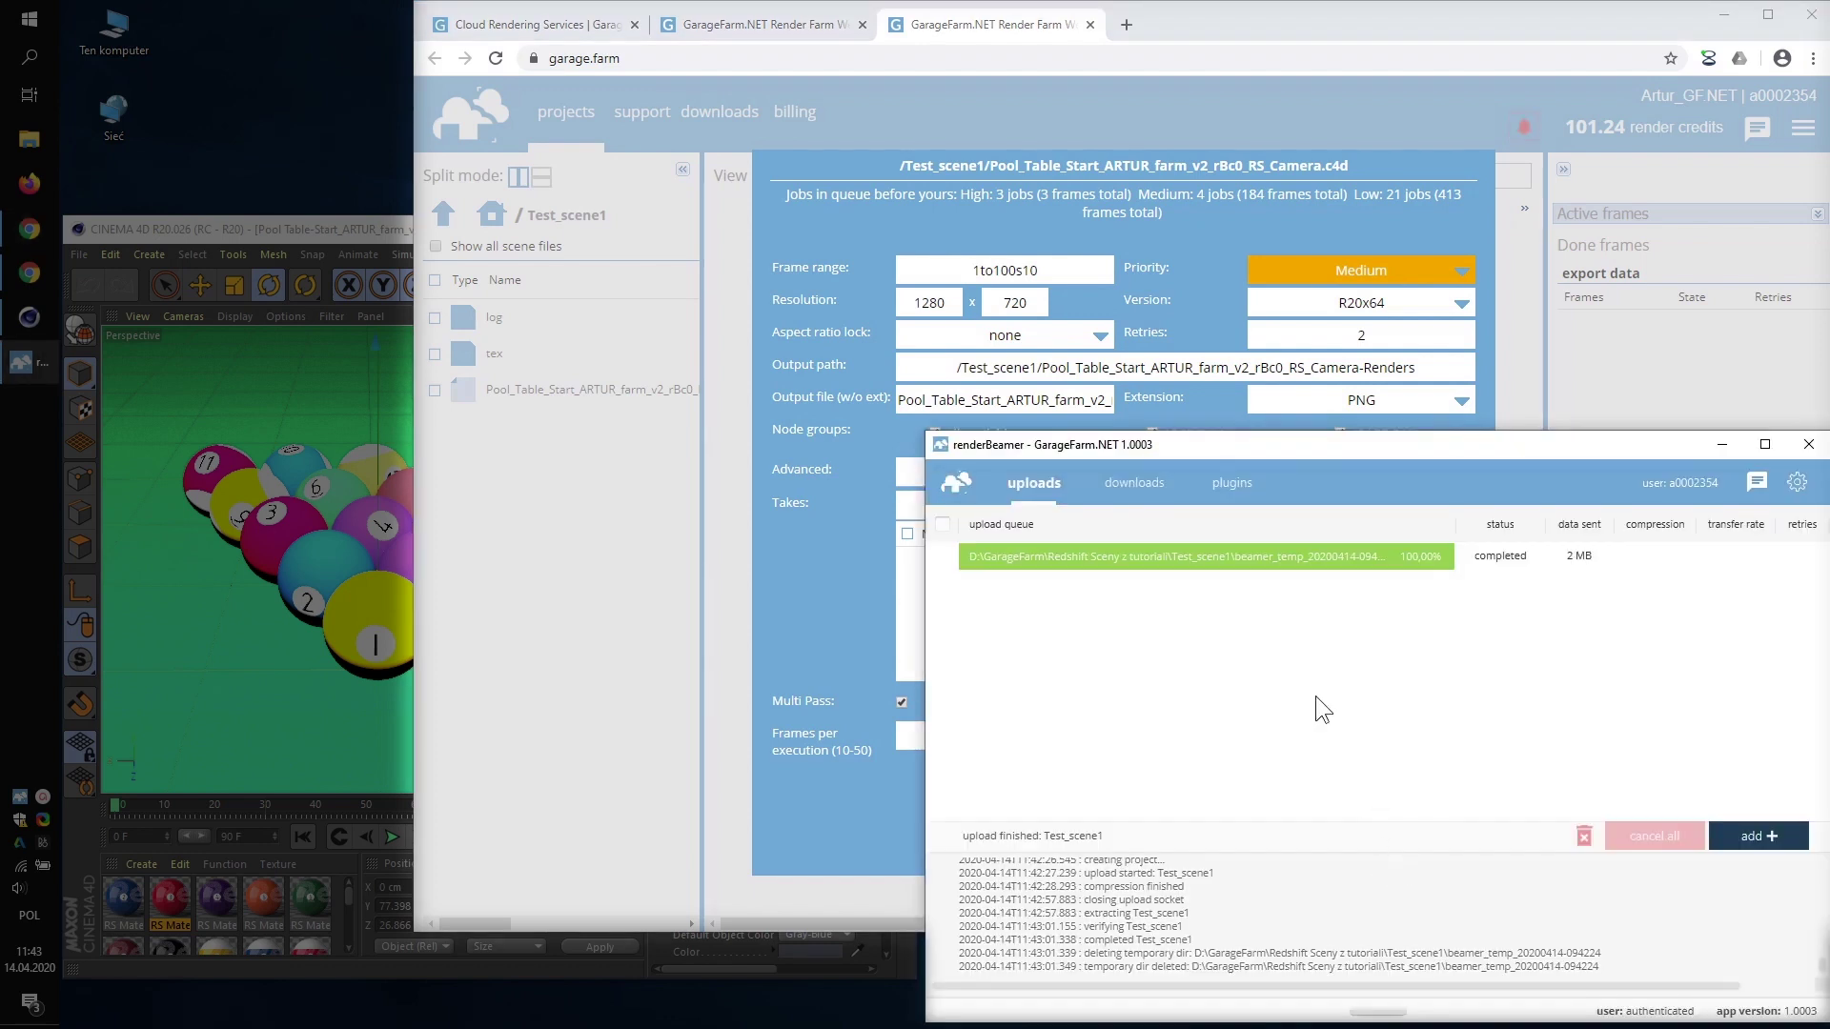
click(1295, 14)
click(1160, 861)
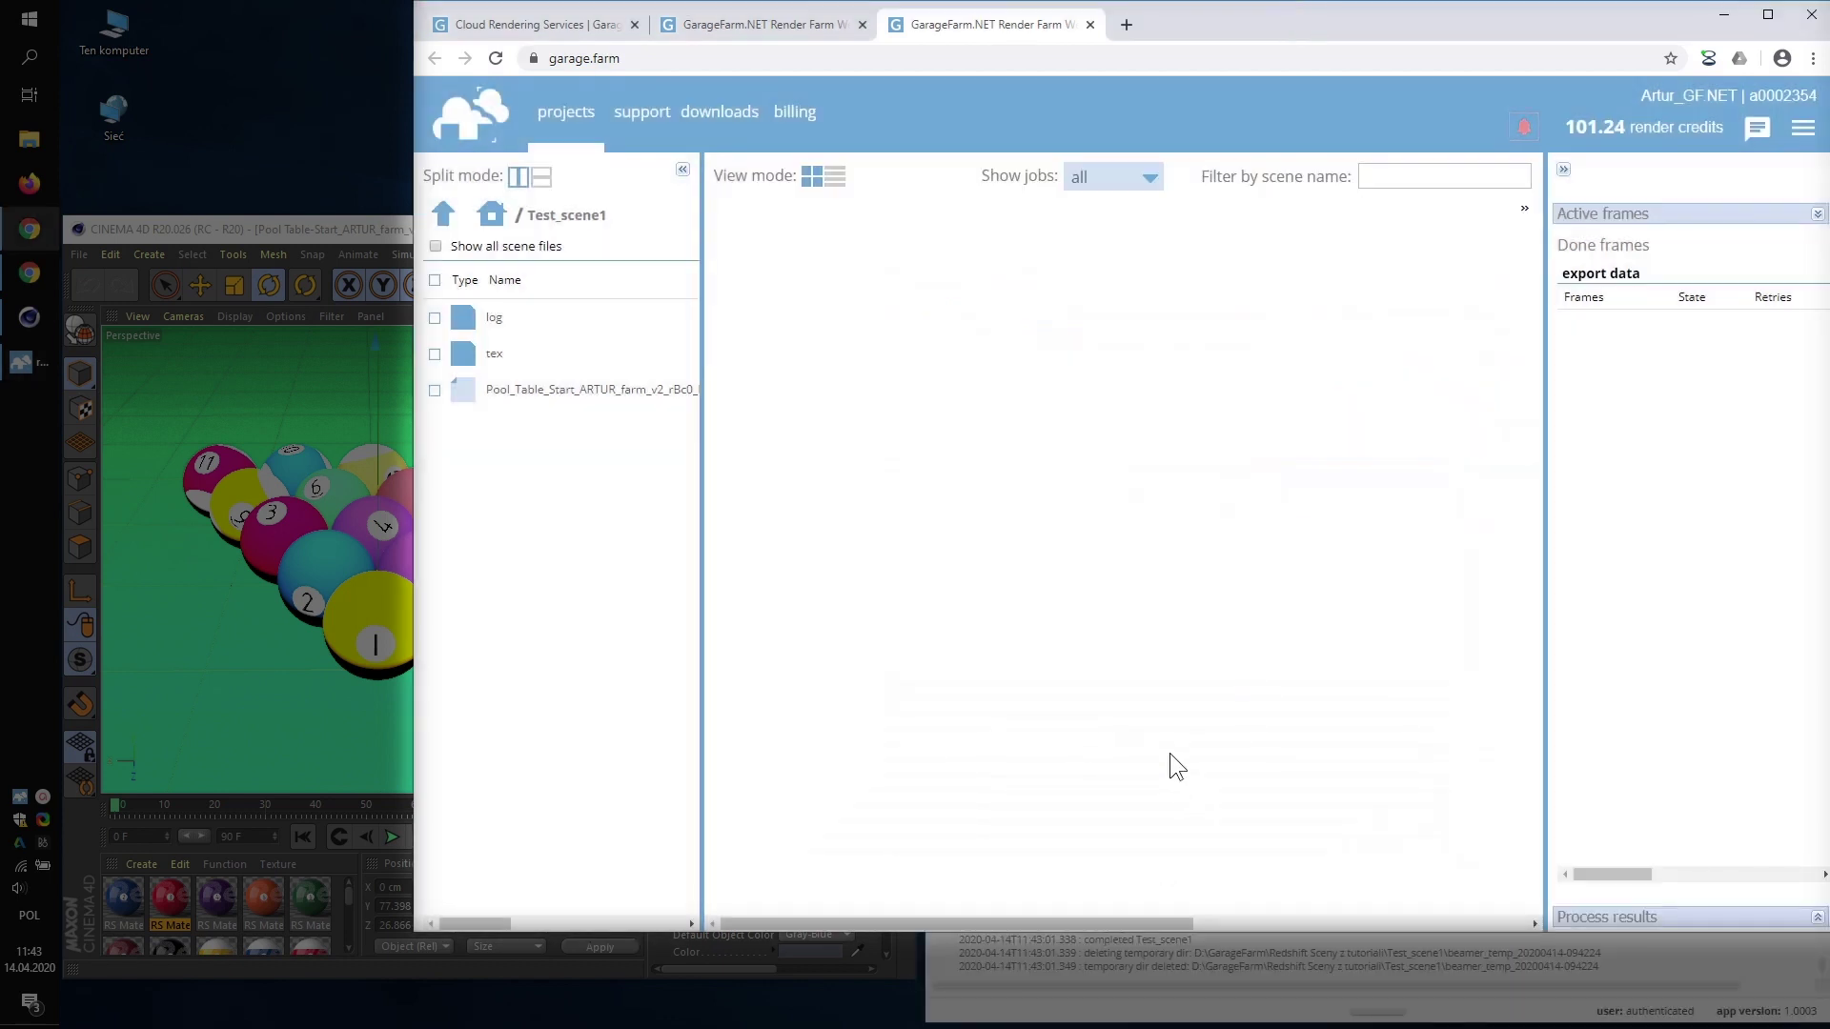
Open job settings for Pool_Table_Start_ARTUR_farm_v2_rBc0_RS_Camera.c4d in the Test_scene1 folder
click(443, 215)
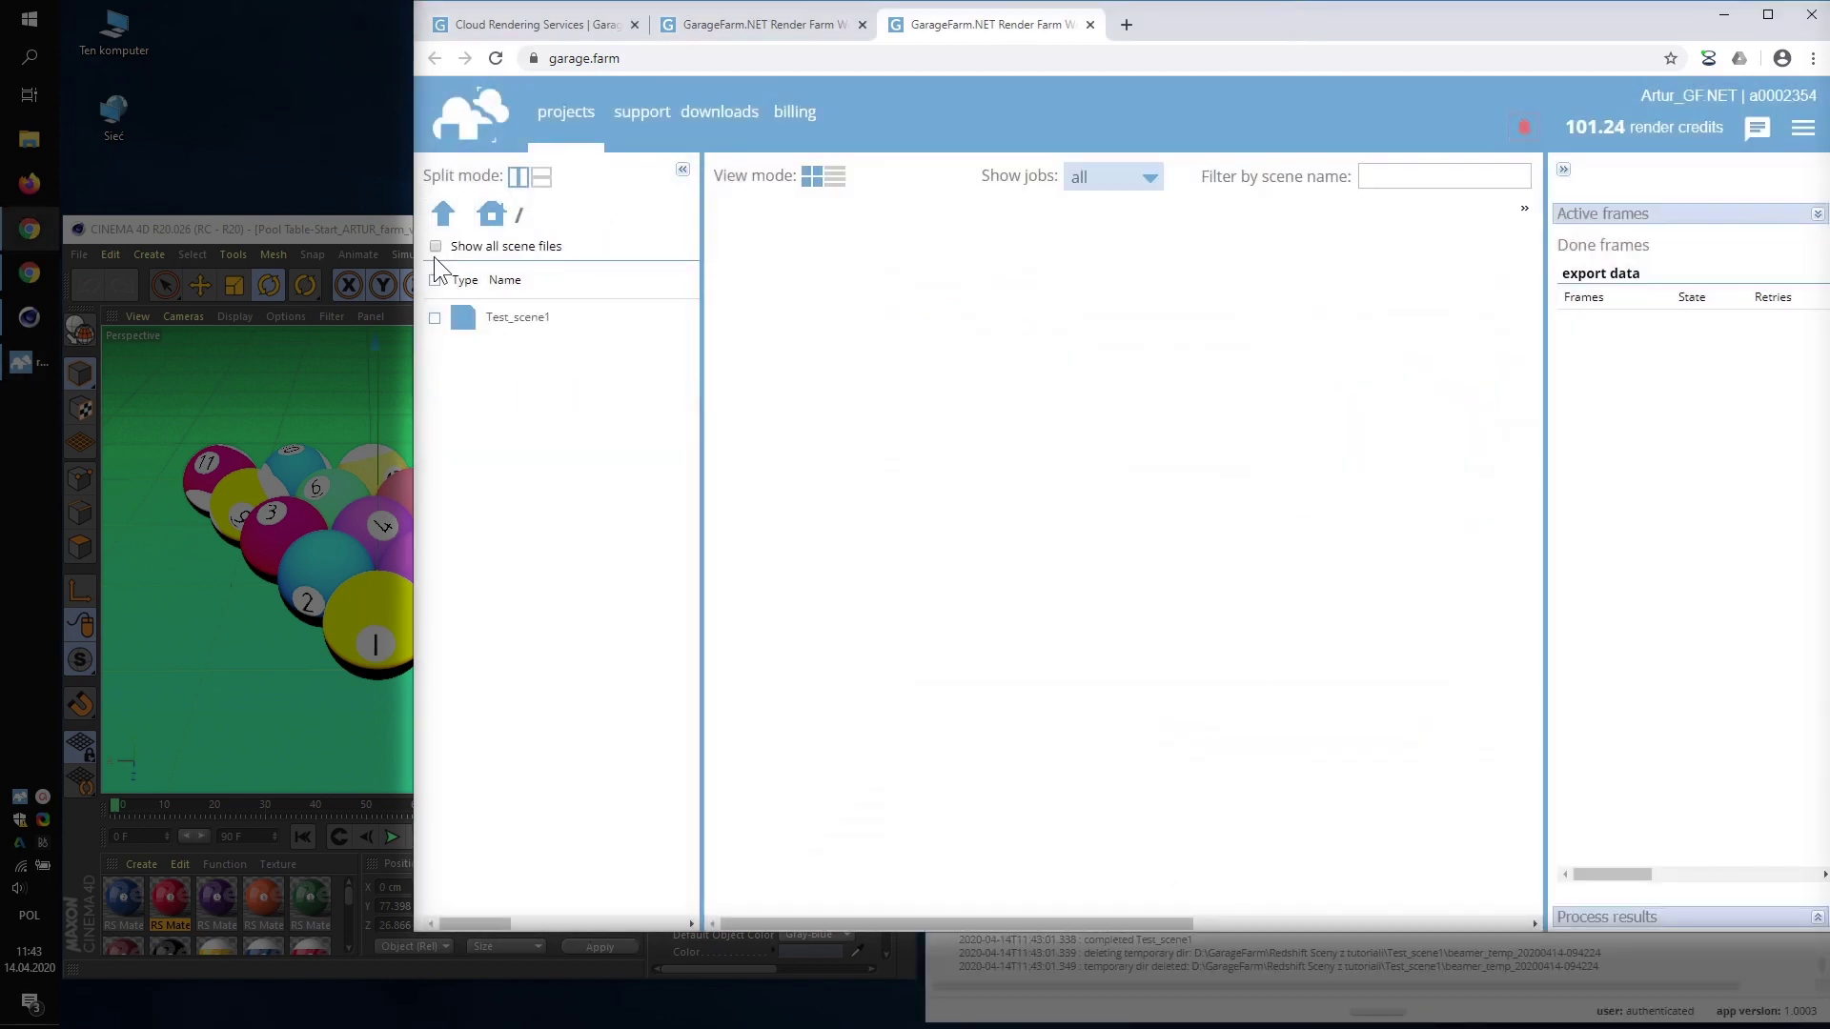
double_click(523, 319)
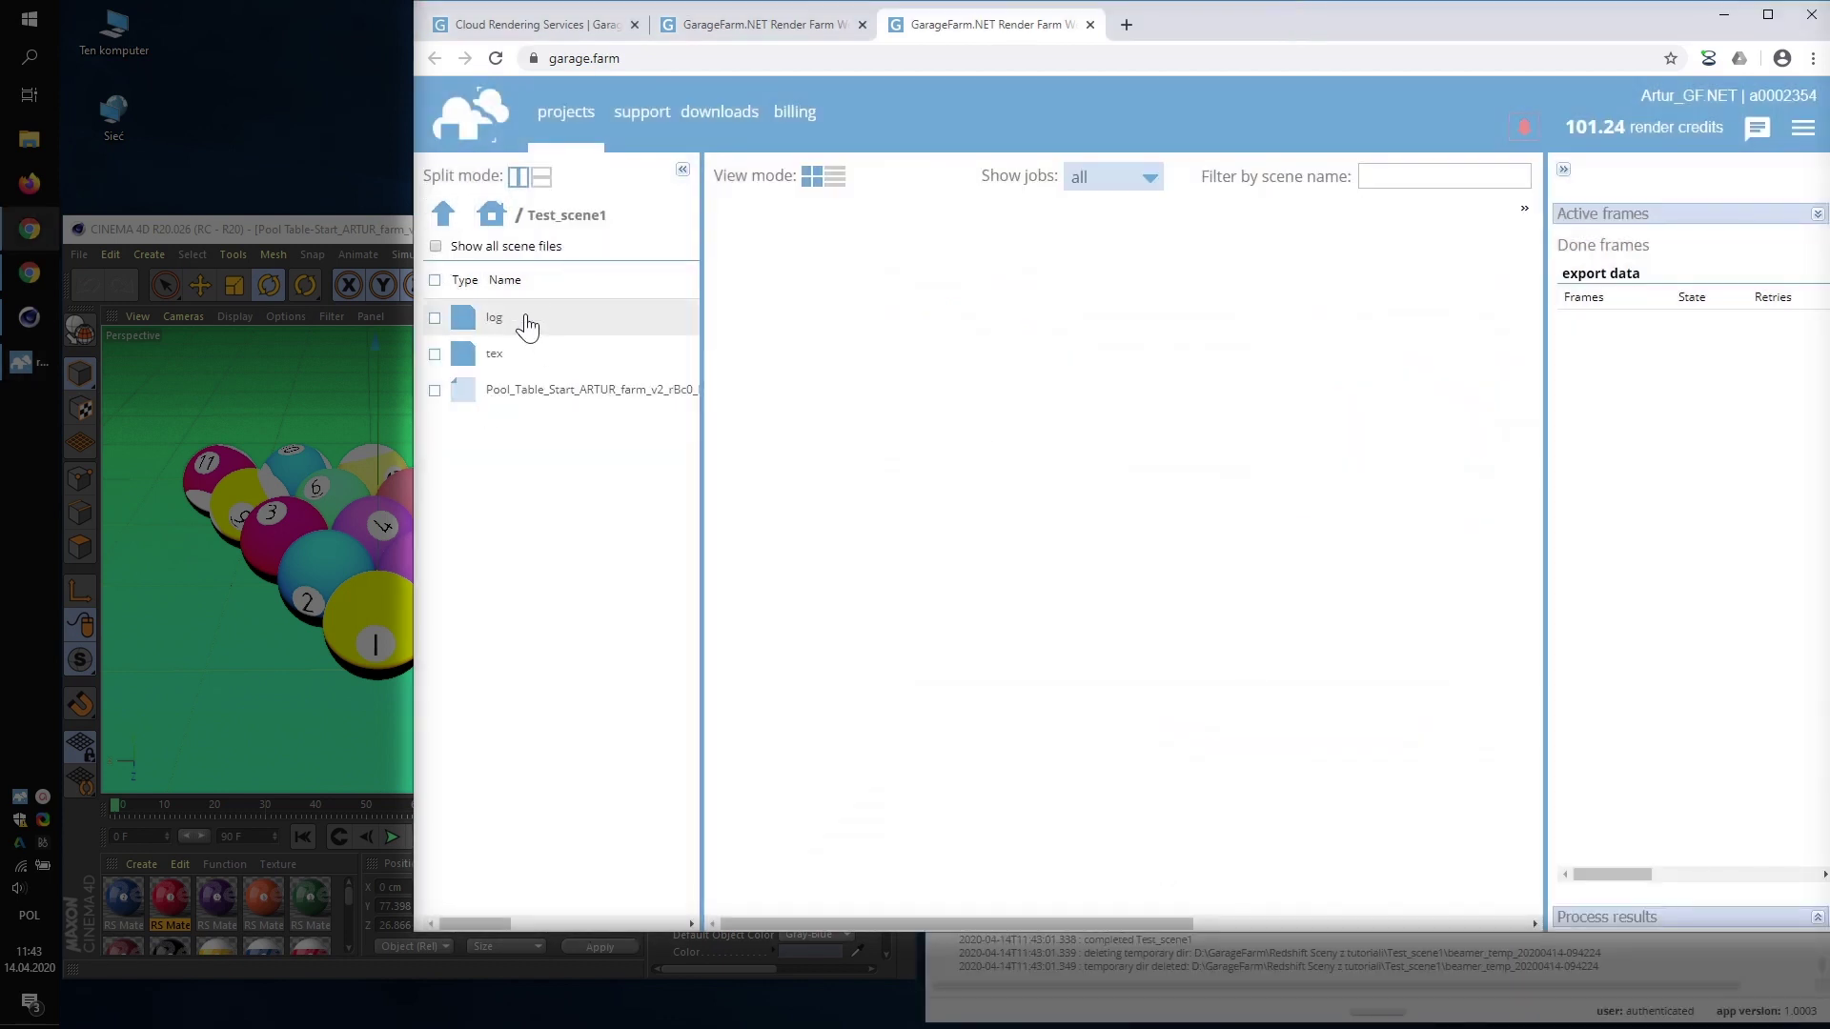
double_click(578, 396)
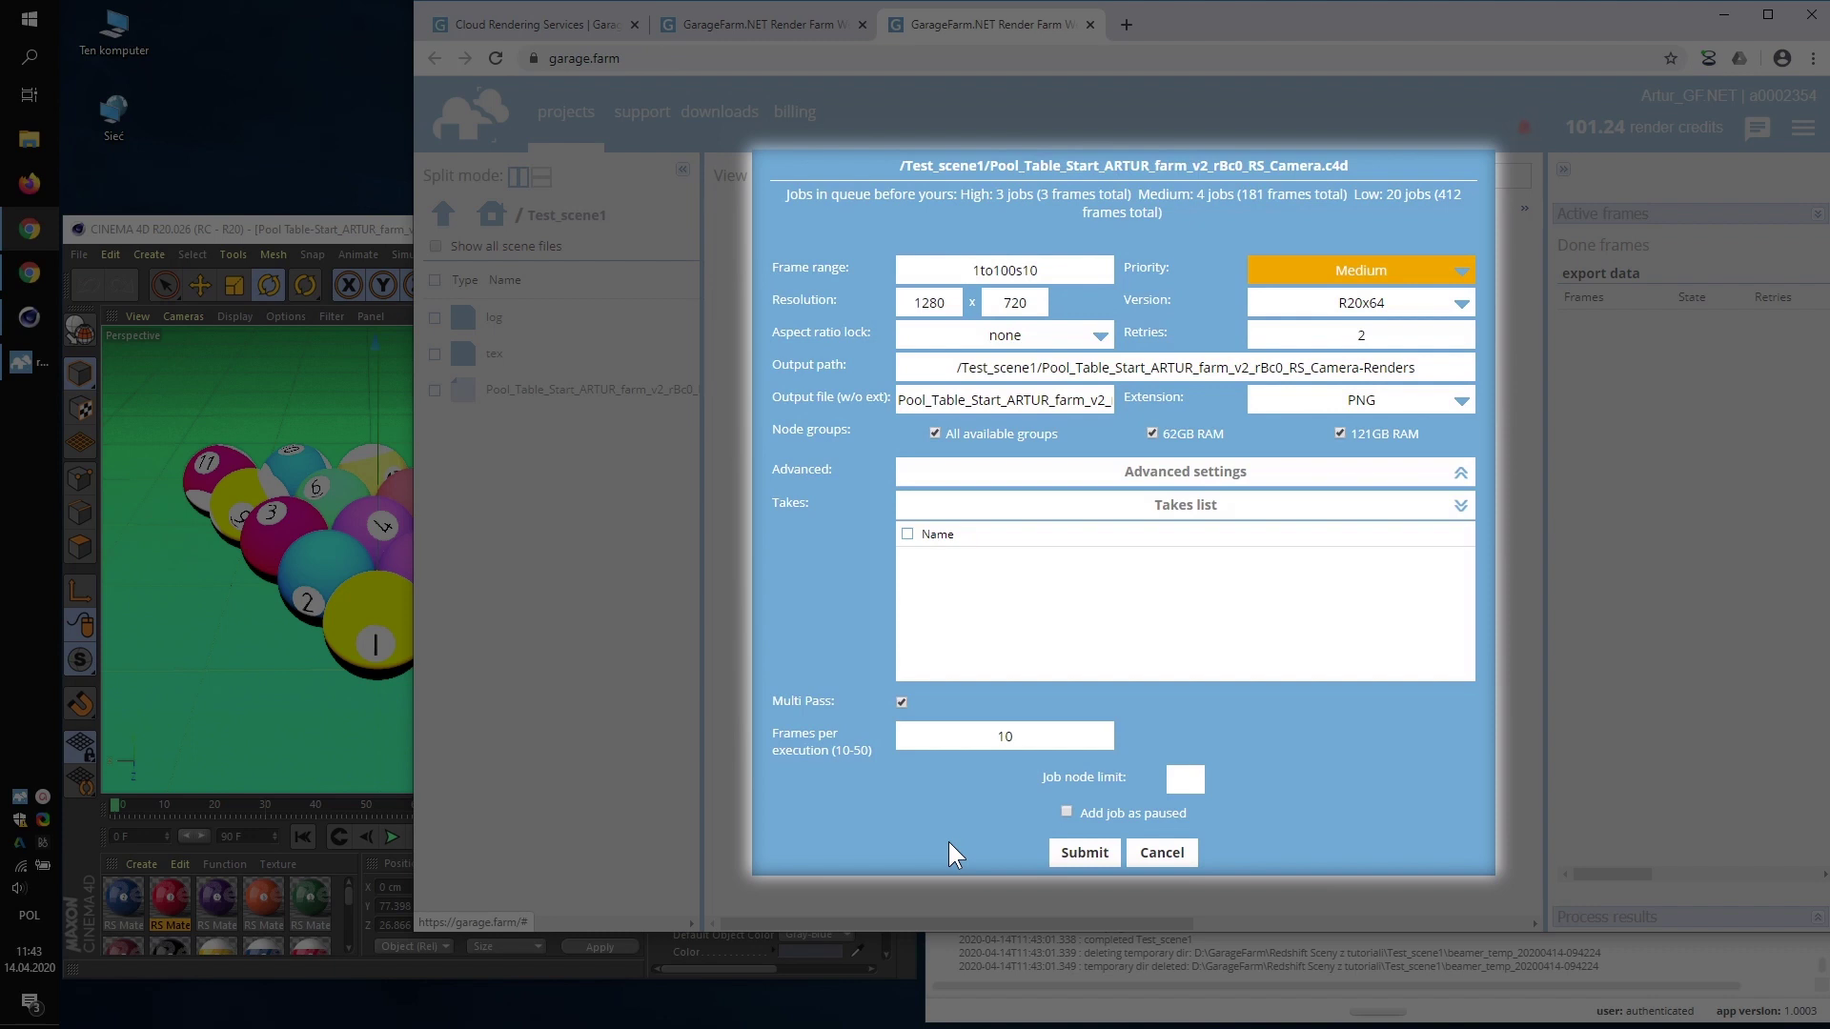
double_click(1044, 266)
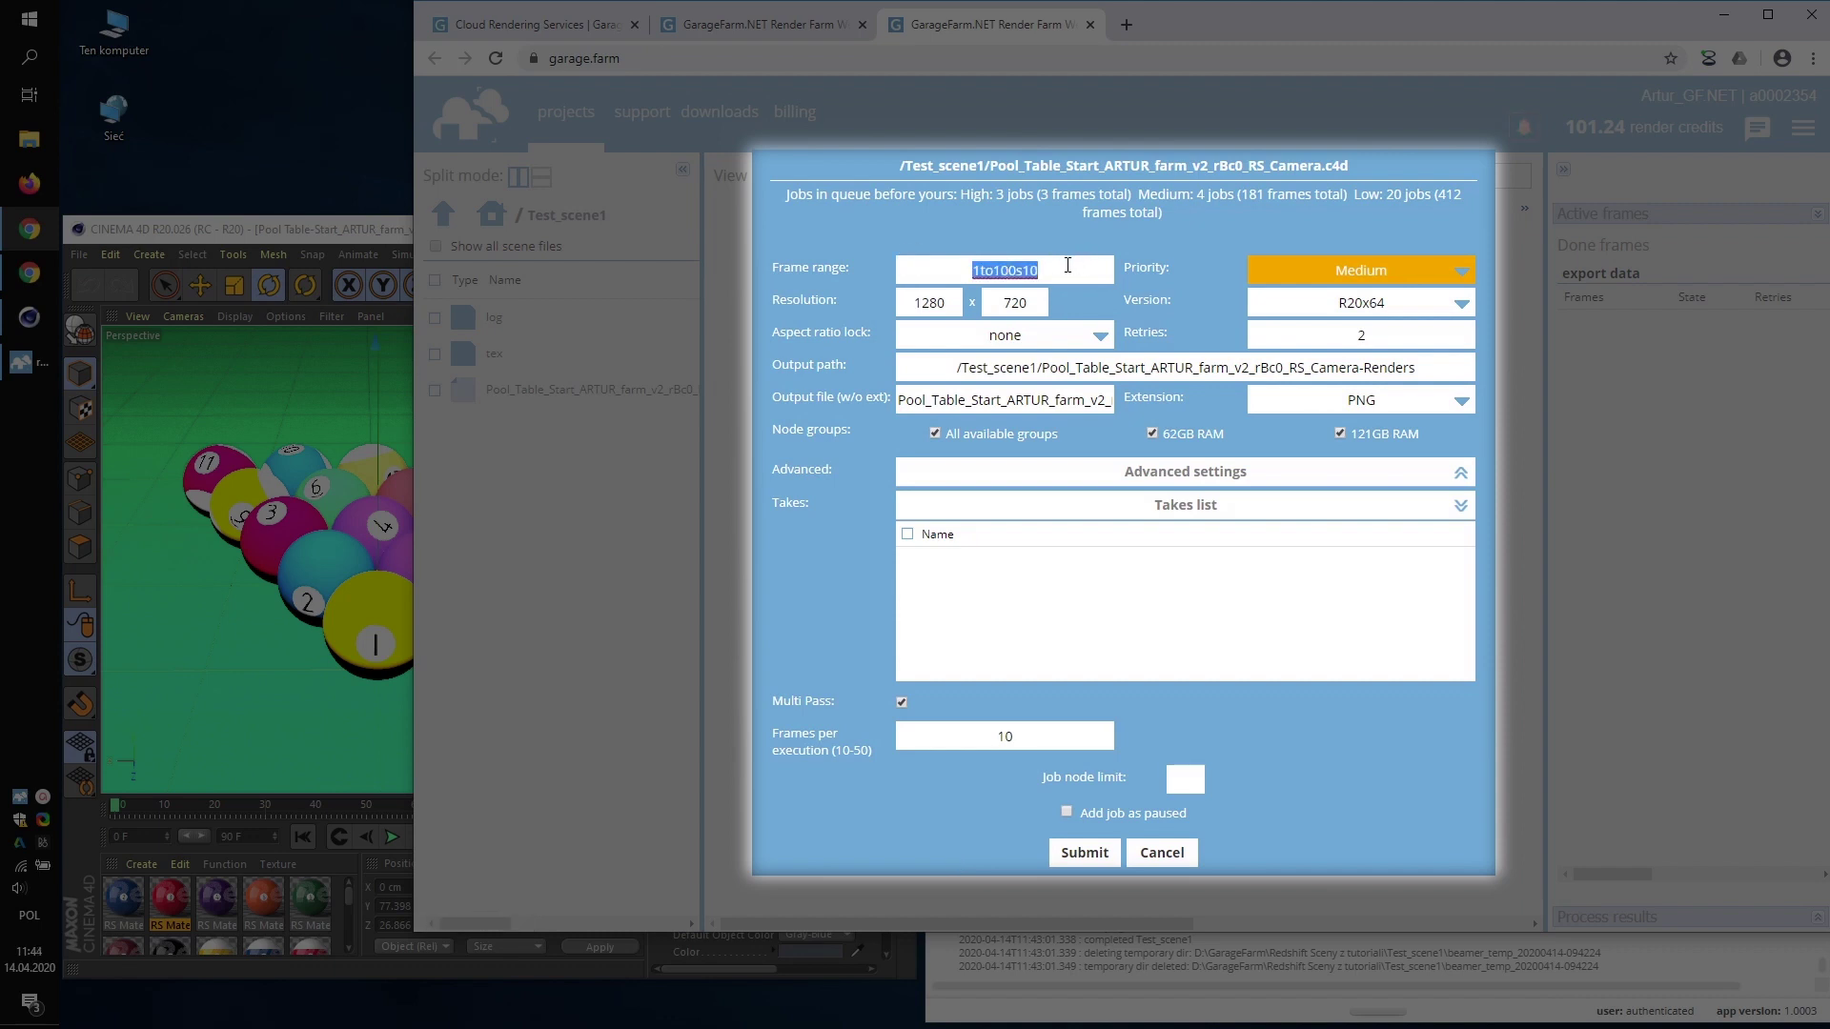
click(1072, 266)
double_click(938, 303)
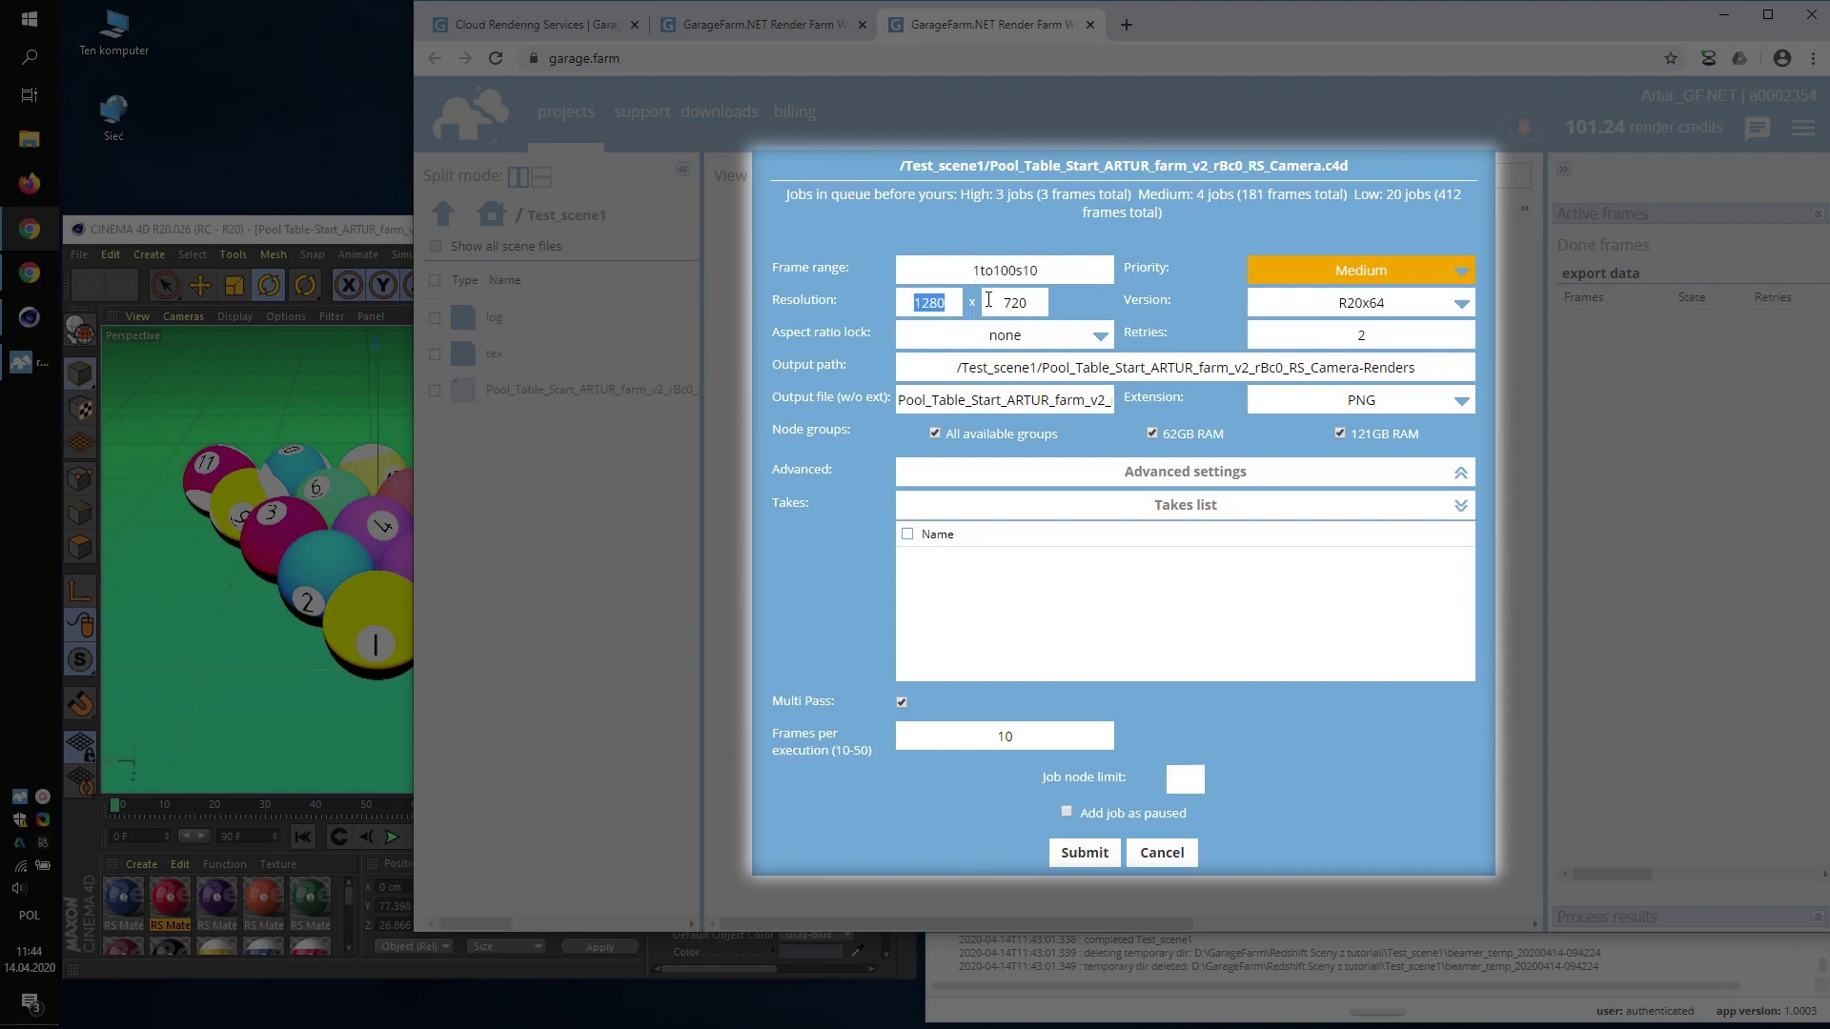
click(1434, 283)
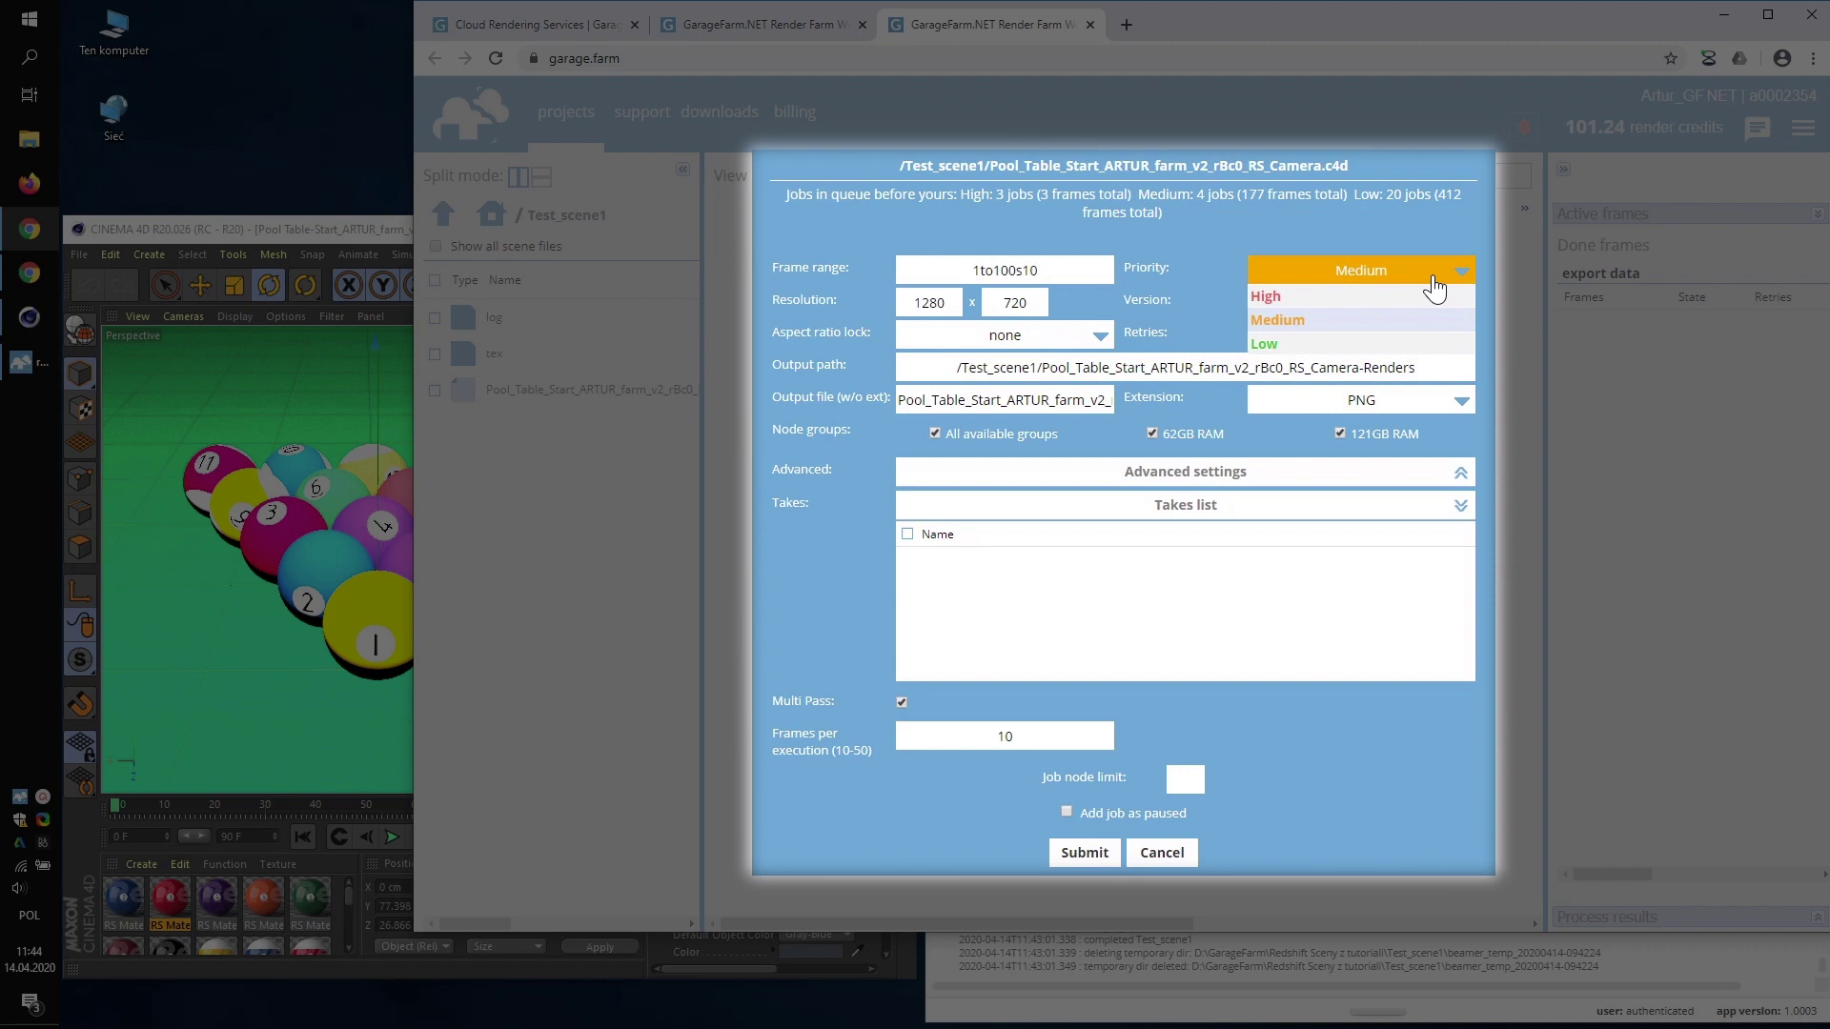
click(1364, 325)
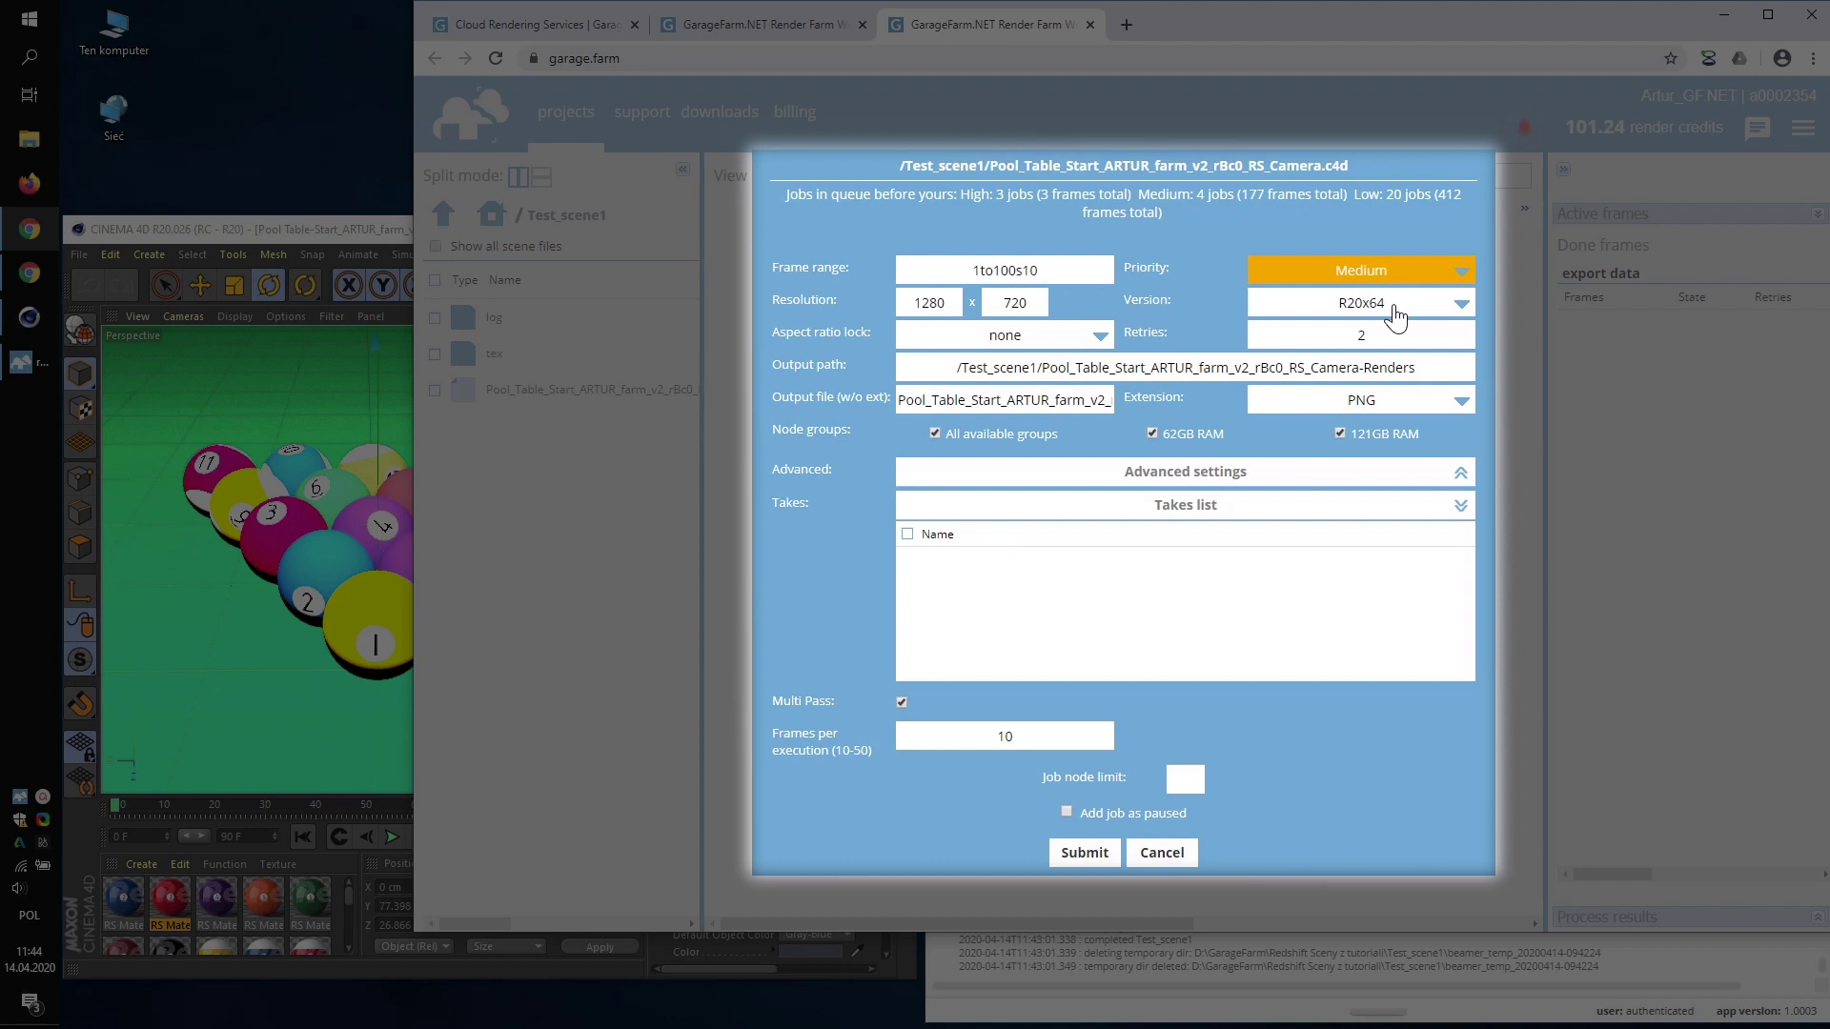
click(1397, 317)
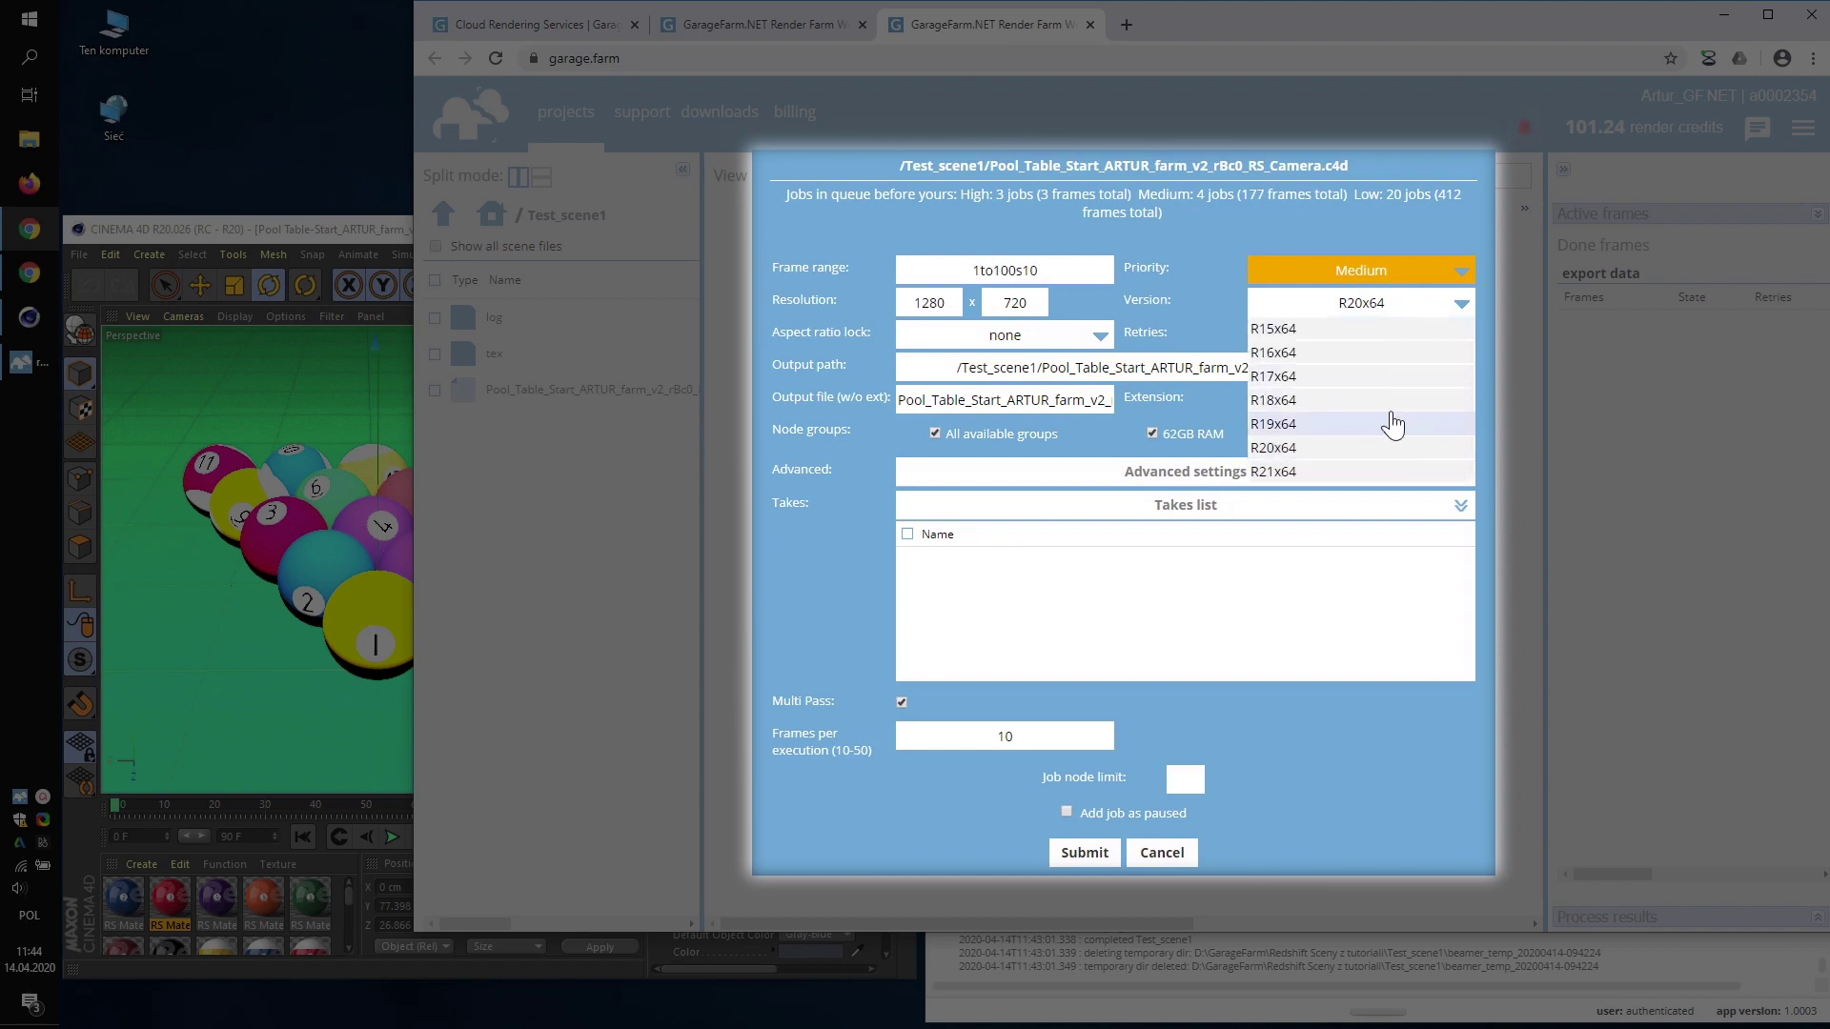
click(1394, 315)
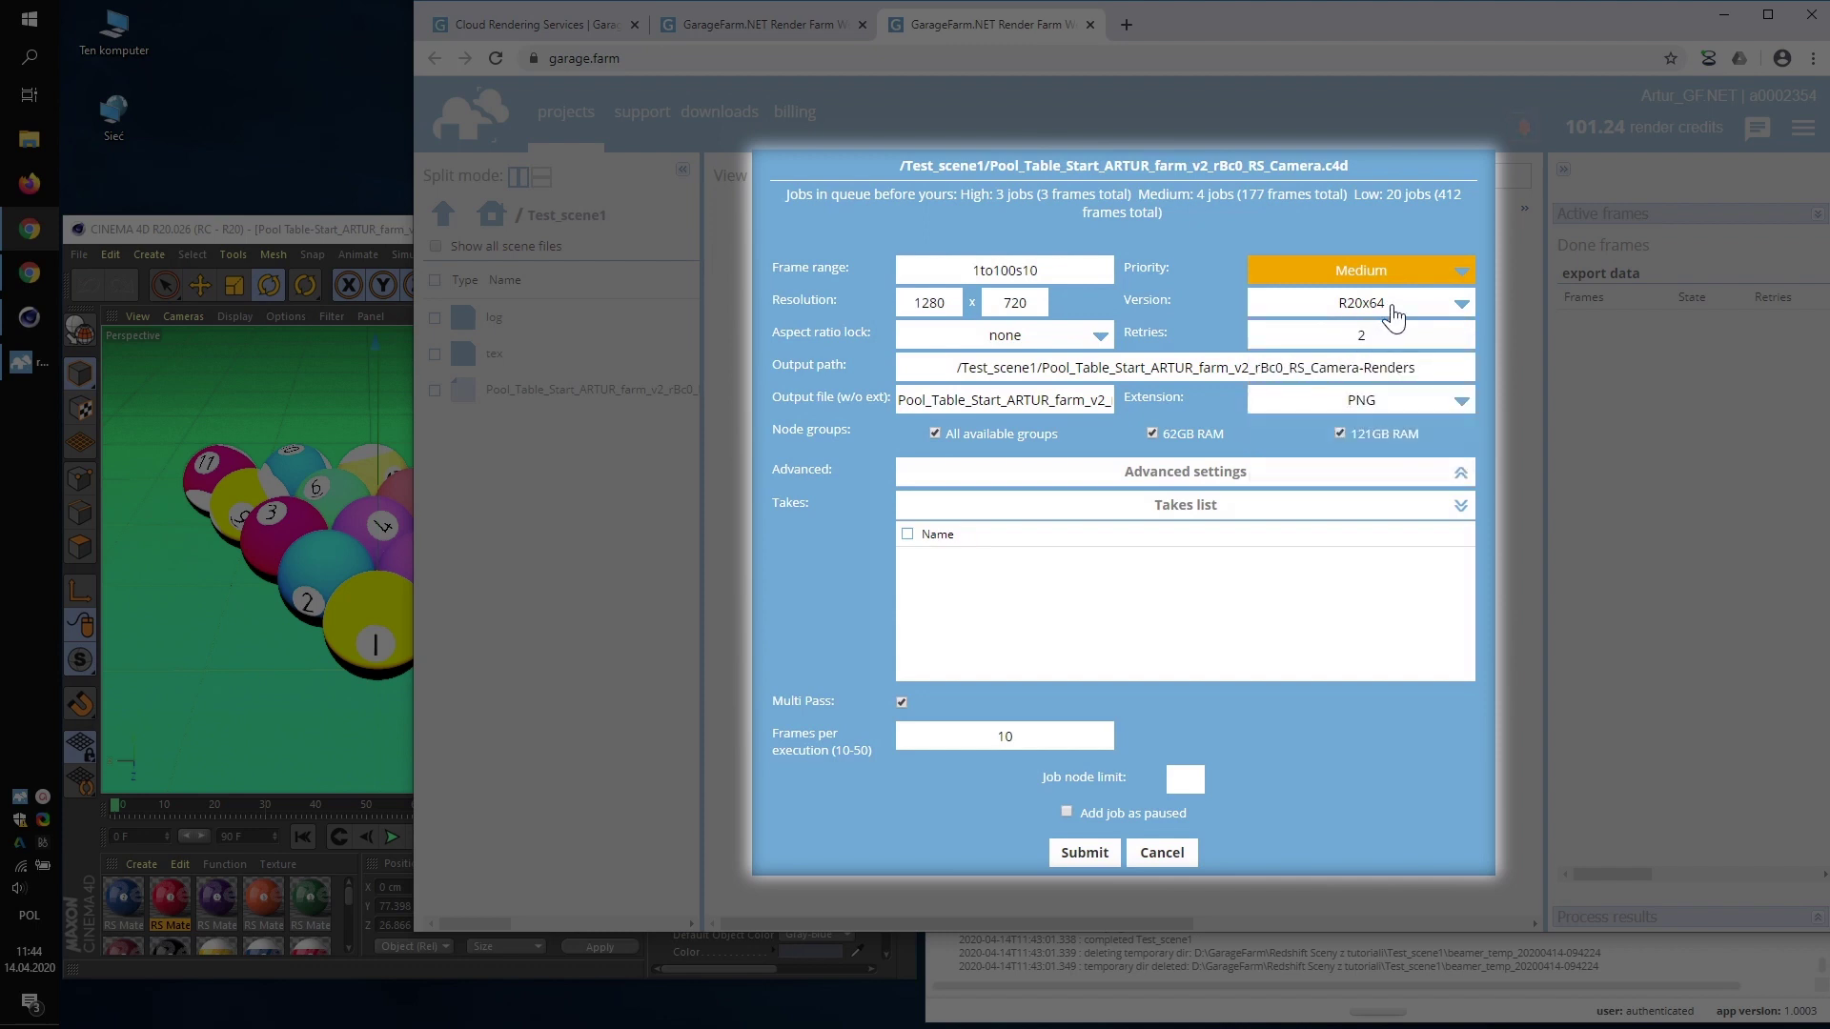
click(1414, 400)
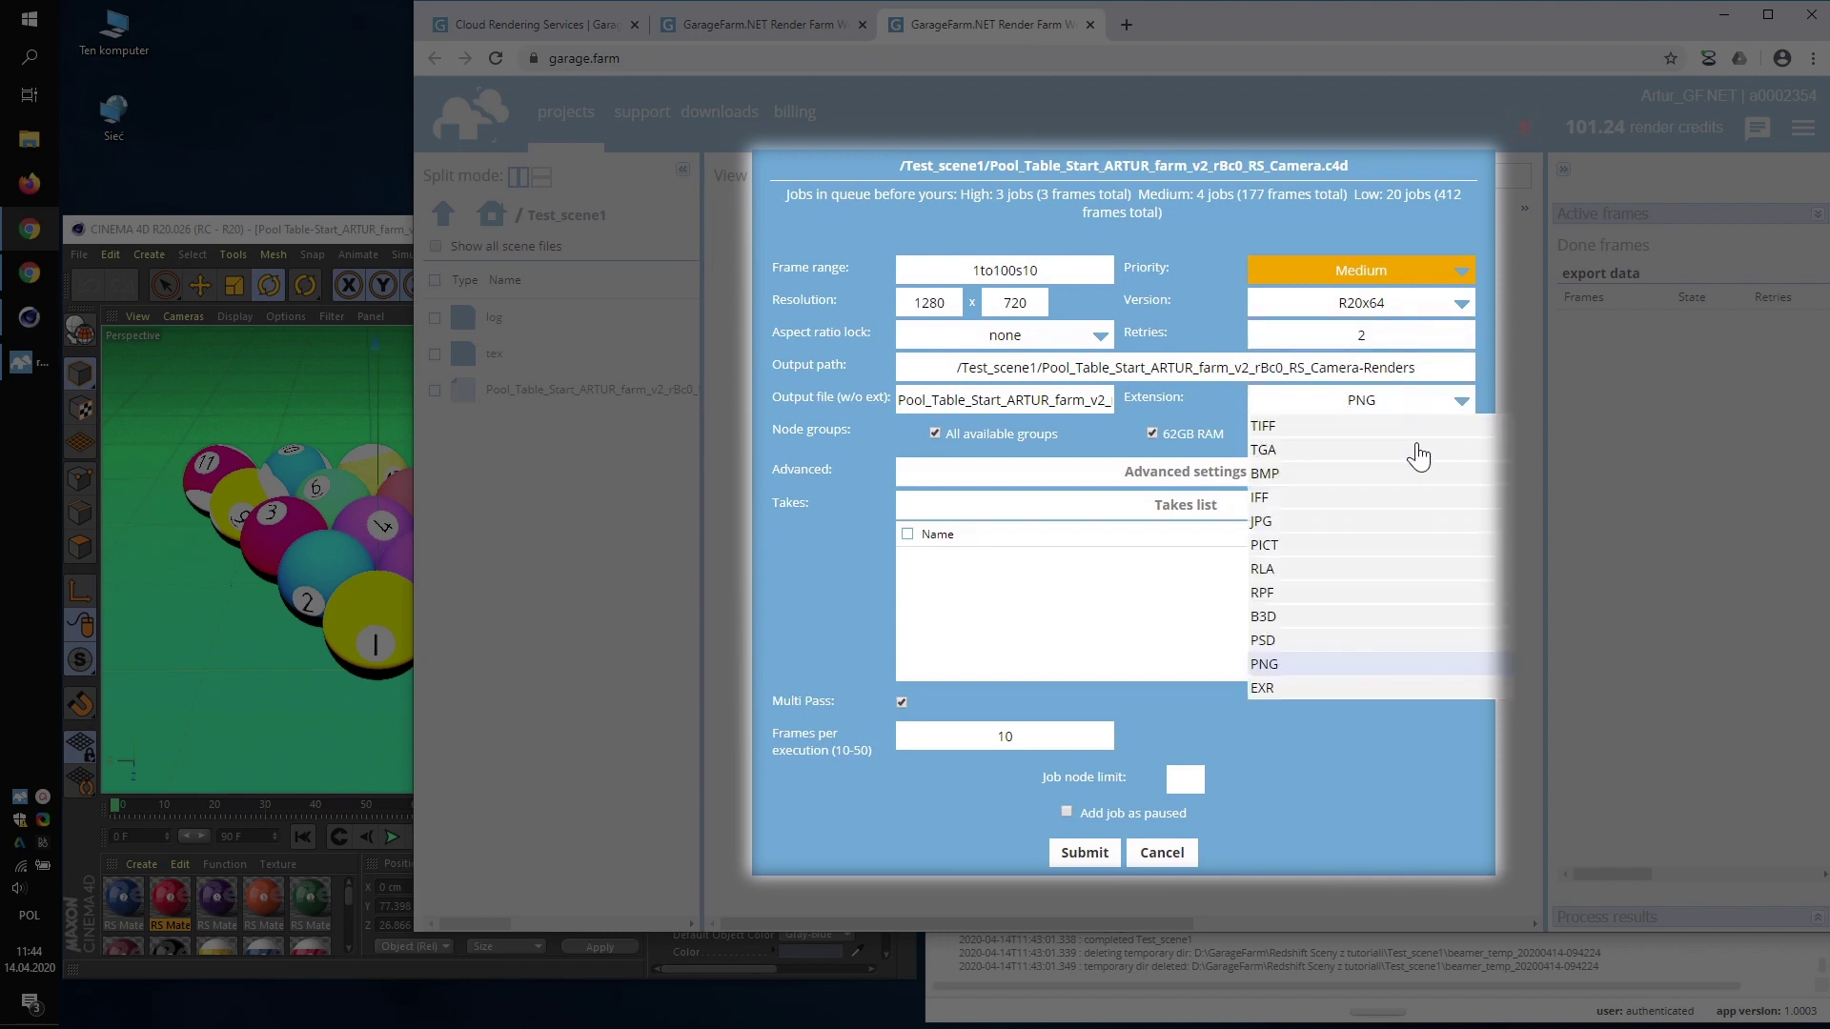
click(1390, 408)
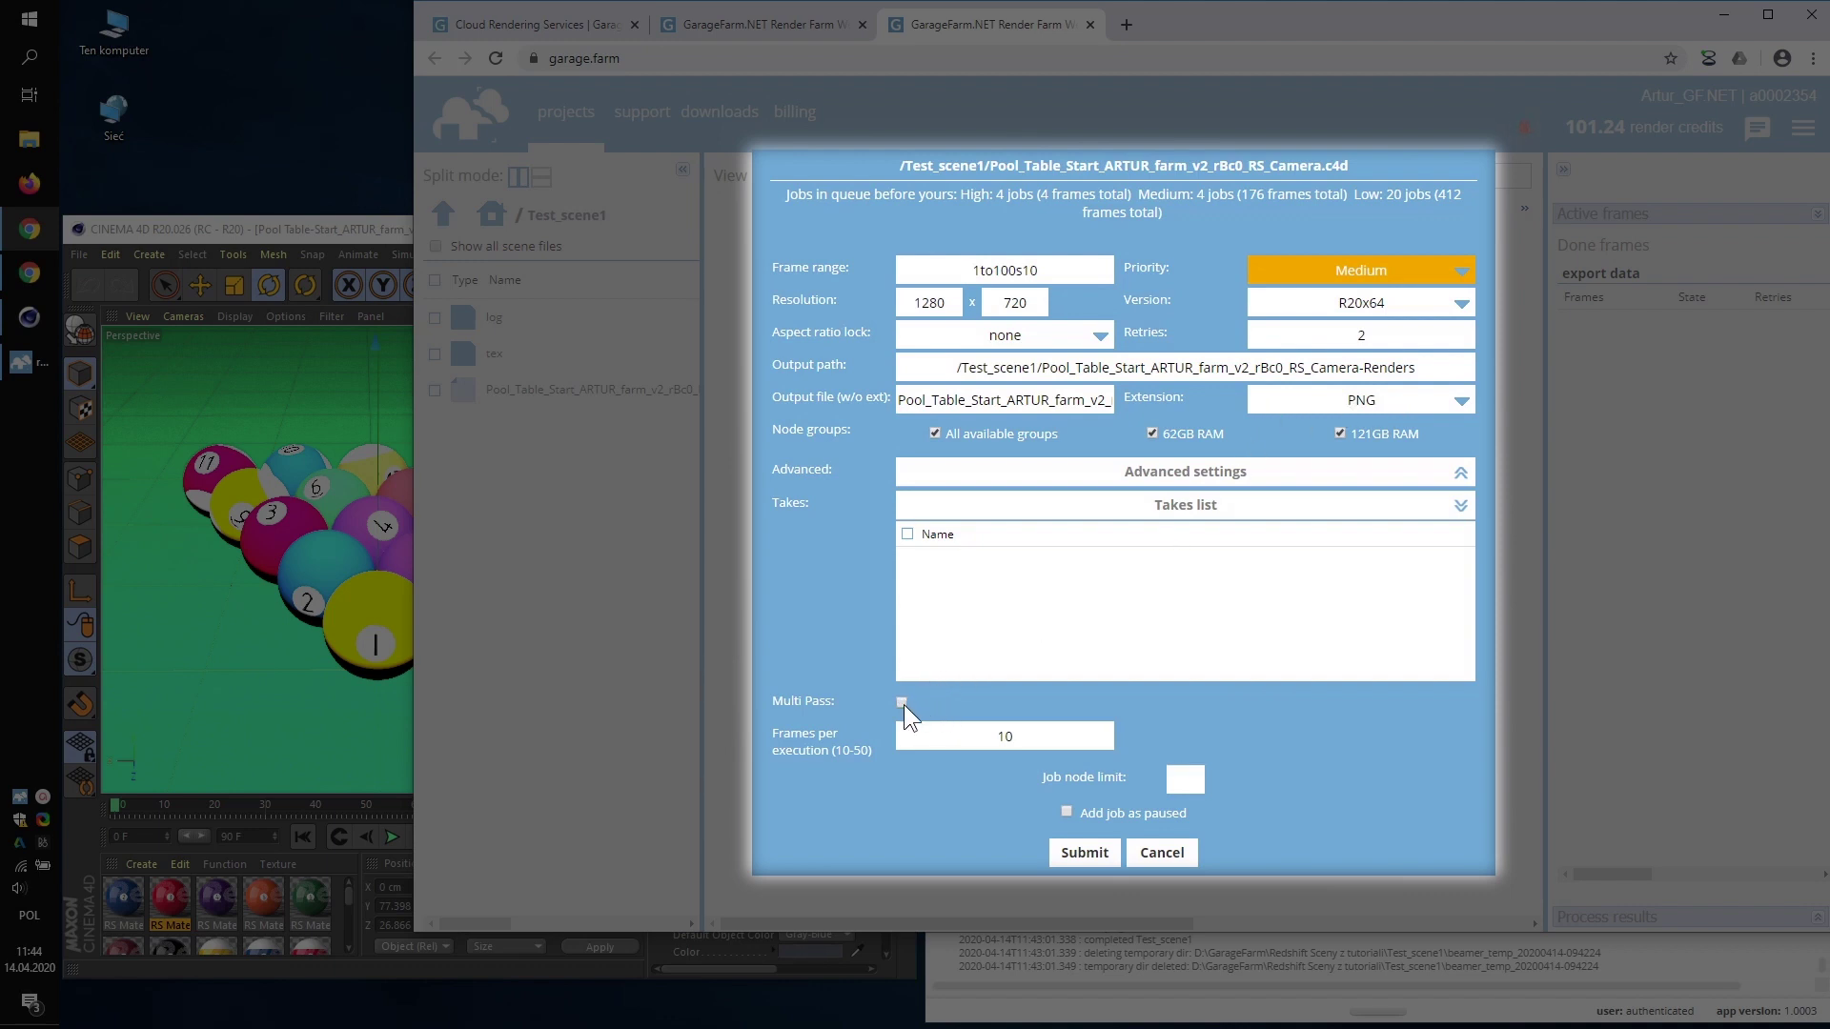
drag(1033, 728, 968, 728)
click(1018, 734)
double_click(1006, 735)
click(1061, 740)
text(0)
key(BackSpace)
key(BackSpace)
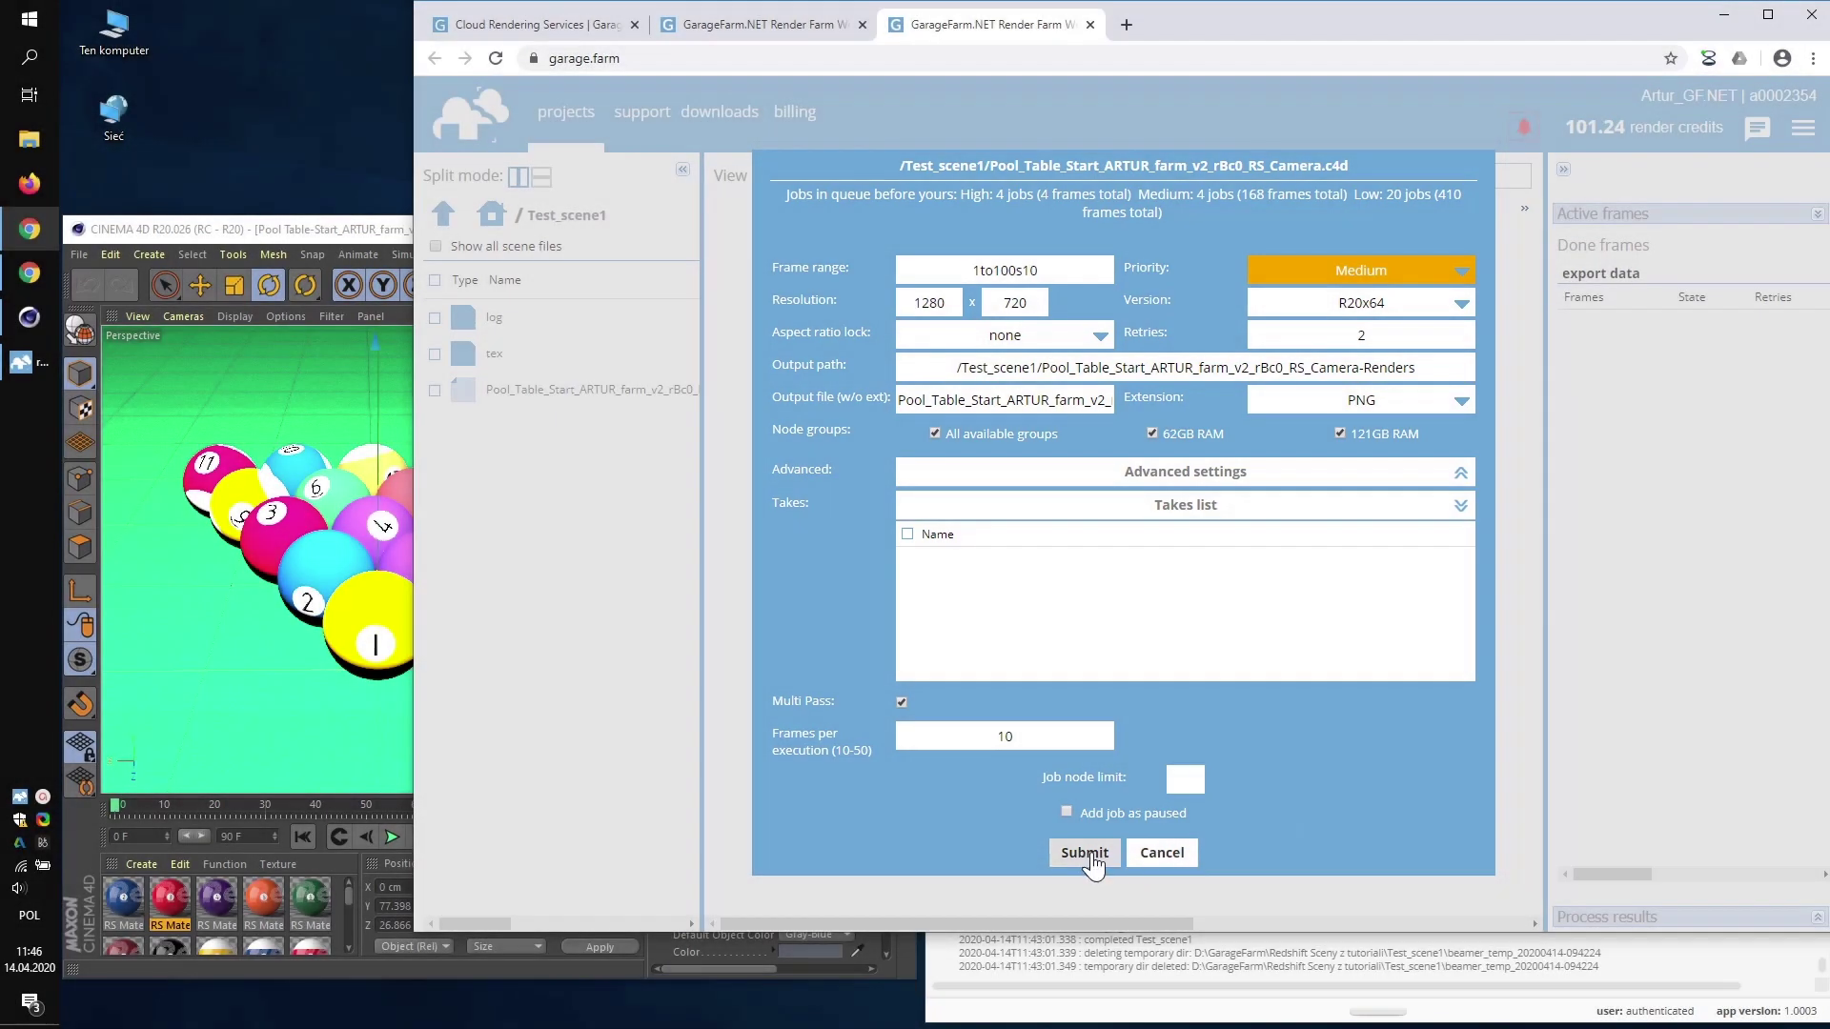
Submit the pool-table job, view jobs as a list, and open the downloaded frames' directory
click(1089, 855)
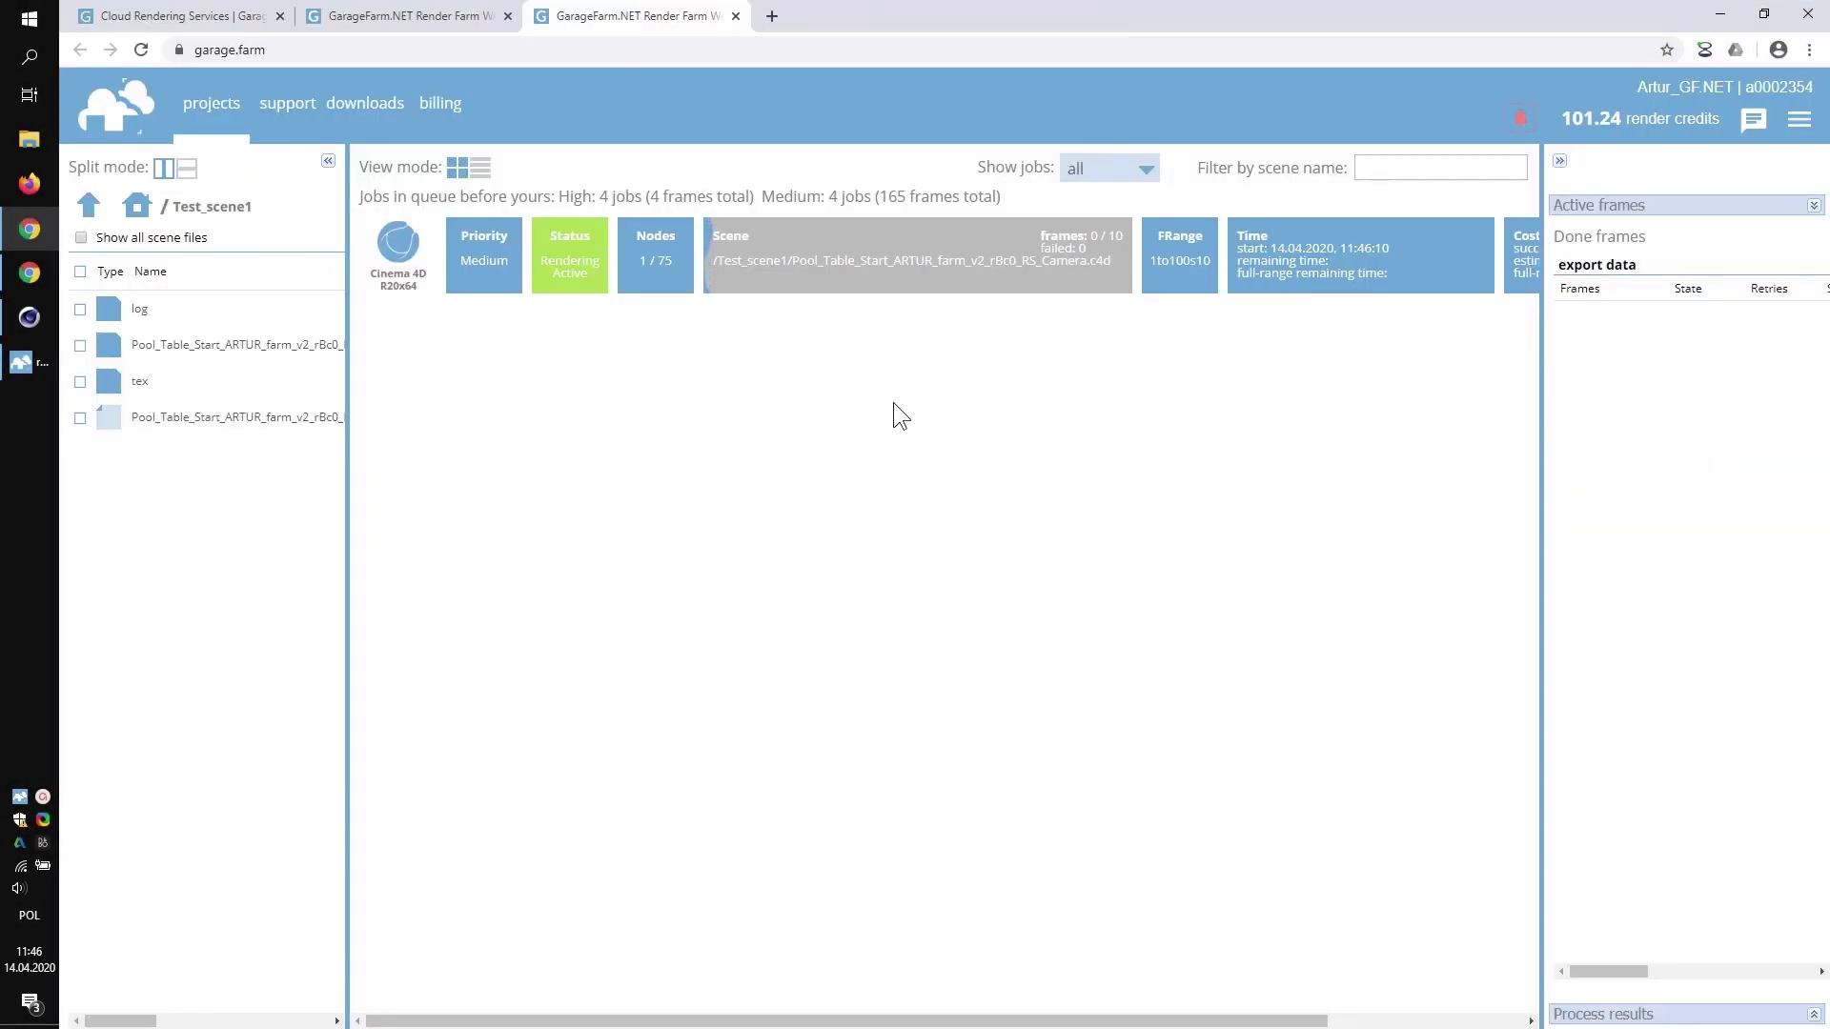
click(328, 163)
click(225, 168)
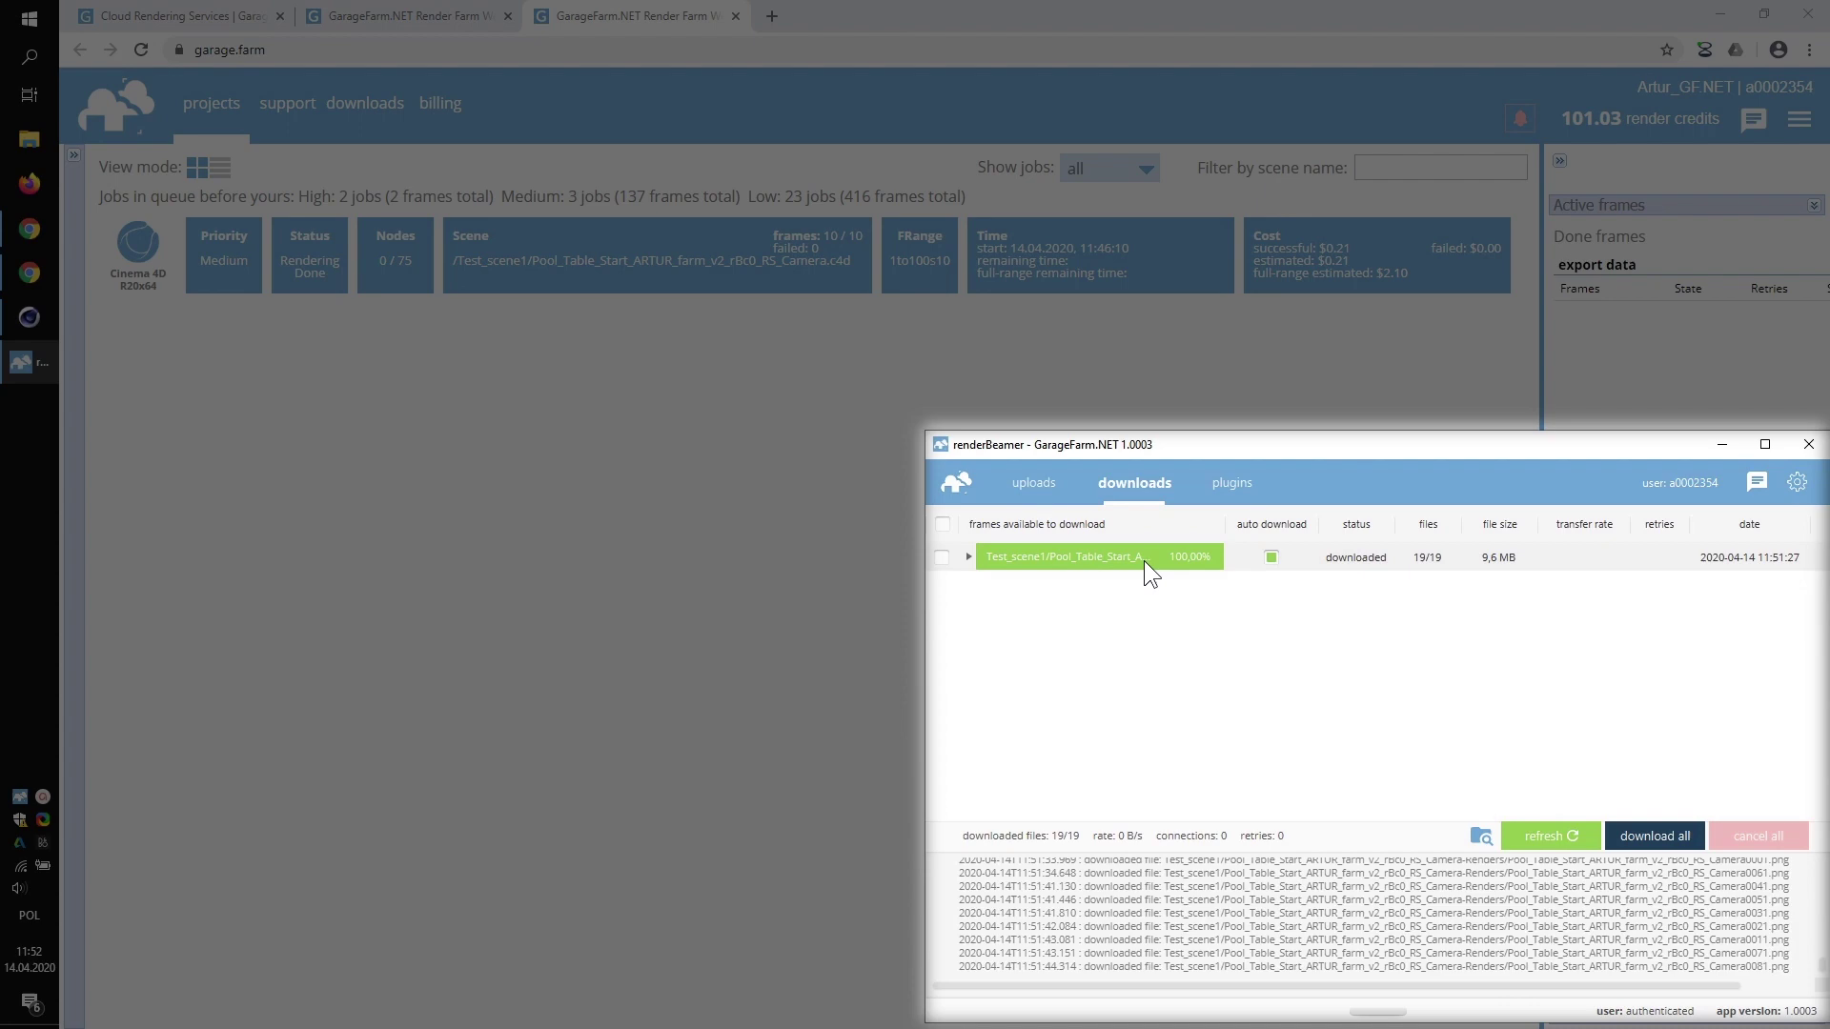
right_click(1143, 561)
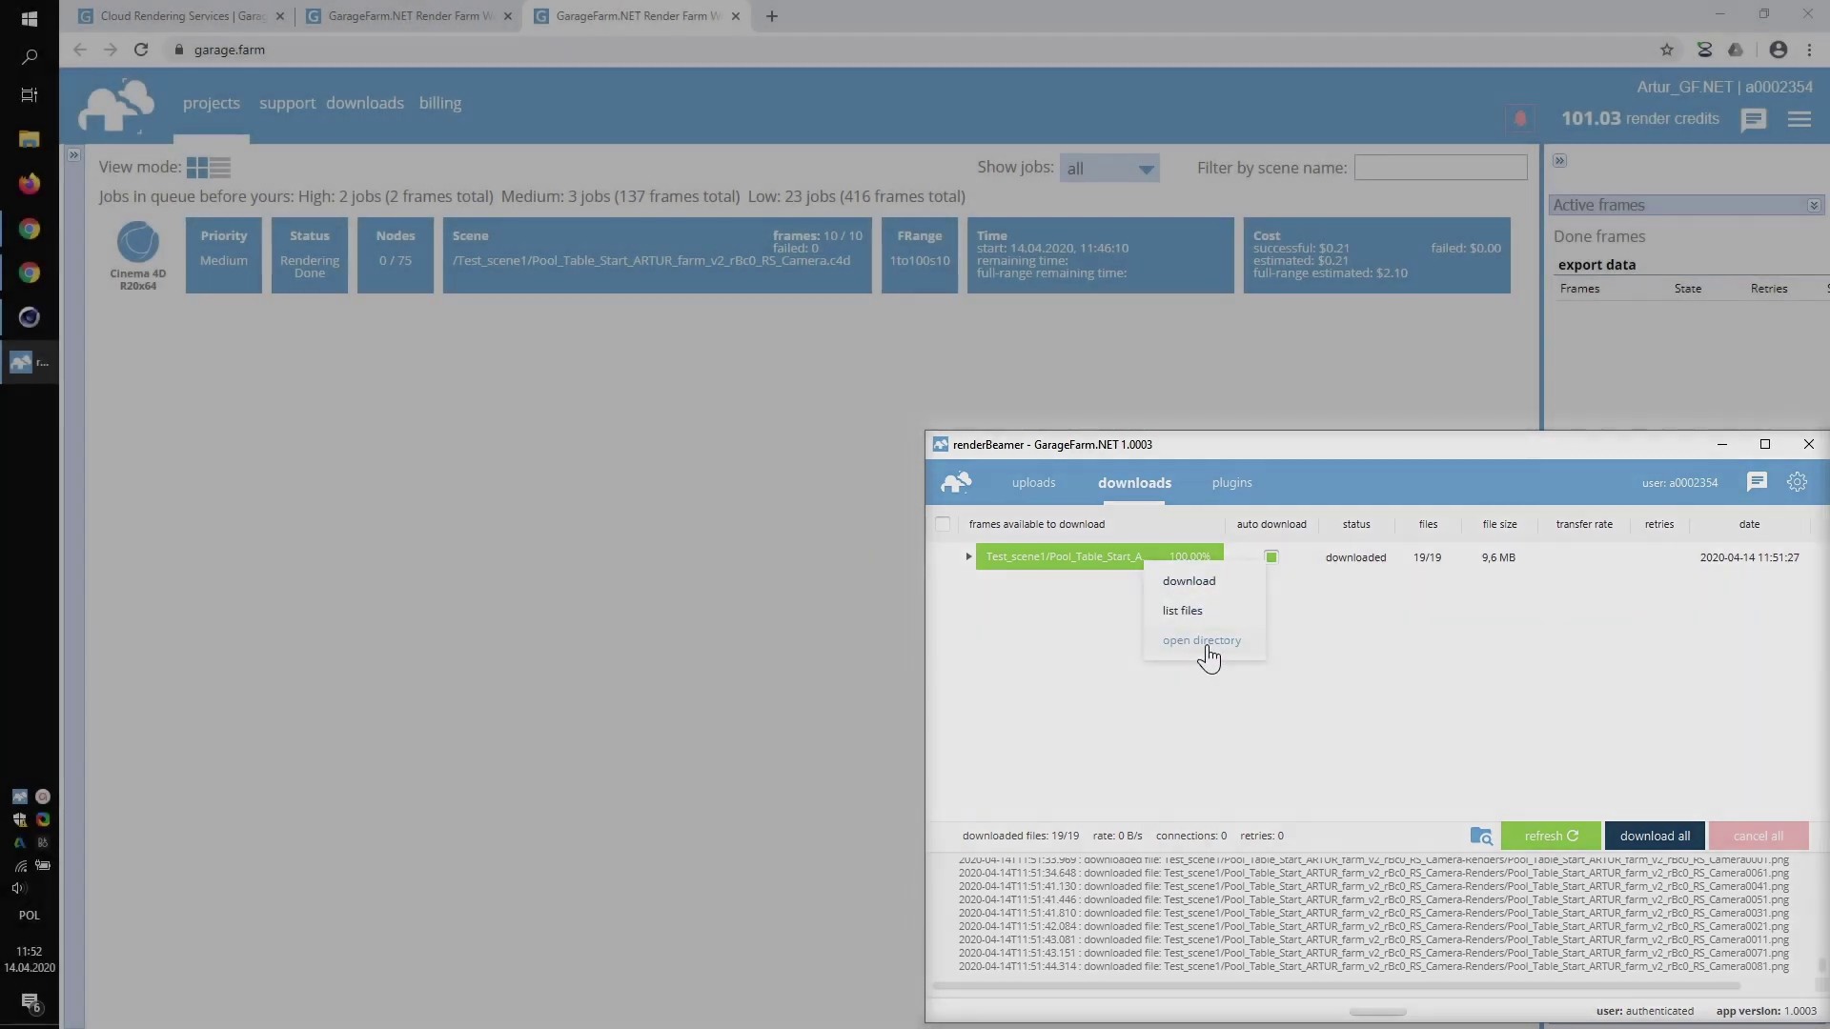
click(1207, 648)
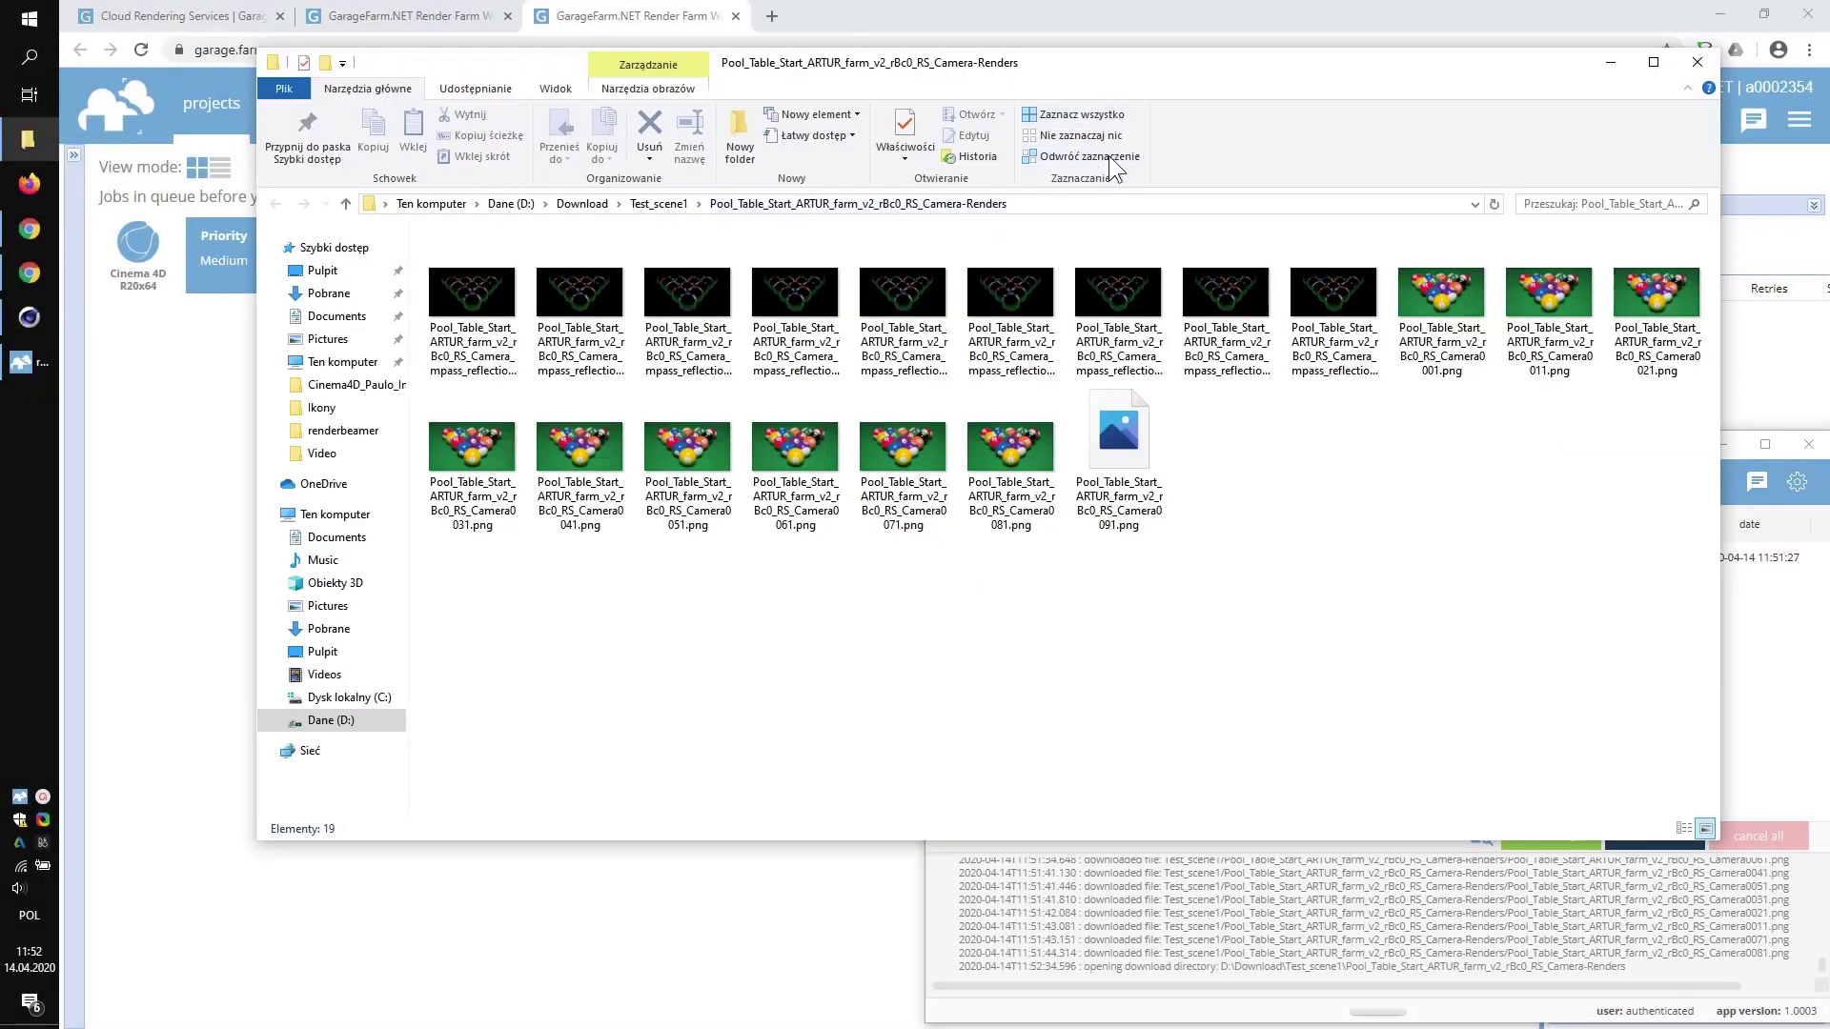
Refresh renderBeamer downloads to fetch the last frame, then open frame 0061 in Camera-Renders
drag(1139, 67, 1105, 77)
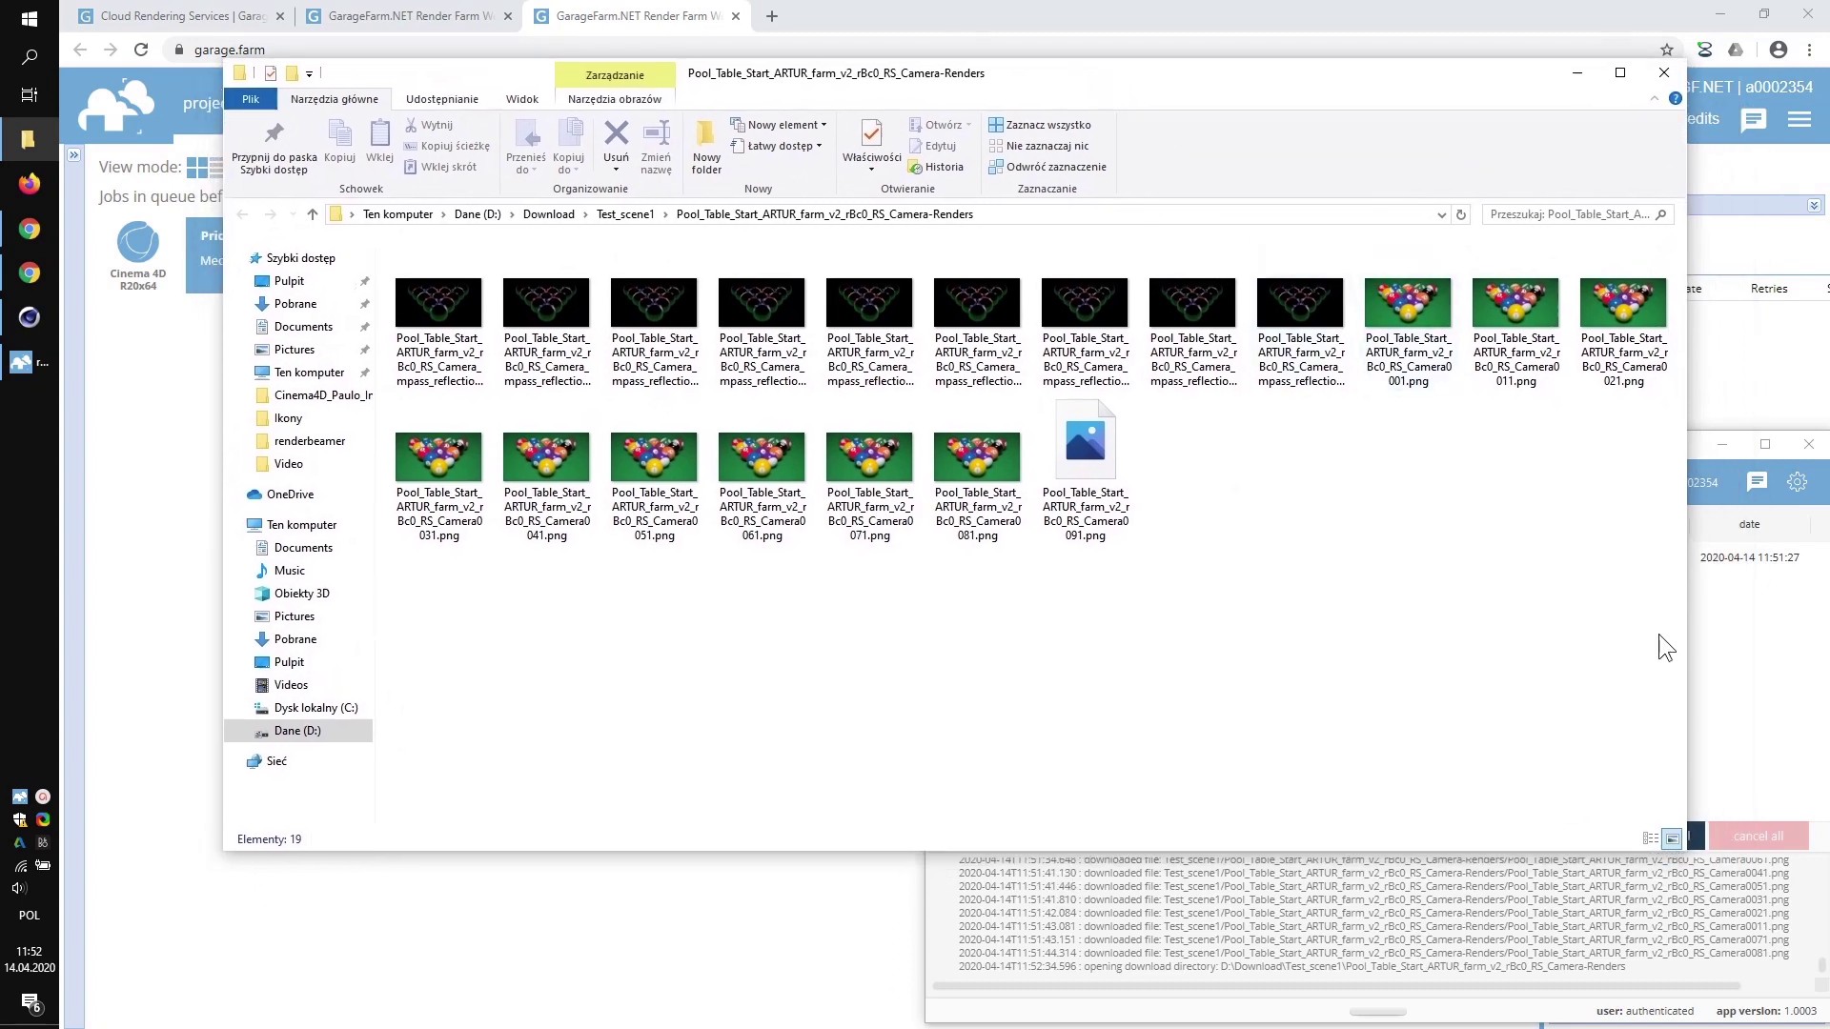
click(1757, 648)
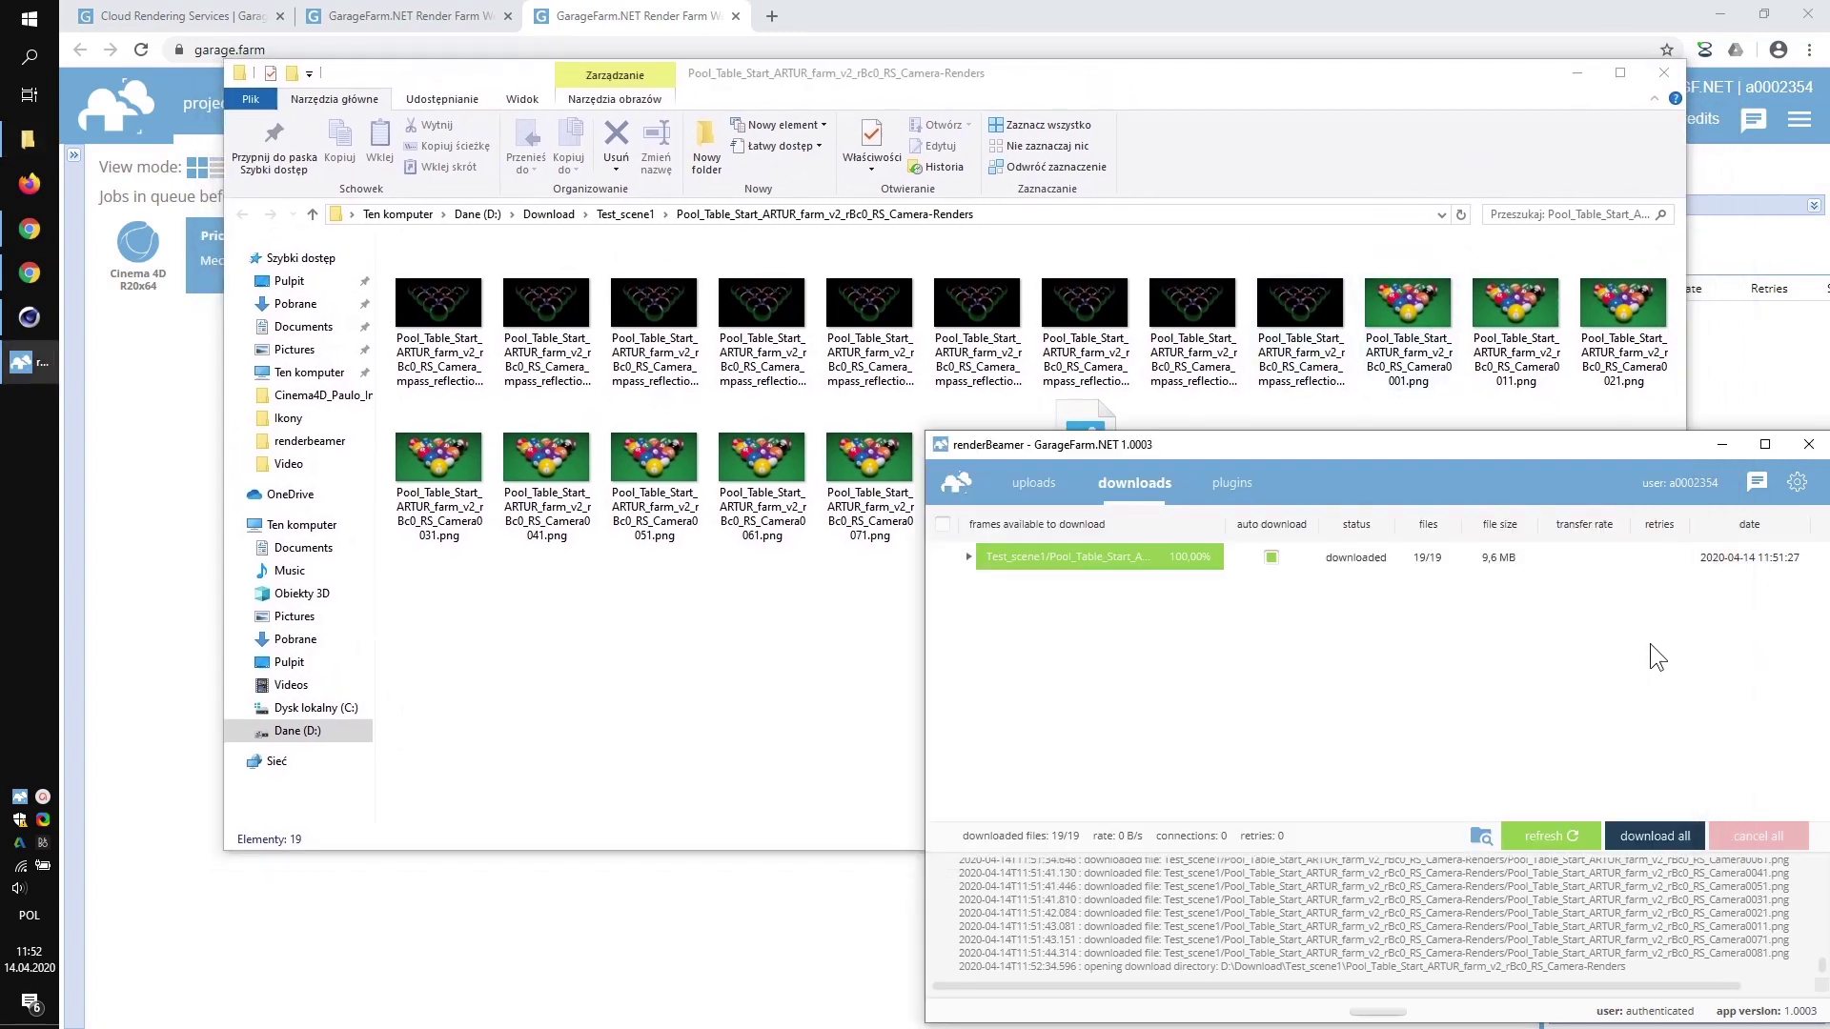
click(1555, 836)
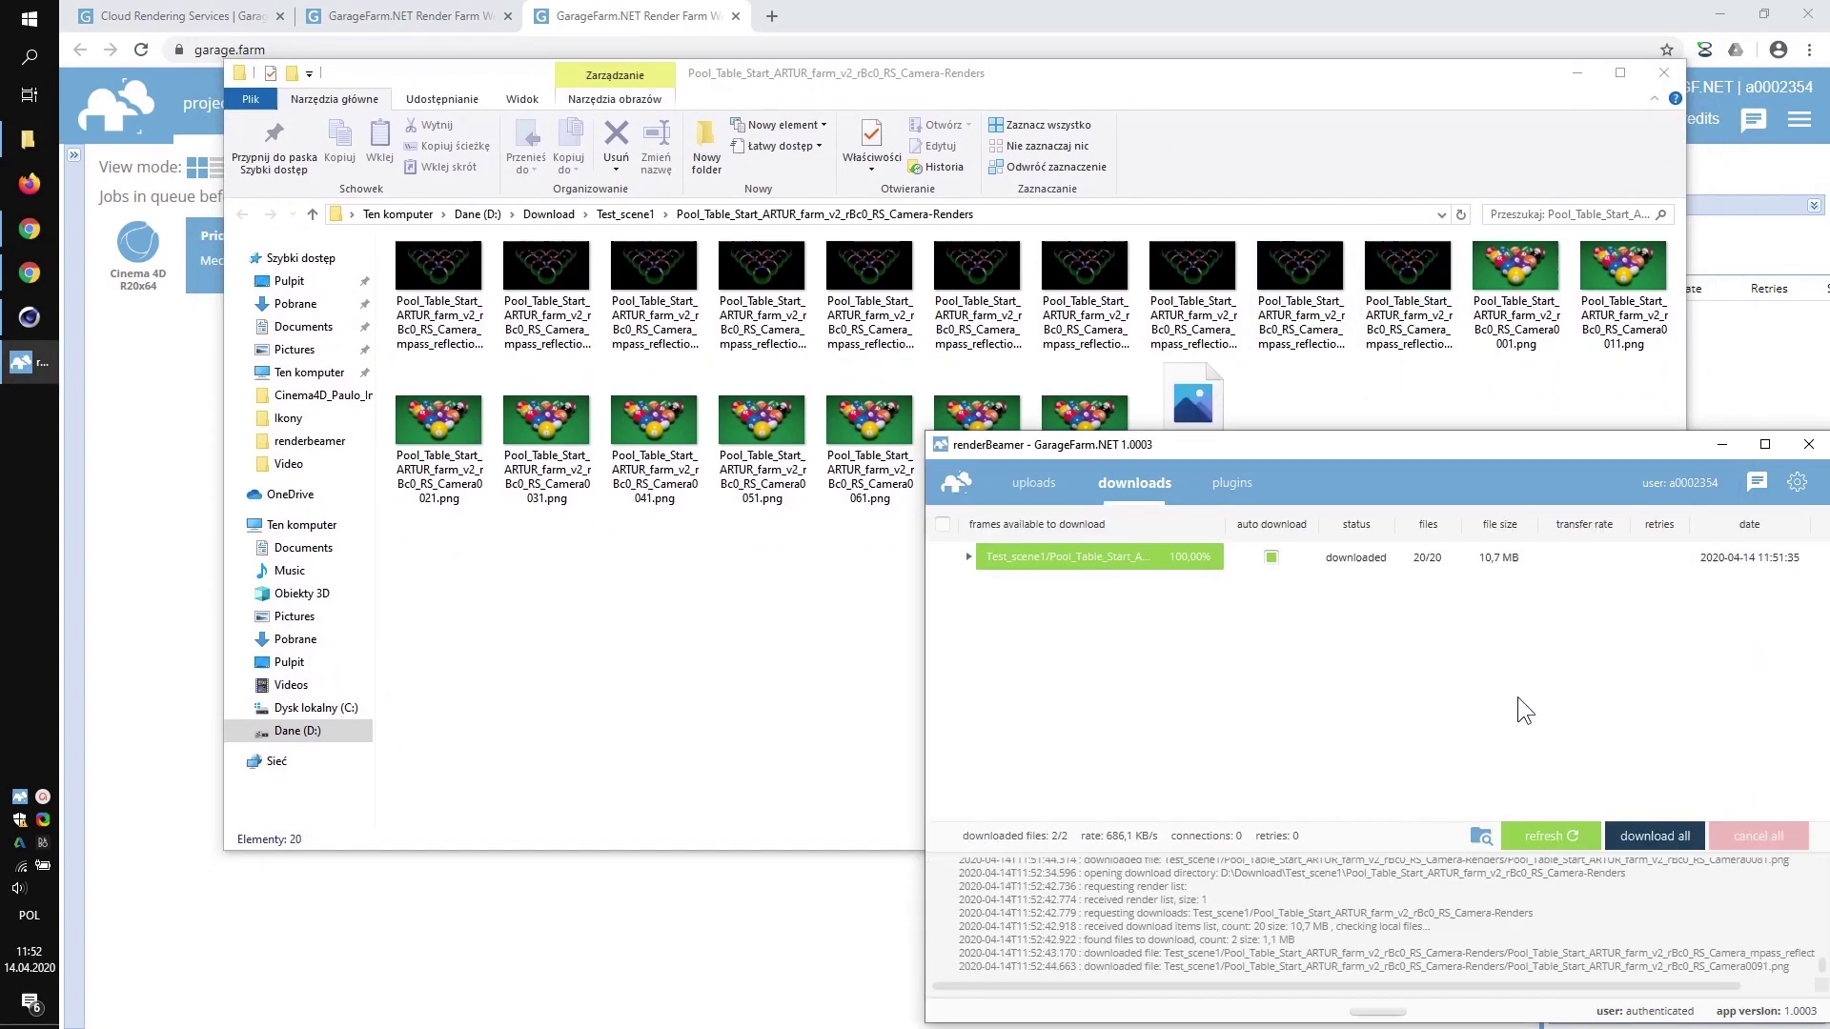
click(1490, 429)
double_click(846, 464)
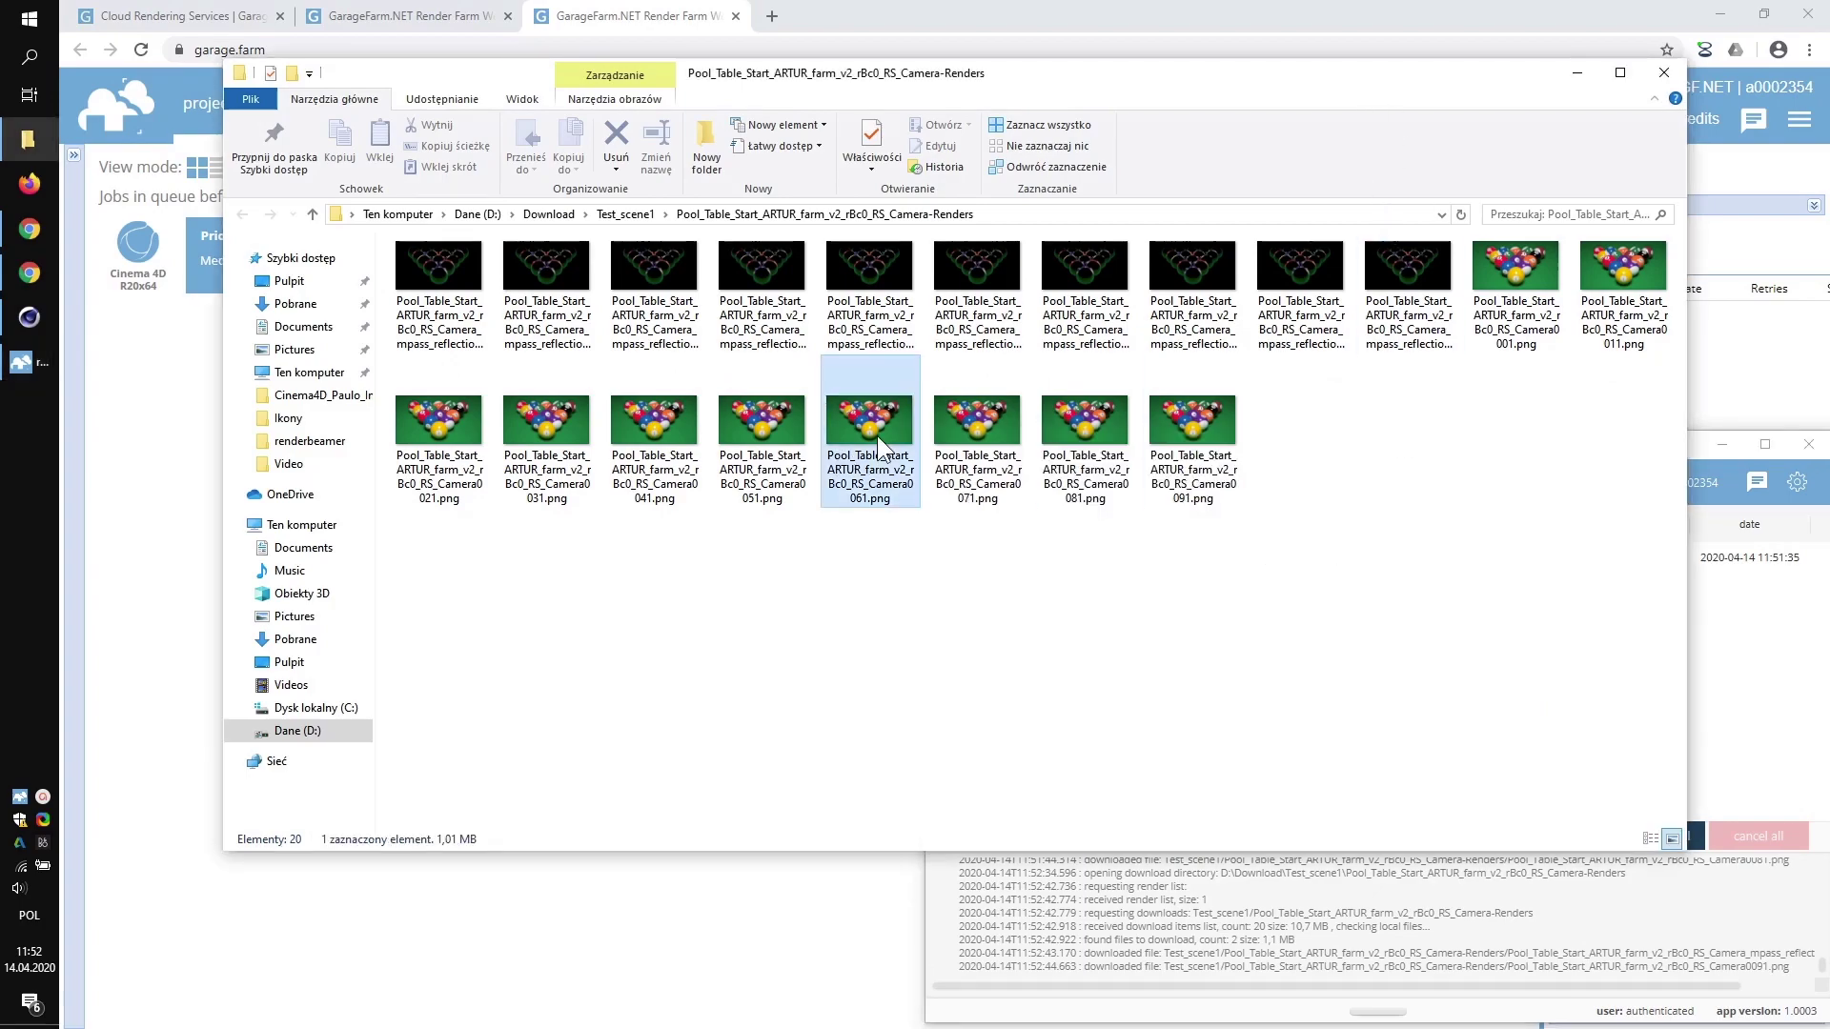